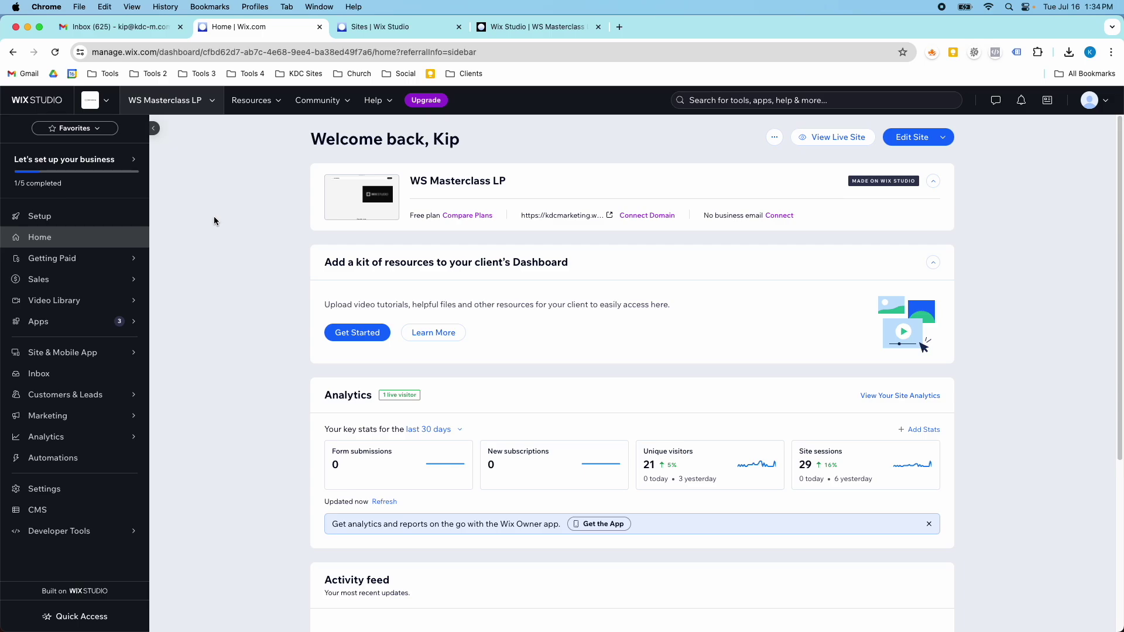
Open the Settings page of the WS Masterclass LP site dashboard.
left_click(38, 497)
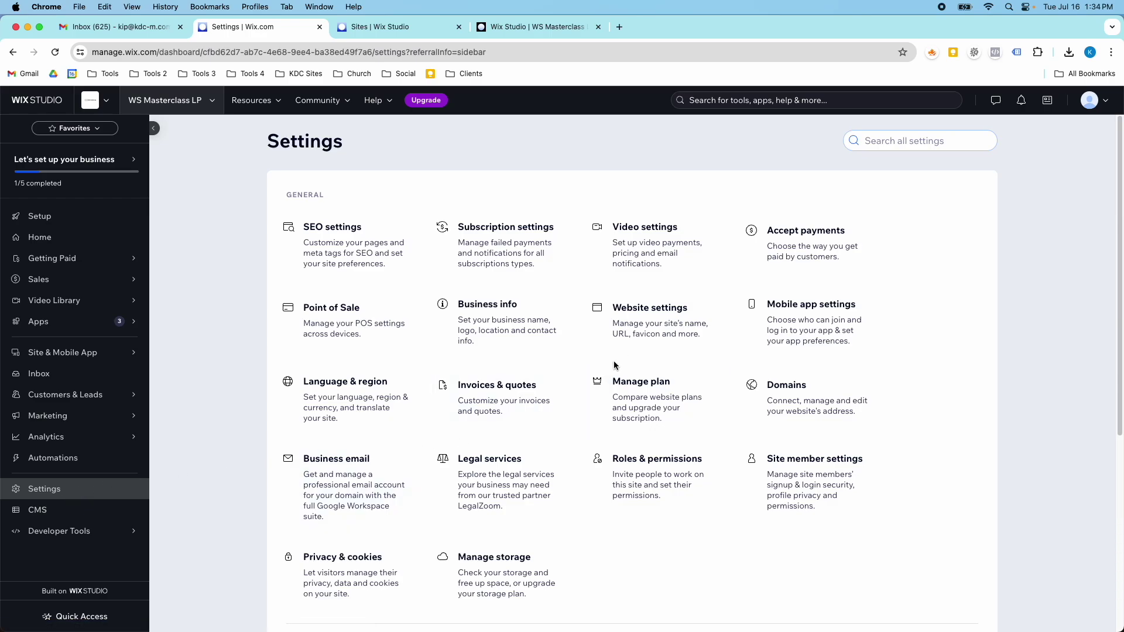
Open Website settings, scroll to the Site history section and open the site's version history.
left_click(629, 343)
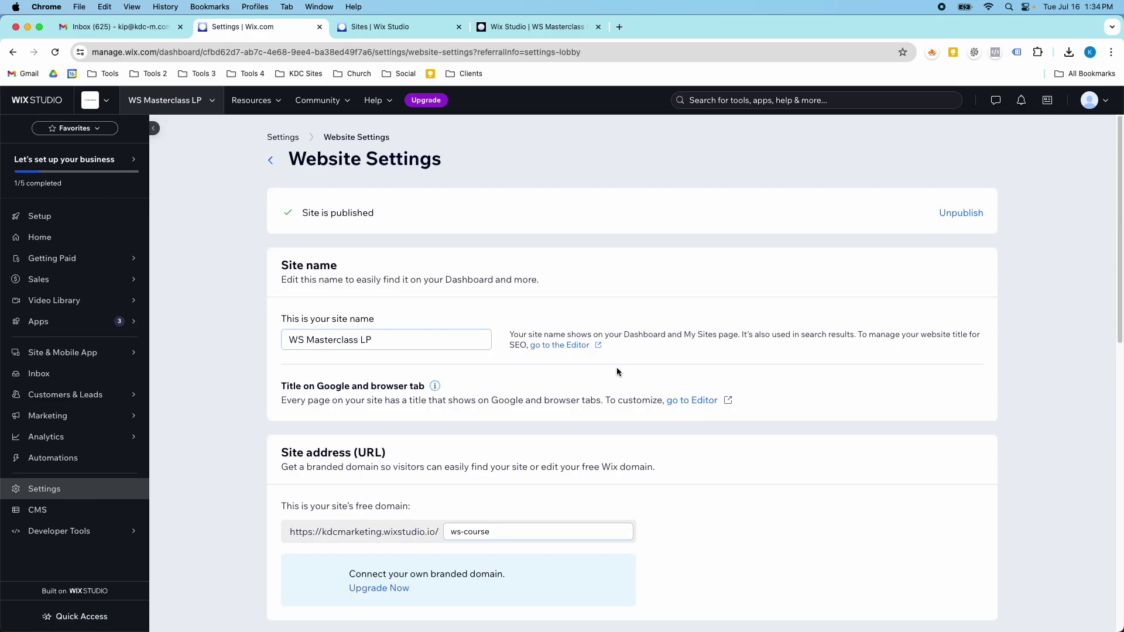
scroll(617, 372, "down", 6)
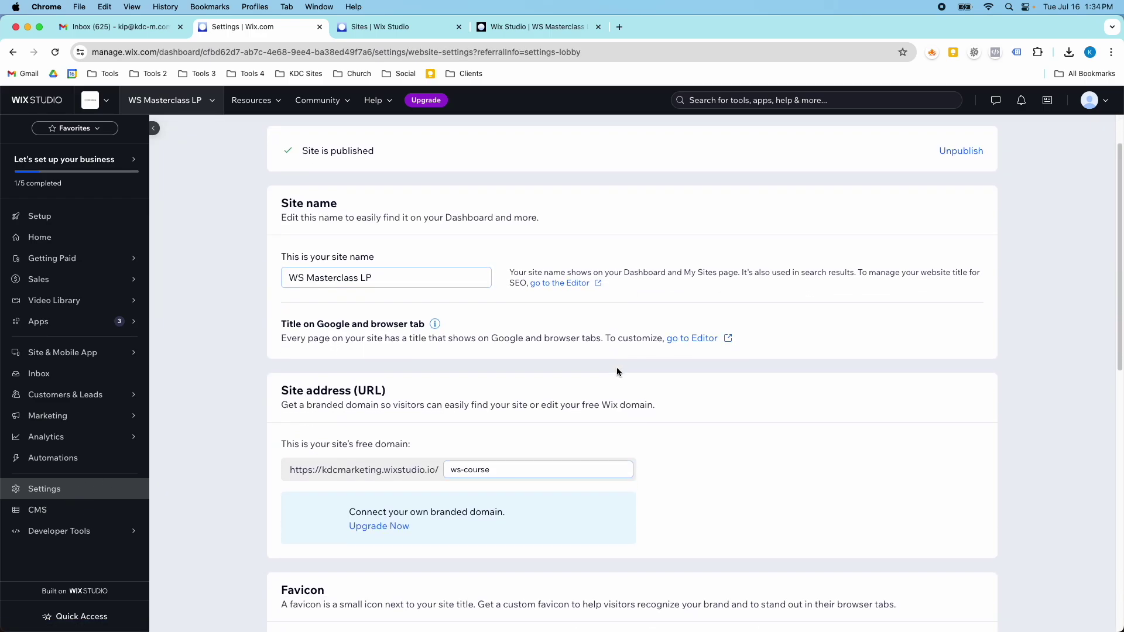
scroll(617, 367, "down", 5)
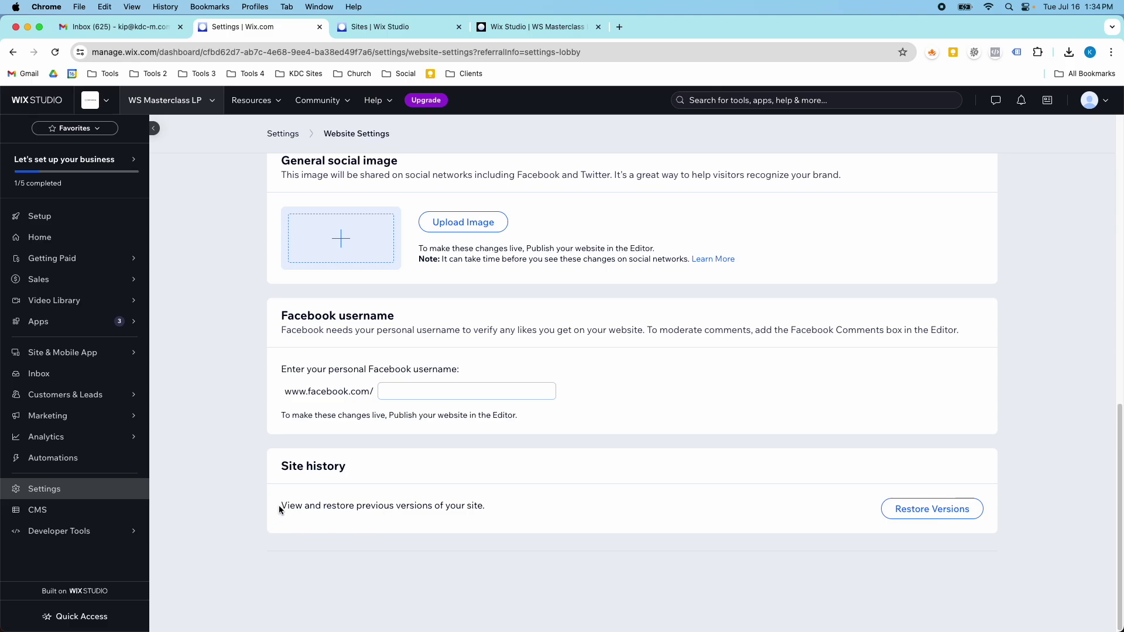
left_click_drag(281, 506, 496, 508)
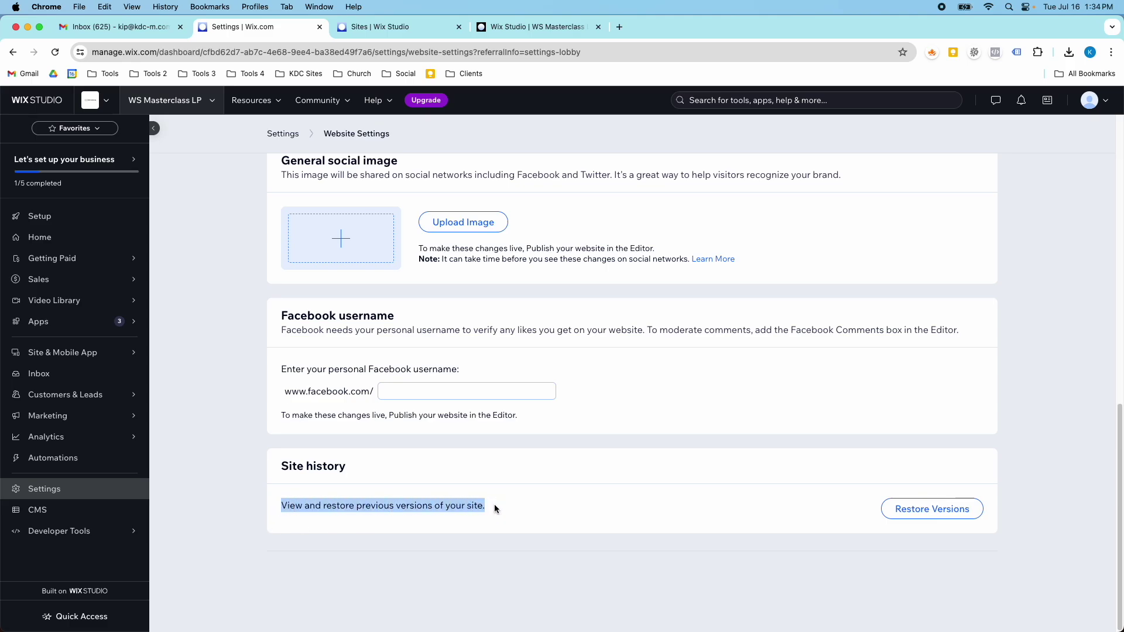
left_click(904, 517)
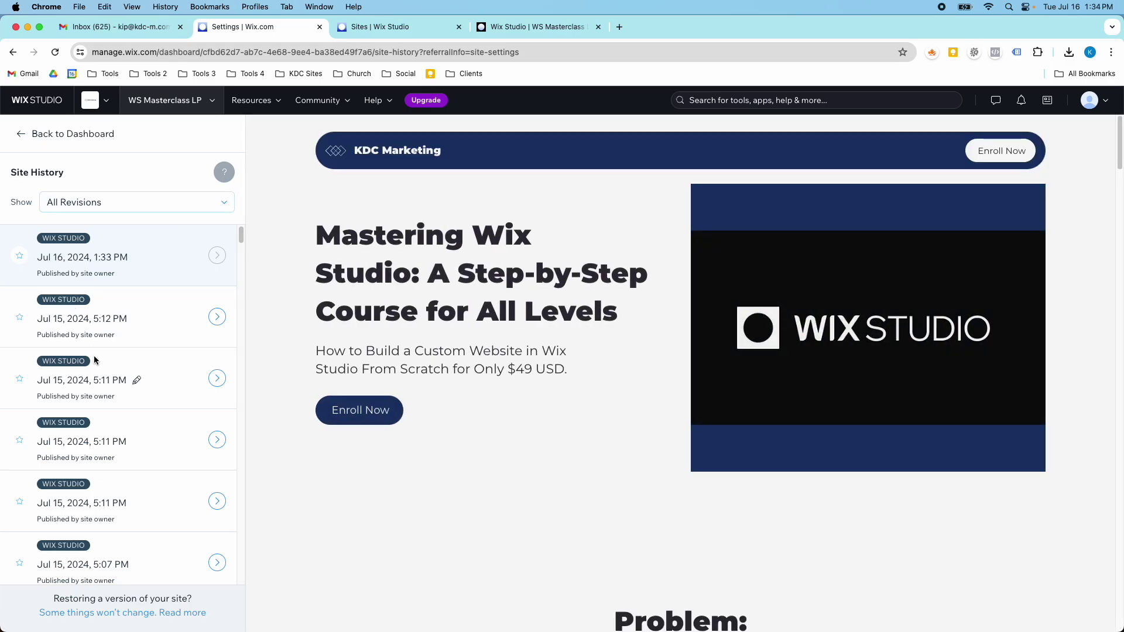
Keep the revision filter on All Revisions and scroll the list back to Jul 03, 2024.
left_click(153, 203)
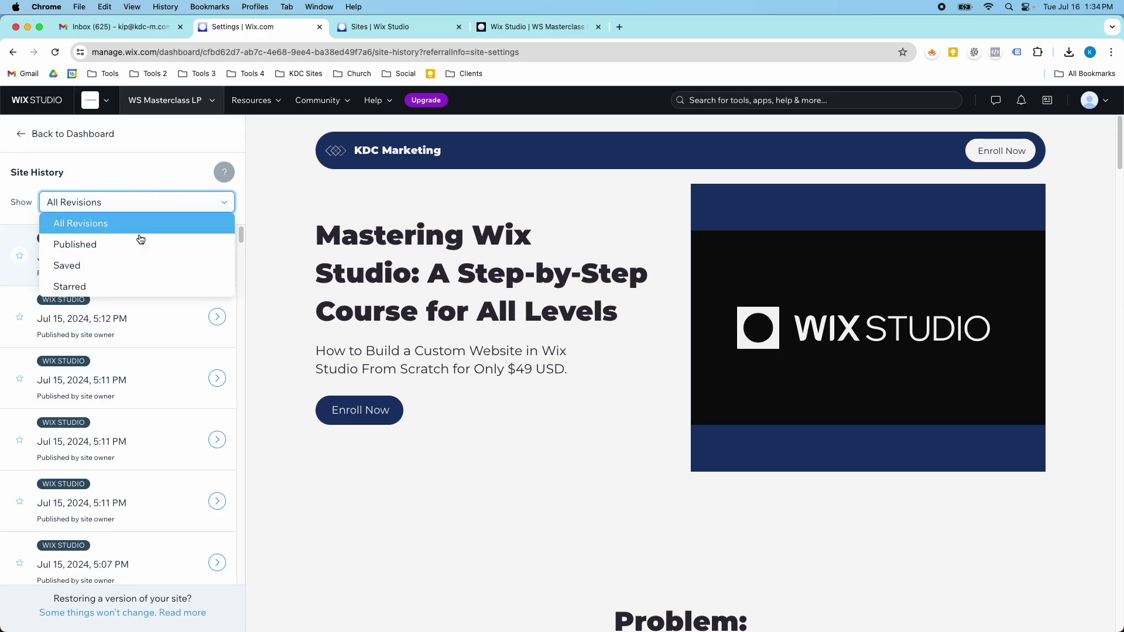
left_click(117, 225)
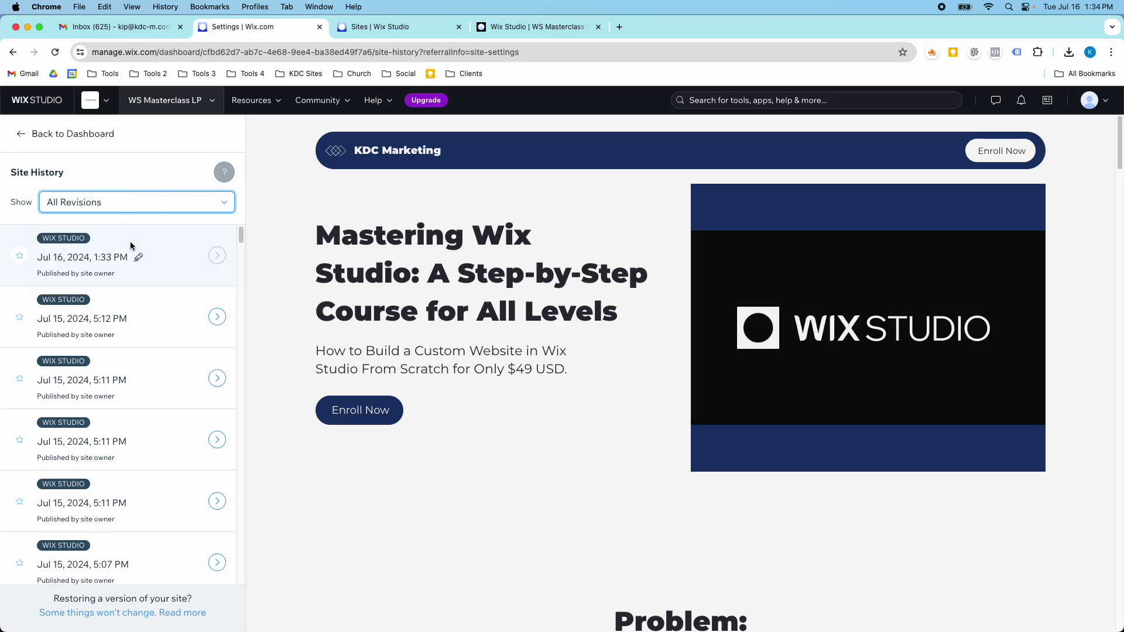
scroll(127, 298, "down", 5)
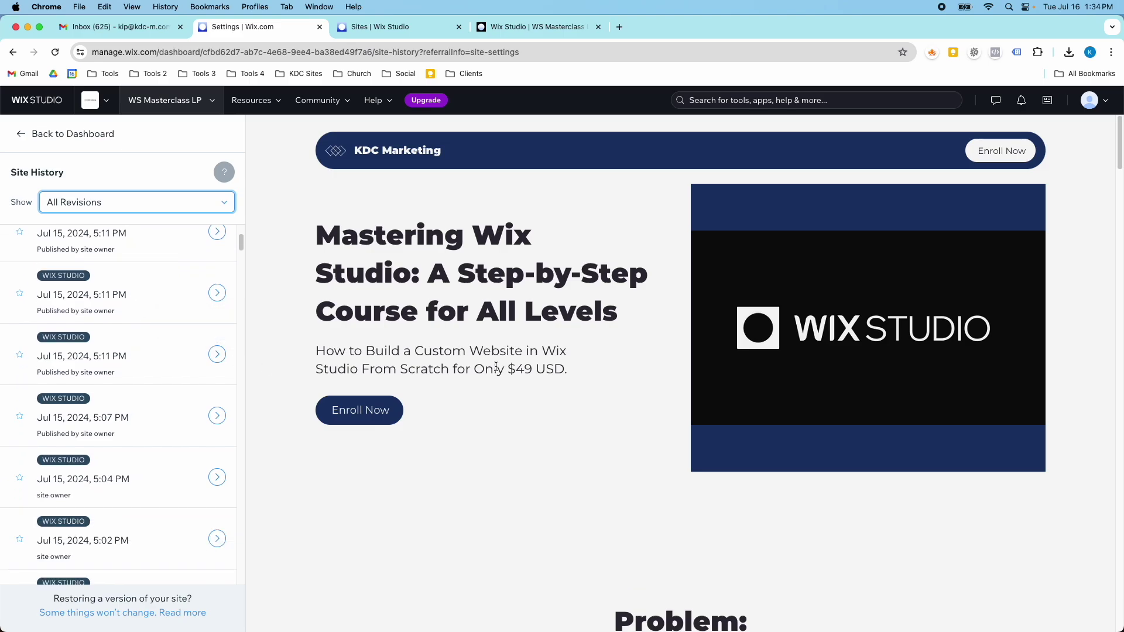
scroll(499, 376, "down", 10)
scroll(500, 377, "down", 12)
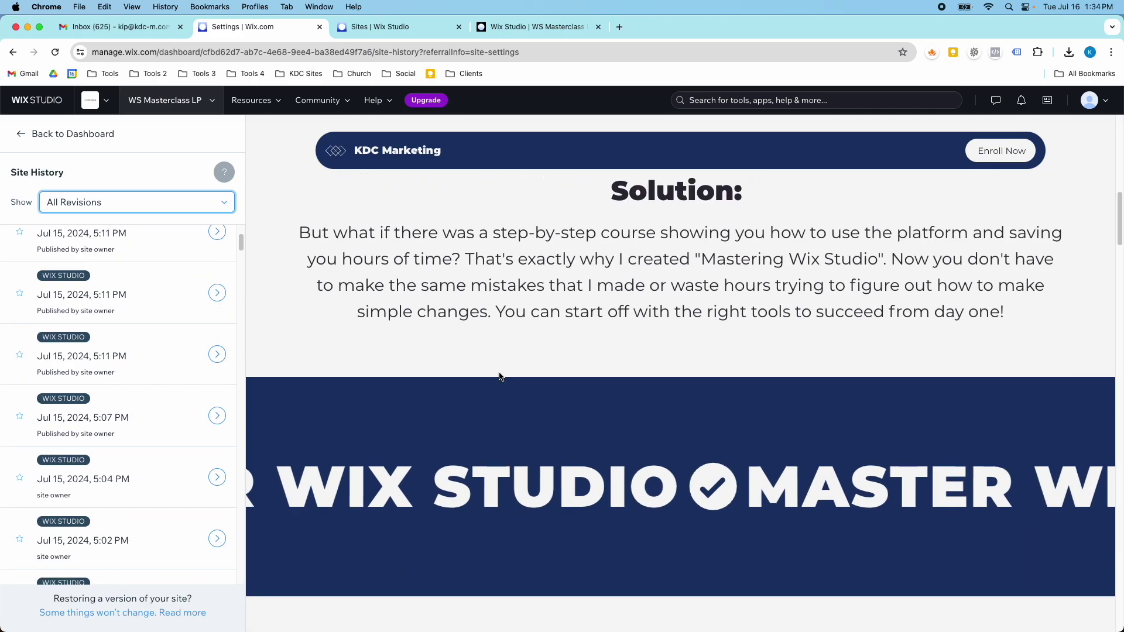
scroll(500, 377, "down", 10)
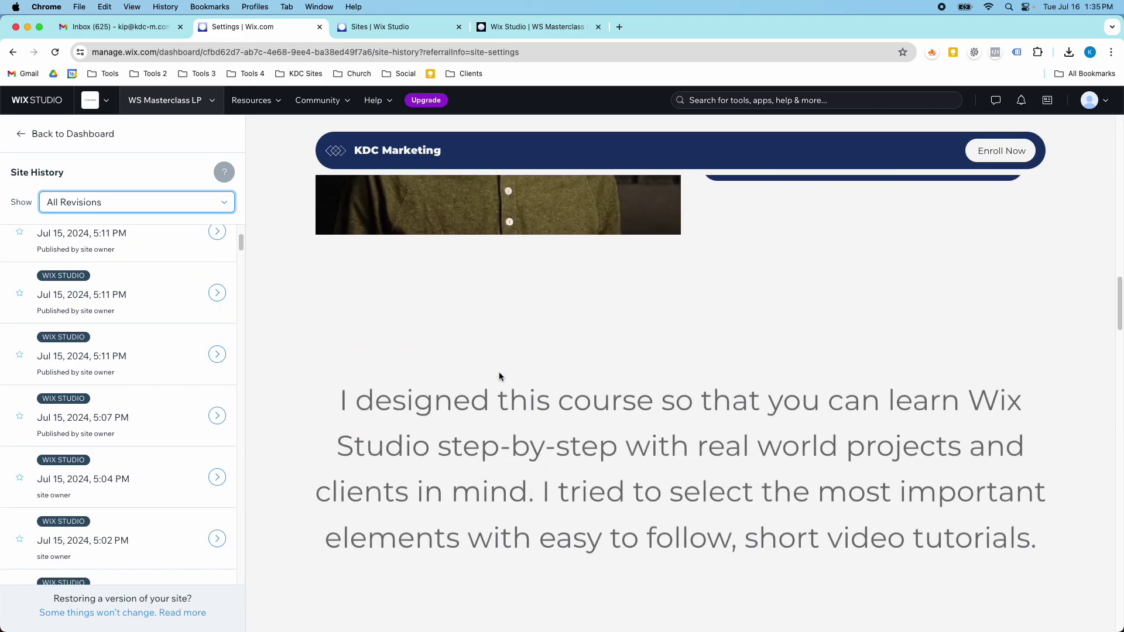
scroll(157, 340, "down", 3)
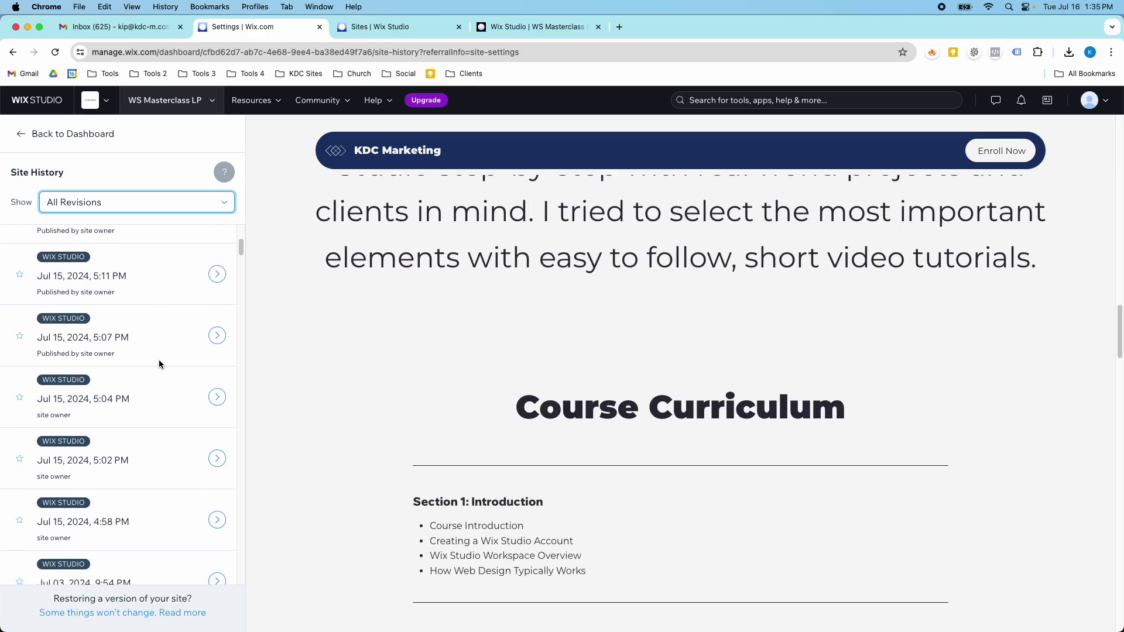
scroll(140, 328, "down", 1)
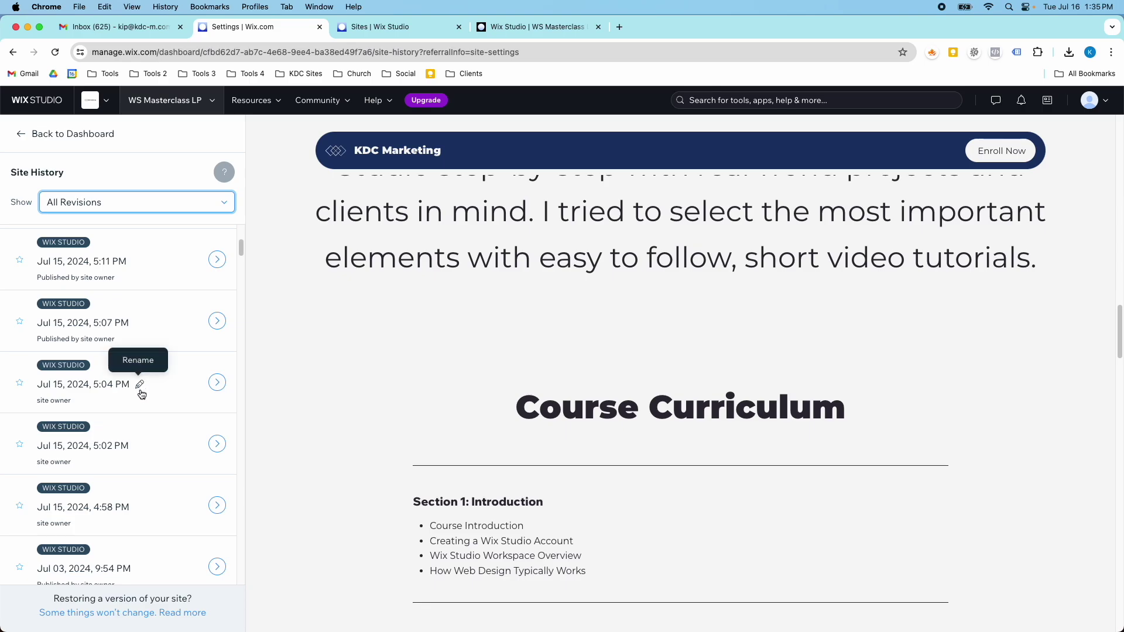
scroll(147, 398, "down", 4)
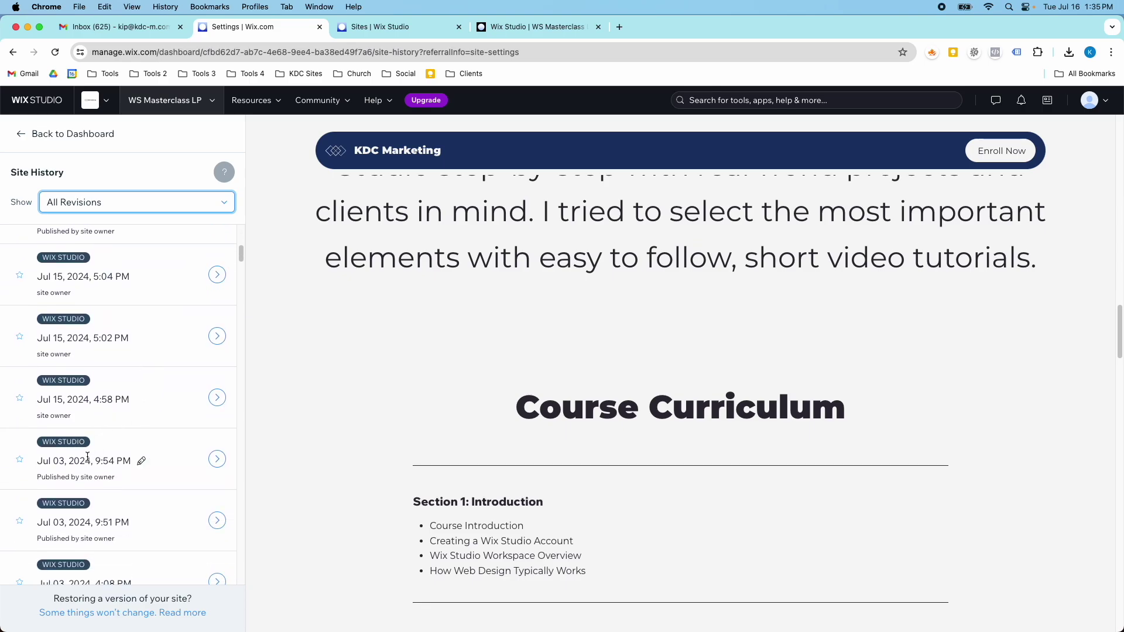
Preview the Jul 03, 2024, 9:54 PM revision and scroll down through its landing page.
left_click(217, 460)
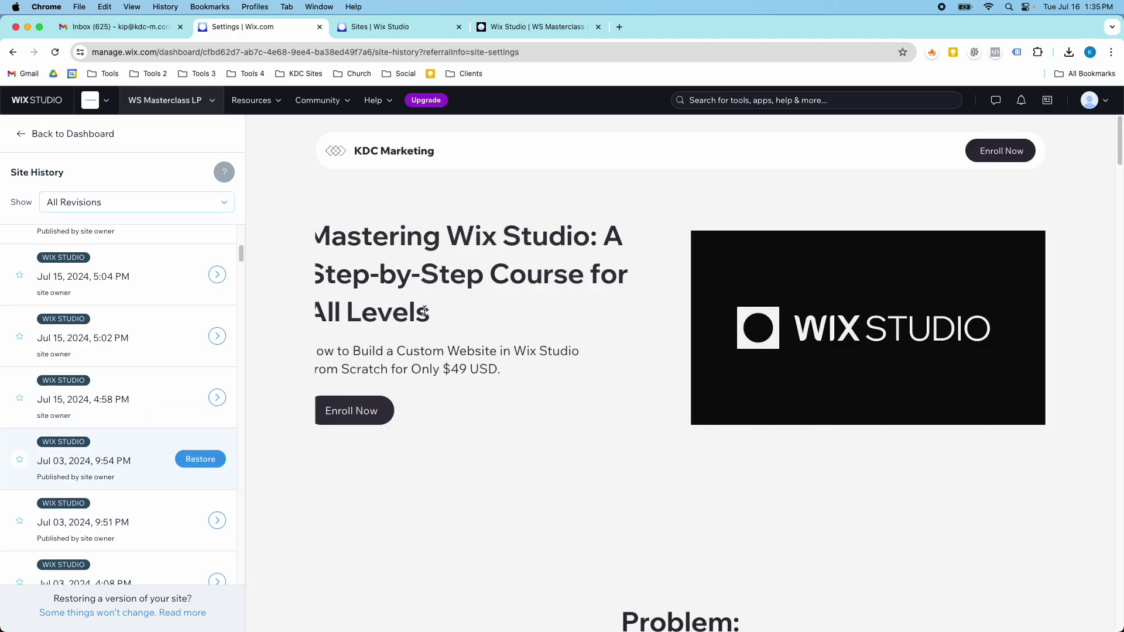
scroll(571, 443, "down", 8)
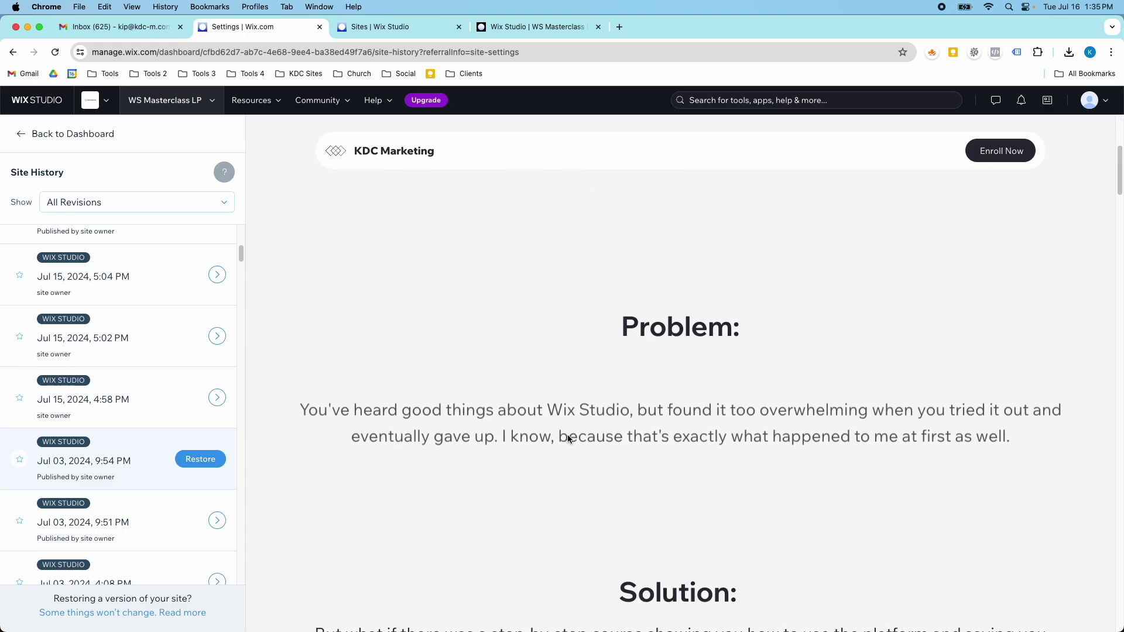
scroll(568, 439, "down", 3)
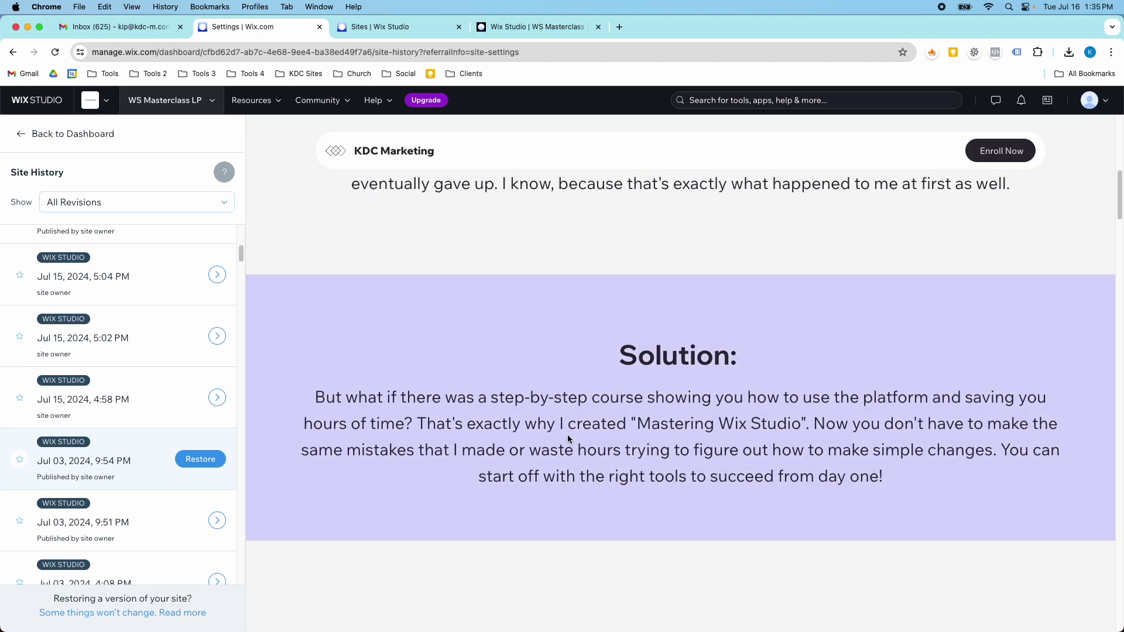
scroll(567, 438, "down", 9)
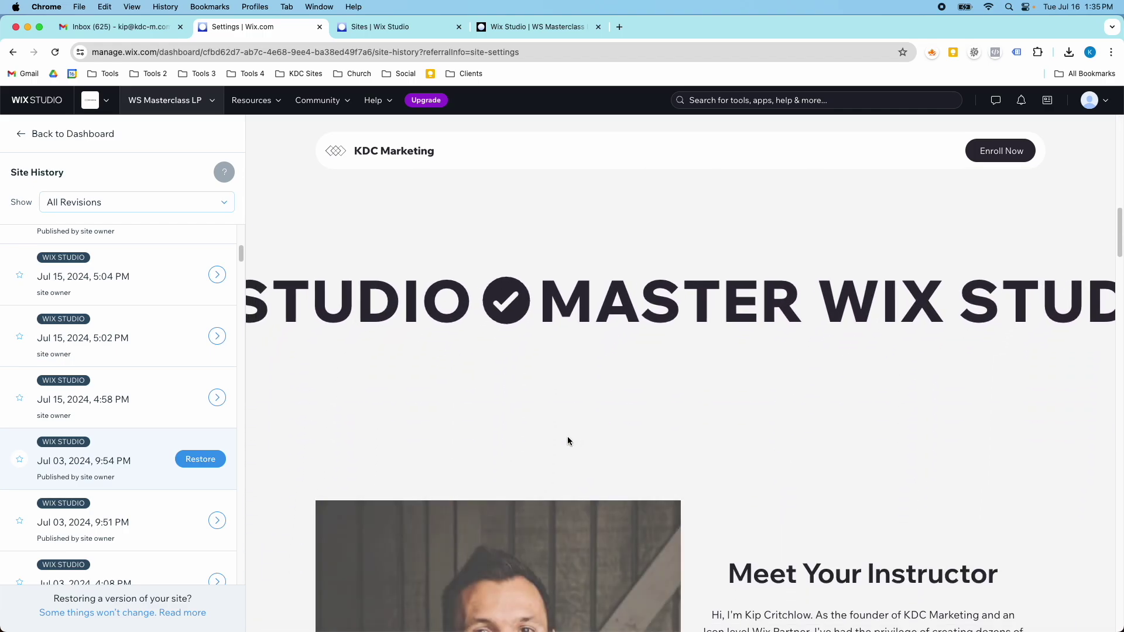
scroll(568, 441, "down", 6)
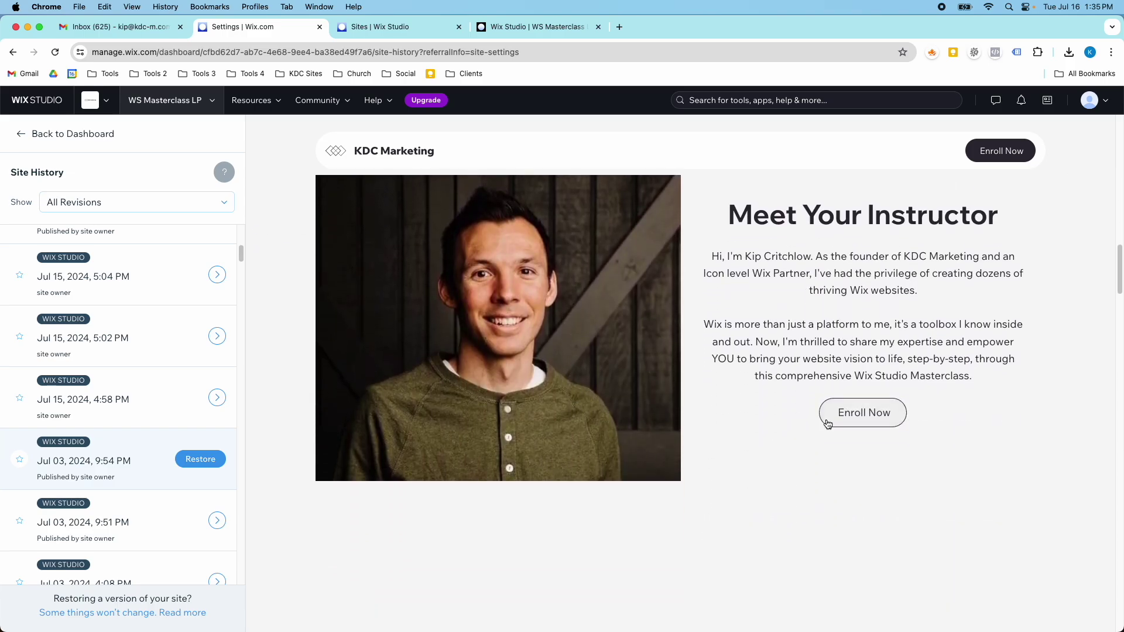
scroll(765, 461, "down", 1)
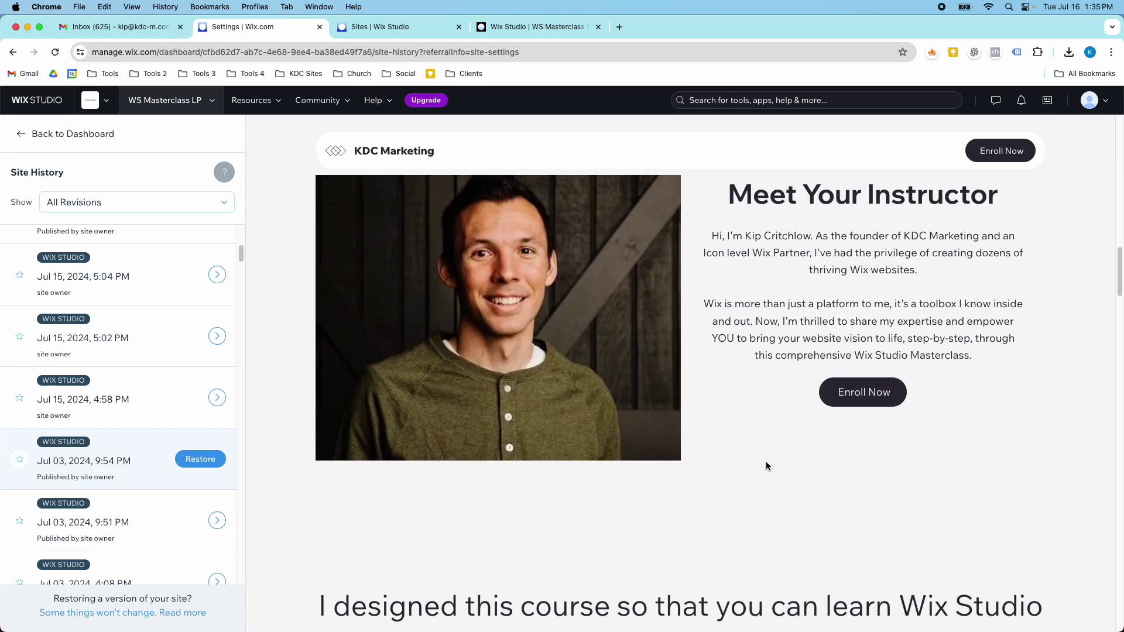
scroll(766, 461, "down", 15)
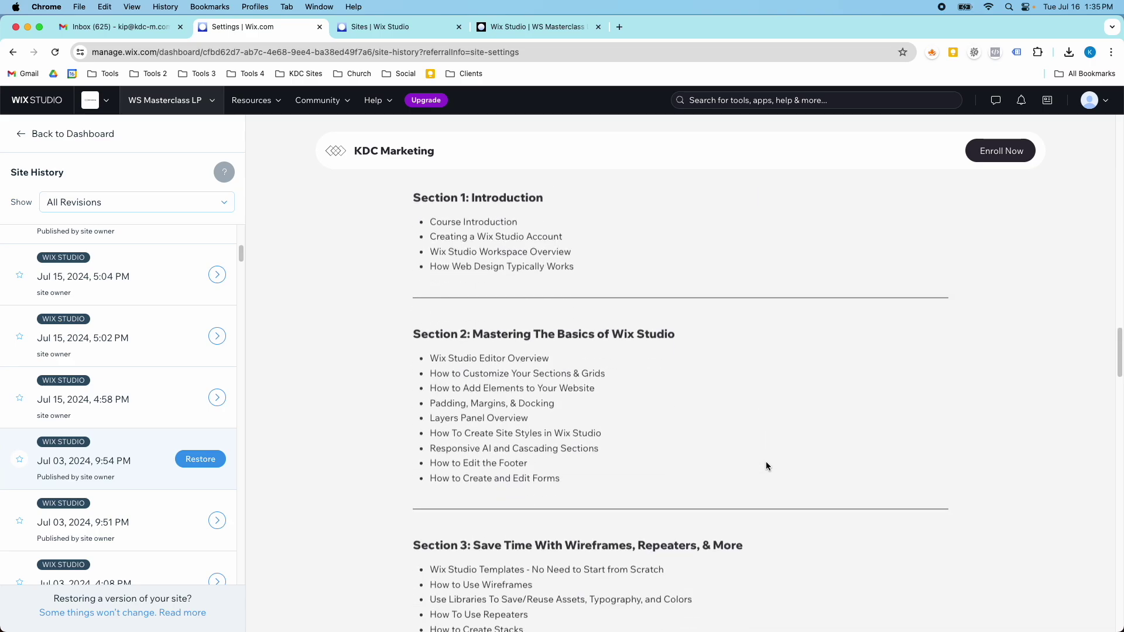
scroll(766, 466, "down", 10)
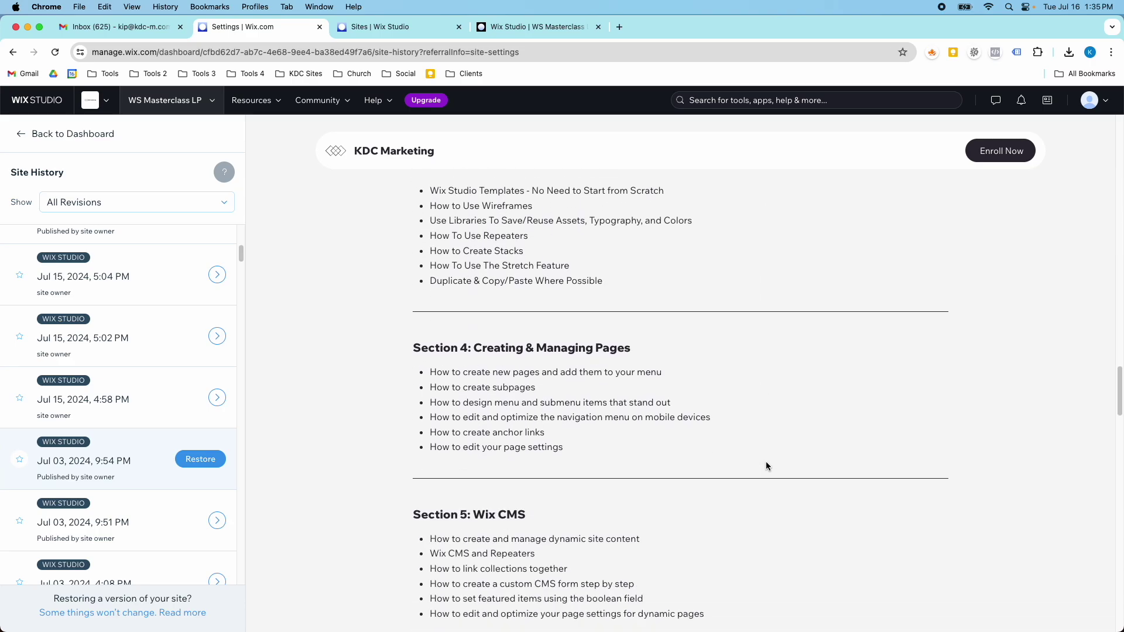
scroll(767, 466, "down", 4)
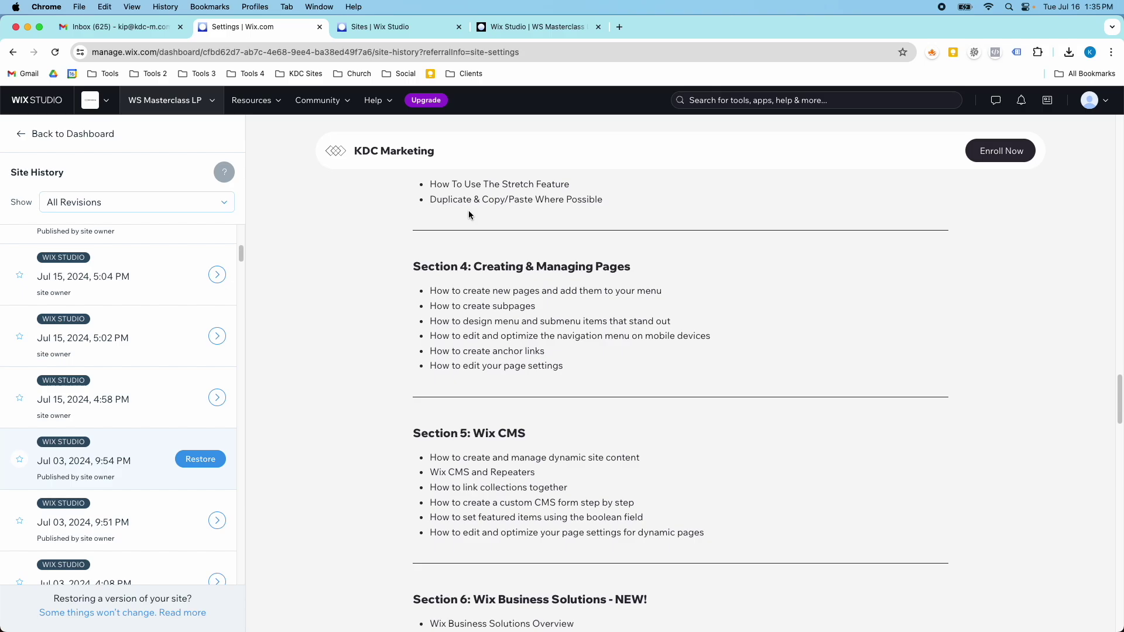
scroll(108, 399, "down", 7)
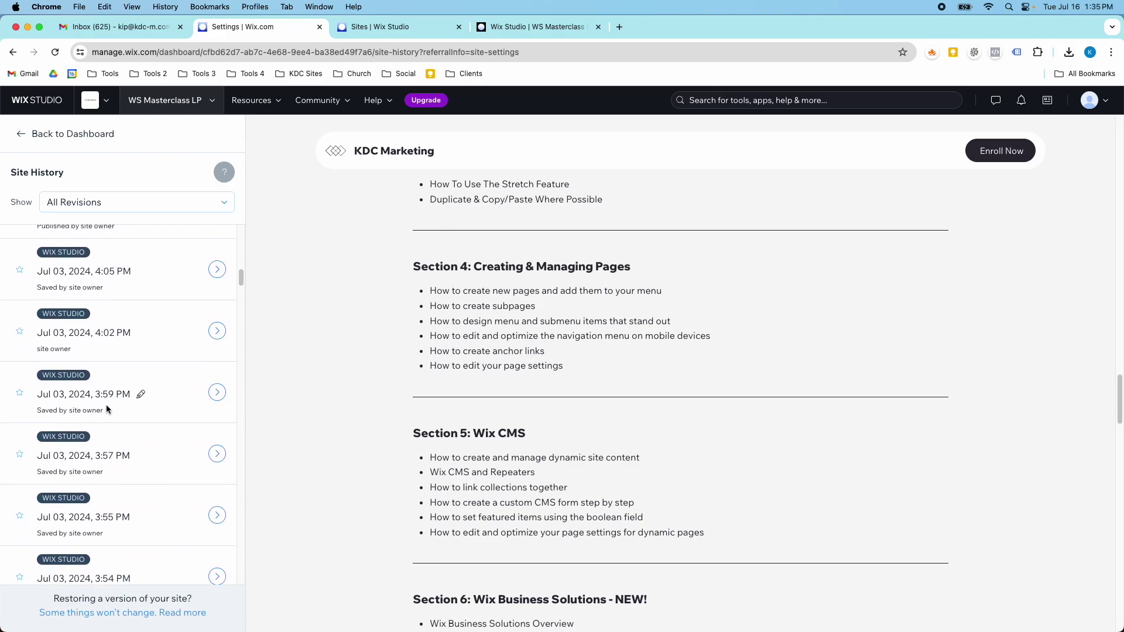
Scroll the revision list down to Mar 29, 2024 and preview the 4:27 PM save.
scroll(107, 409, "down", 10)
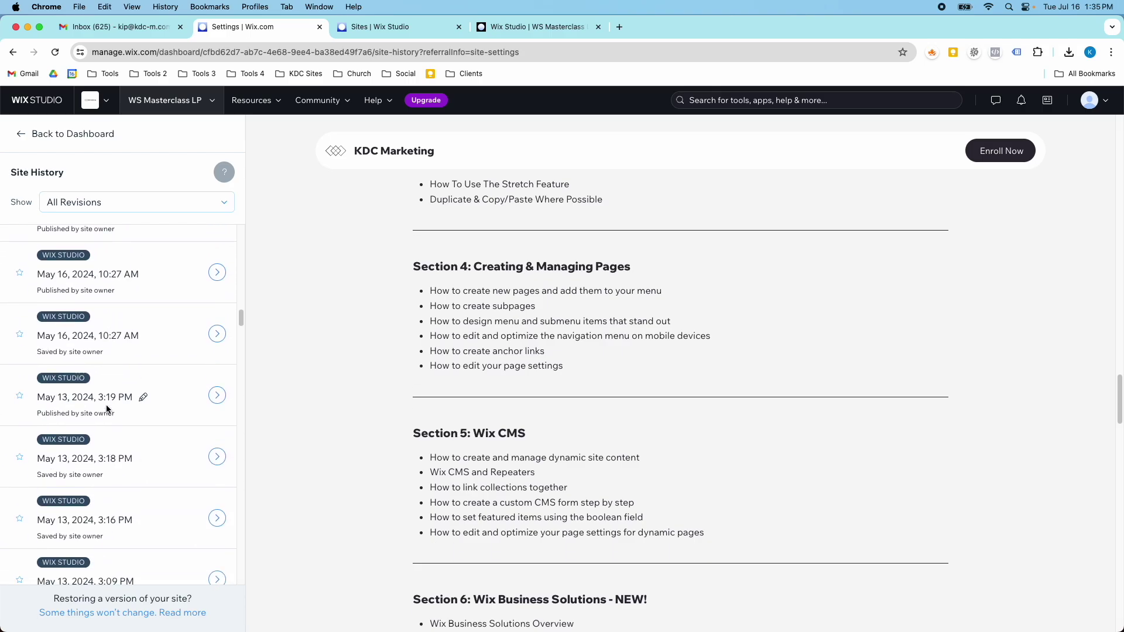
scroll(107, 410, "down", 10)
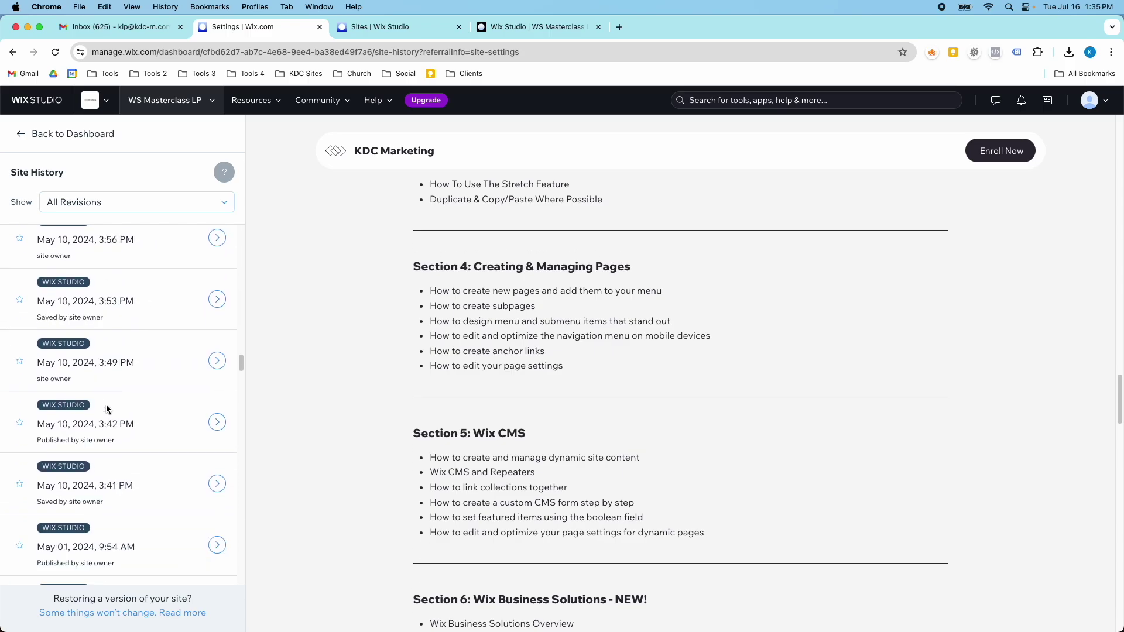
scroll(107, 409, "down", 10)
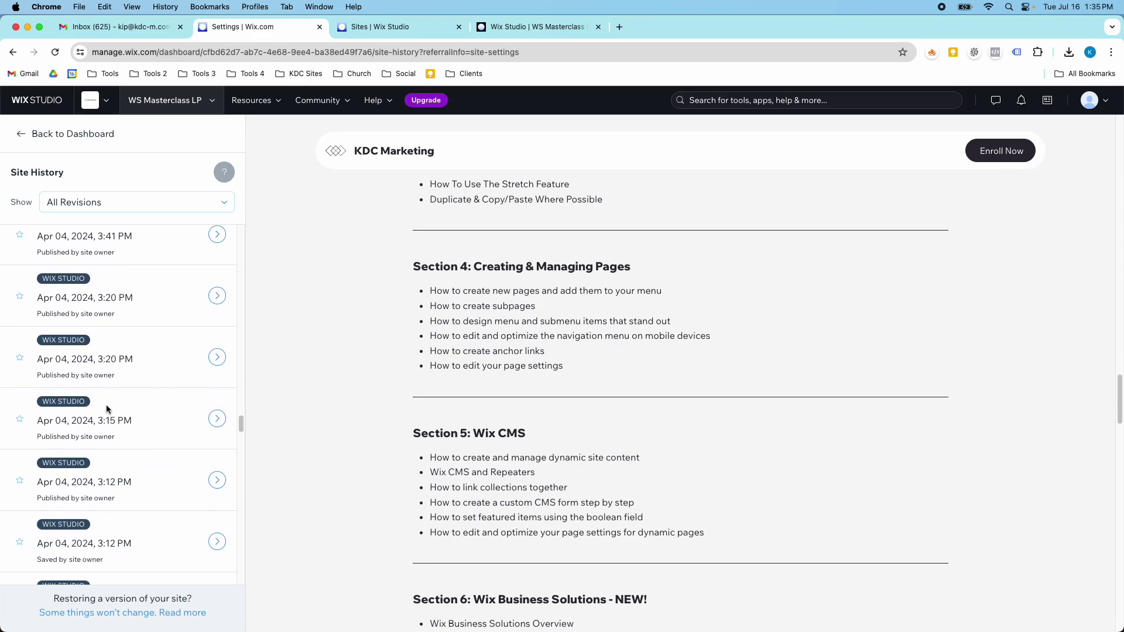
scroll(107, 409, "down", 10)
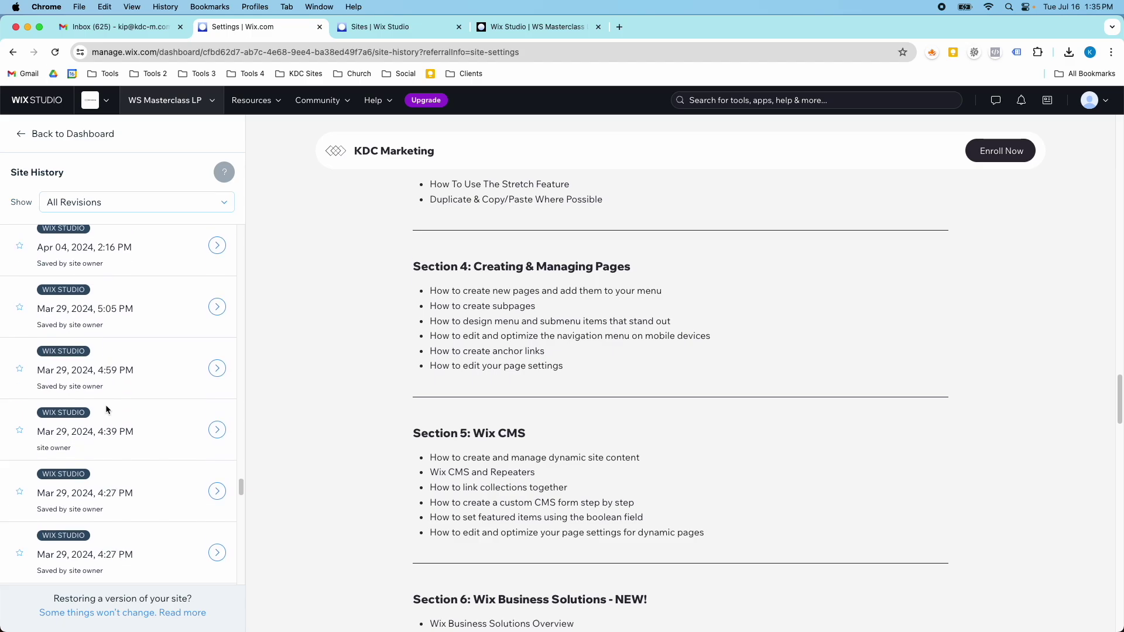
scroll(106, 405, "down", 1)
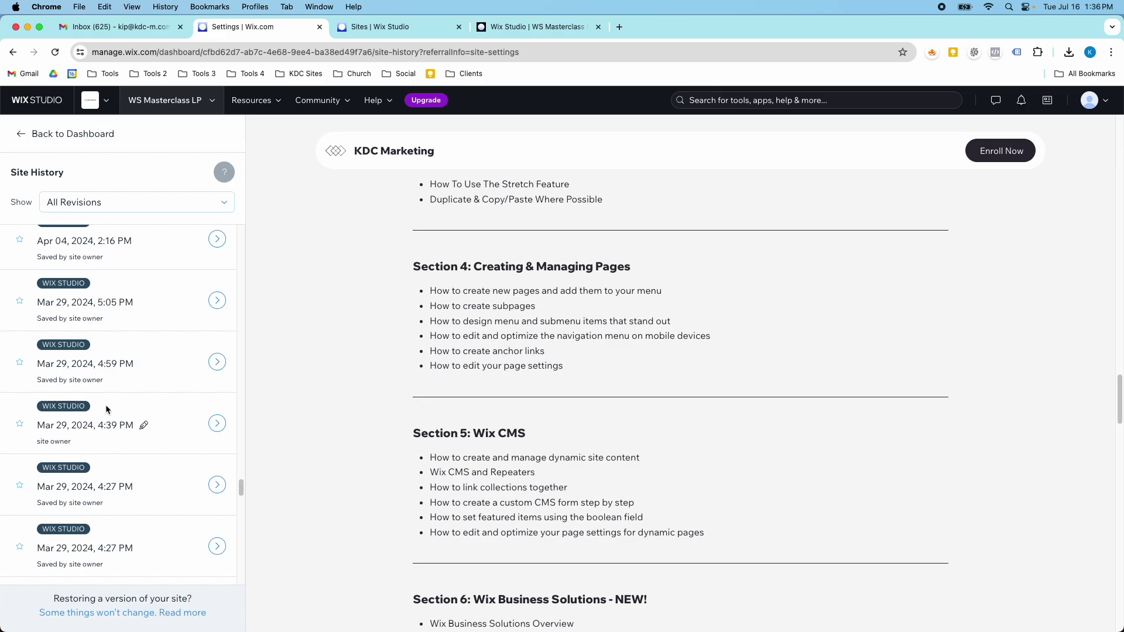
scroll(105, 408, "down", 1)
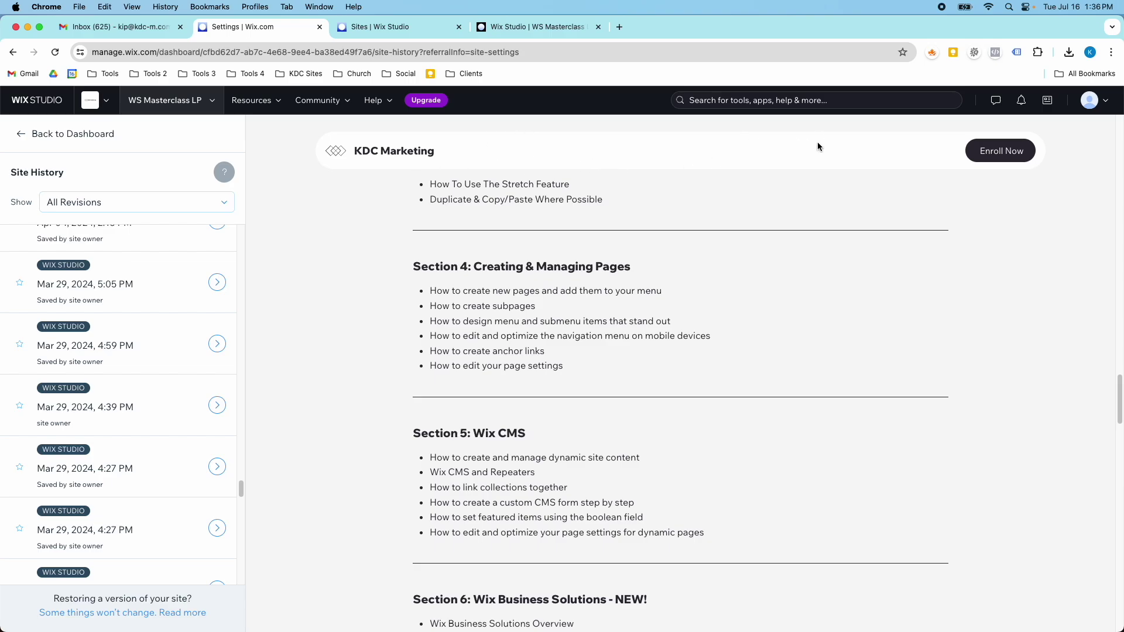
scroll(717, 199, "up", 1)
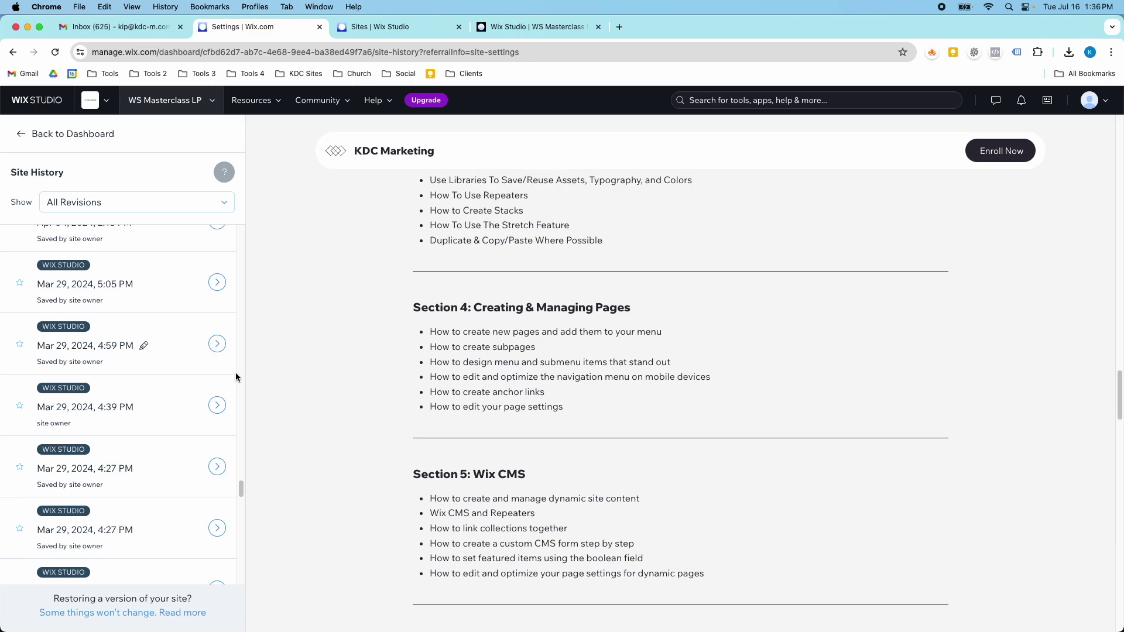
scroll(176, 427, "down", 1)
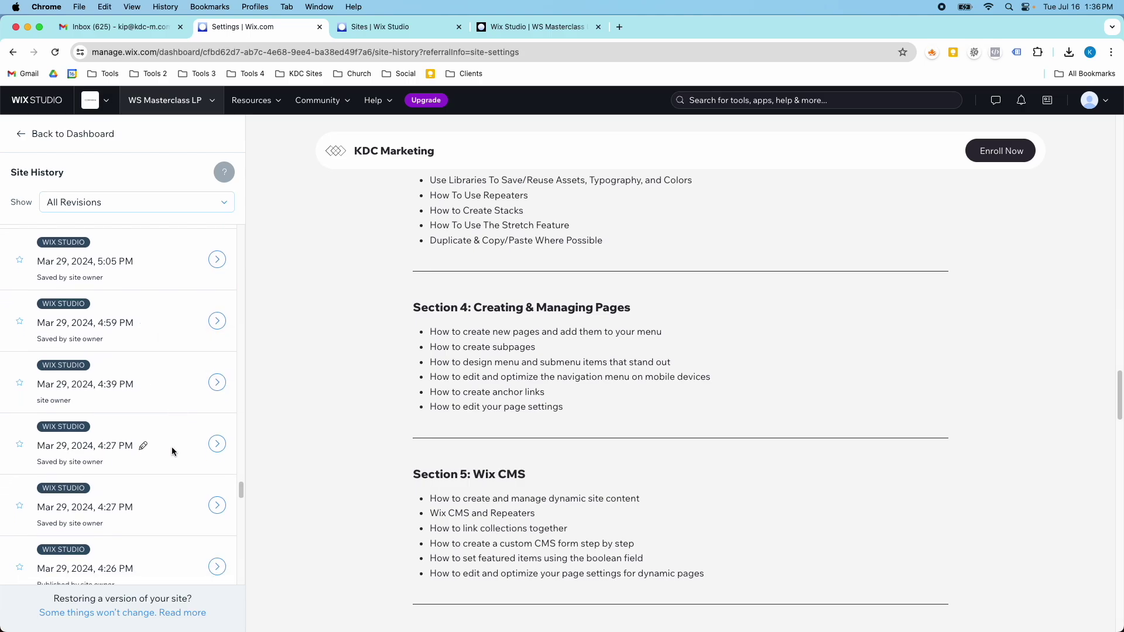
left_click(214, 446)
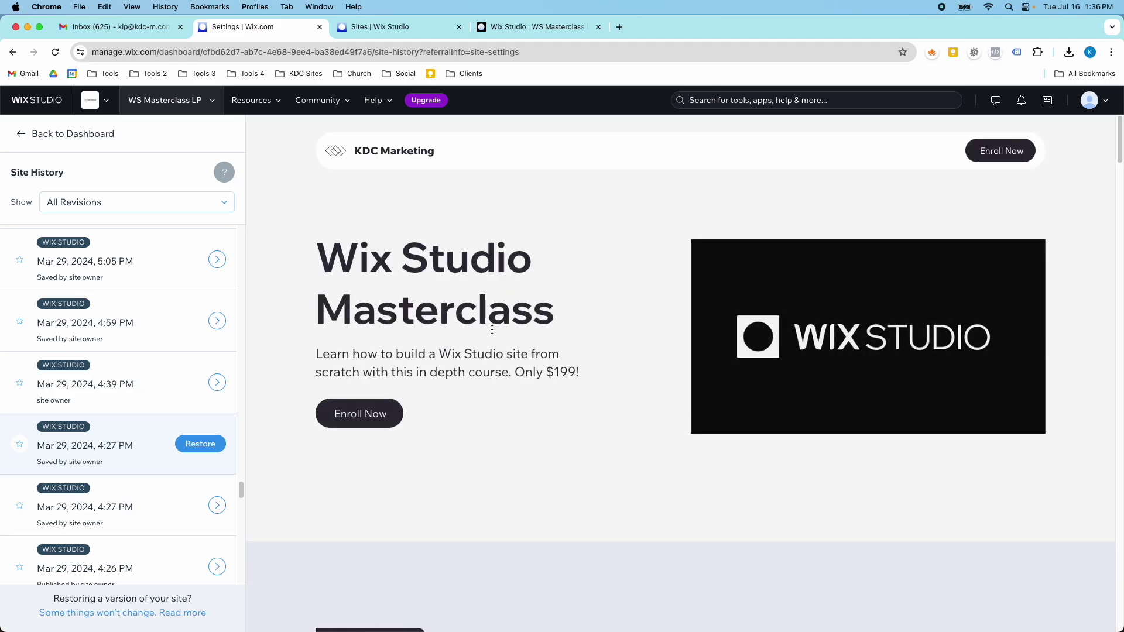
Scroll through the Mar 29, 2024, 4:27 PM preview's sections, then scroll the revision list back up.
scroll(486, 352, "down", 6)
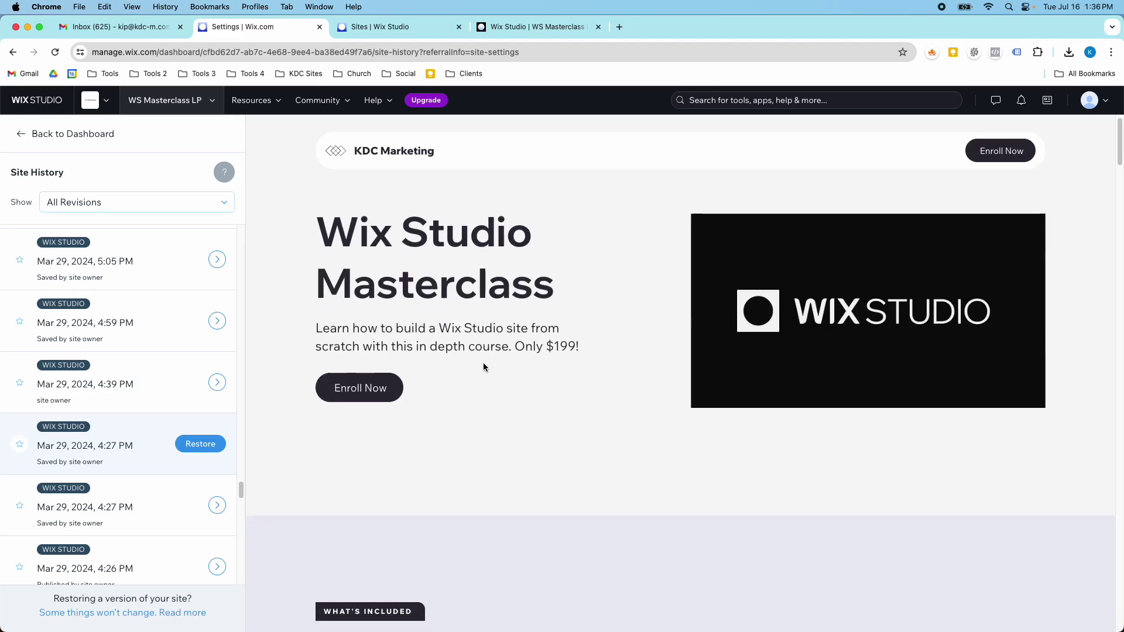
scroll(351, 398, "down", 2)
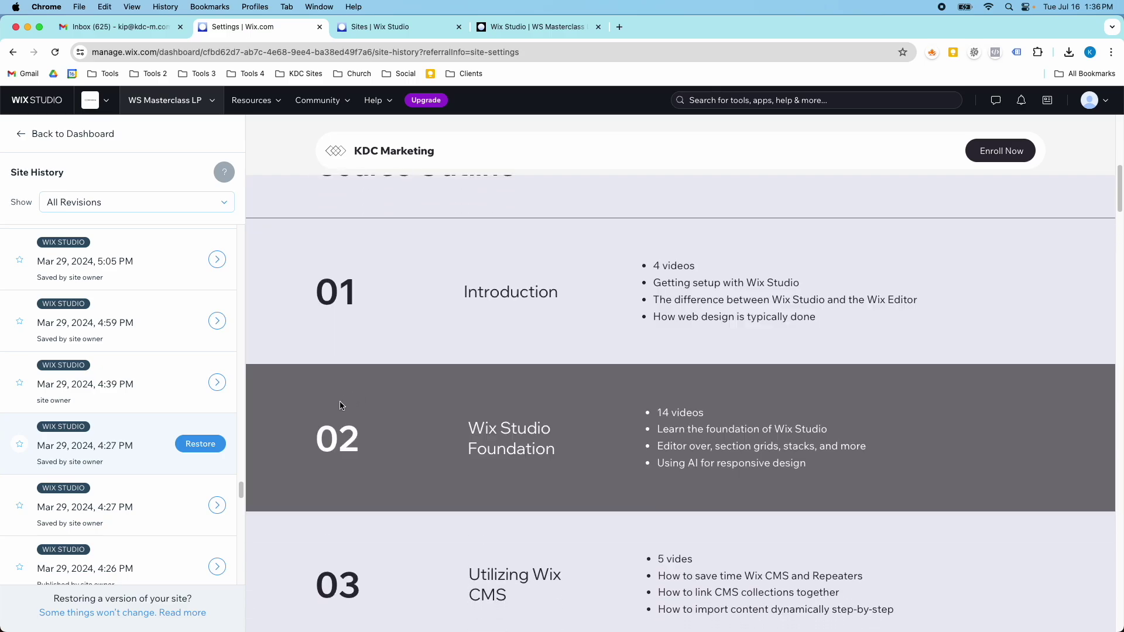
scroll(411, 444, "up", 8)
scroll(506, 279, "down", 6)
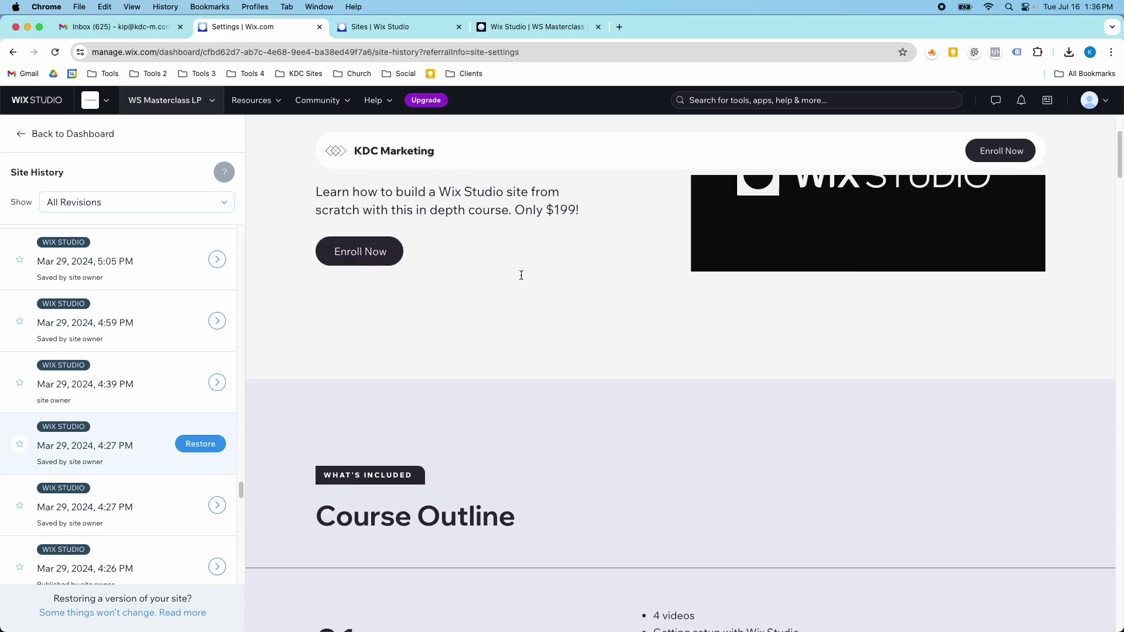
scroll(437, 379, "up", 2)
scroll(437, 374, "up", 1)
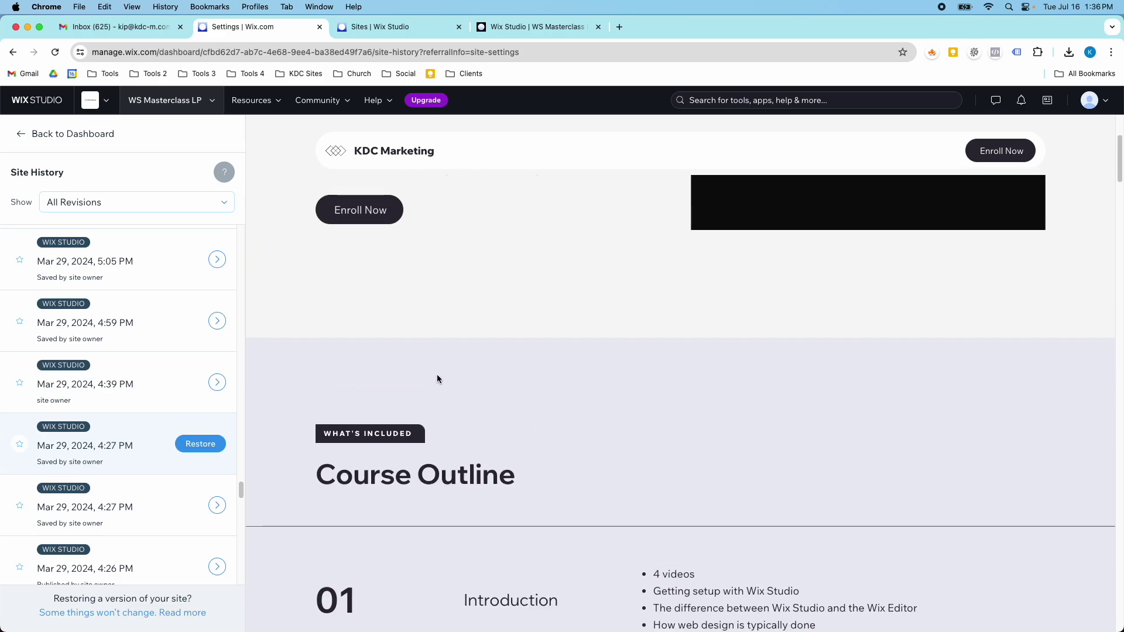
scroll(437, 374, "down", 12)
scroll(423, 336, "down", 4)
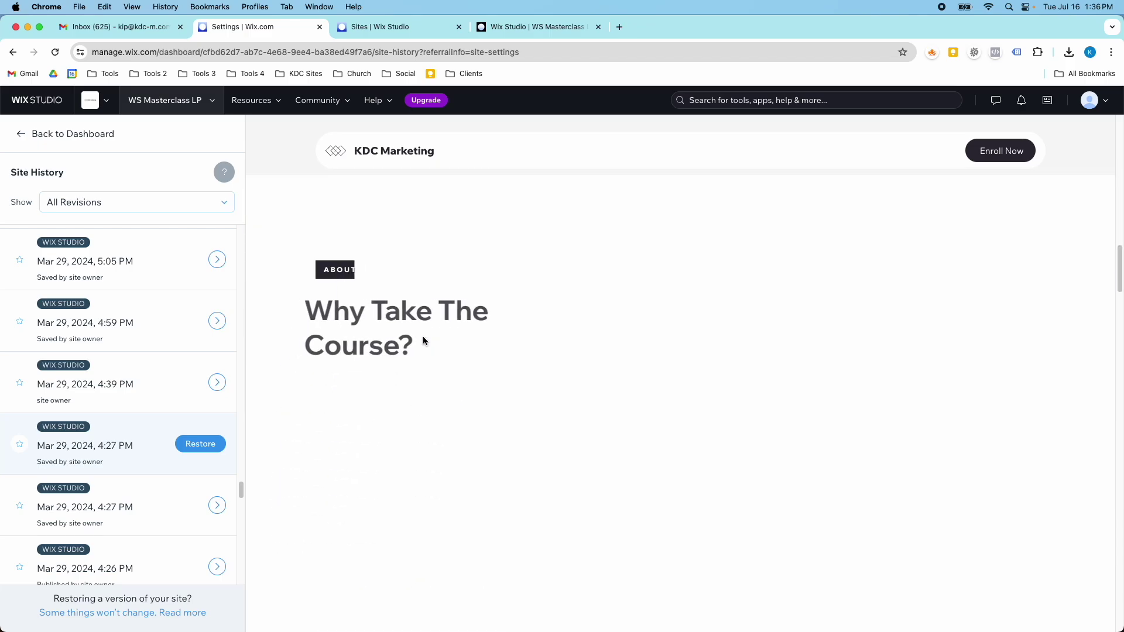
scroll(423, 337, "down", 10)
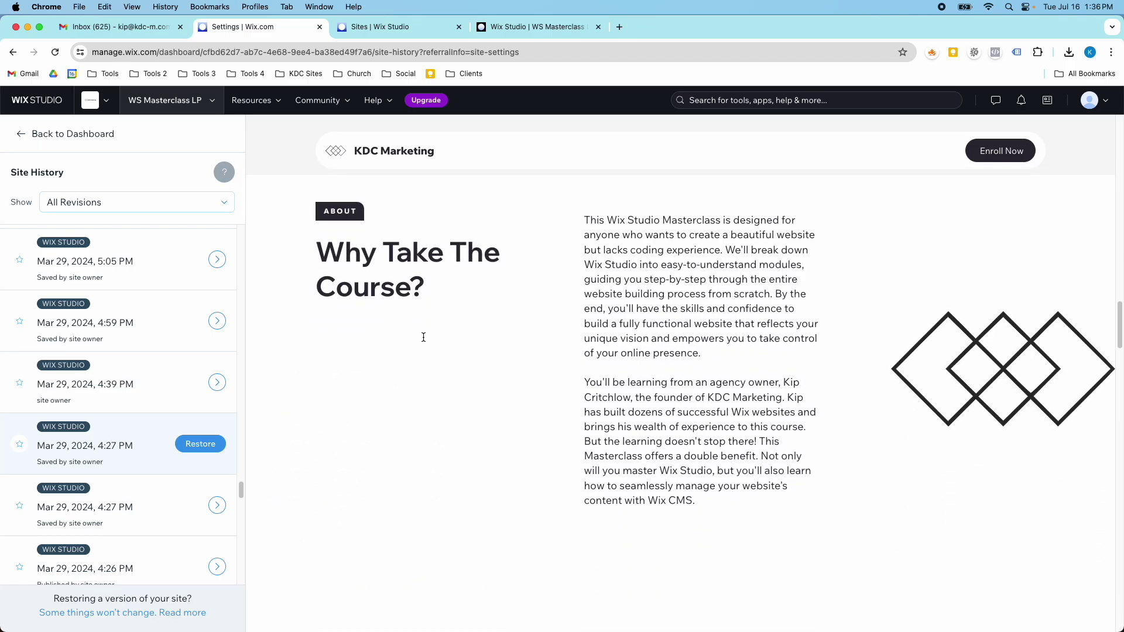
scroll(423, 339, "down", 5)
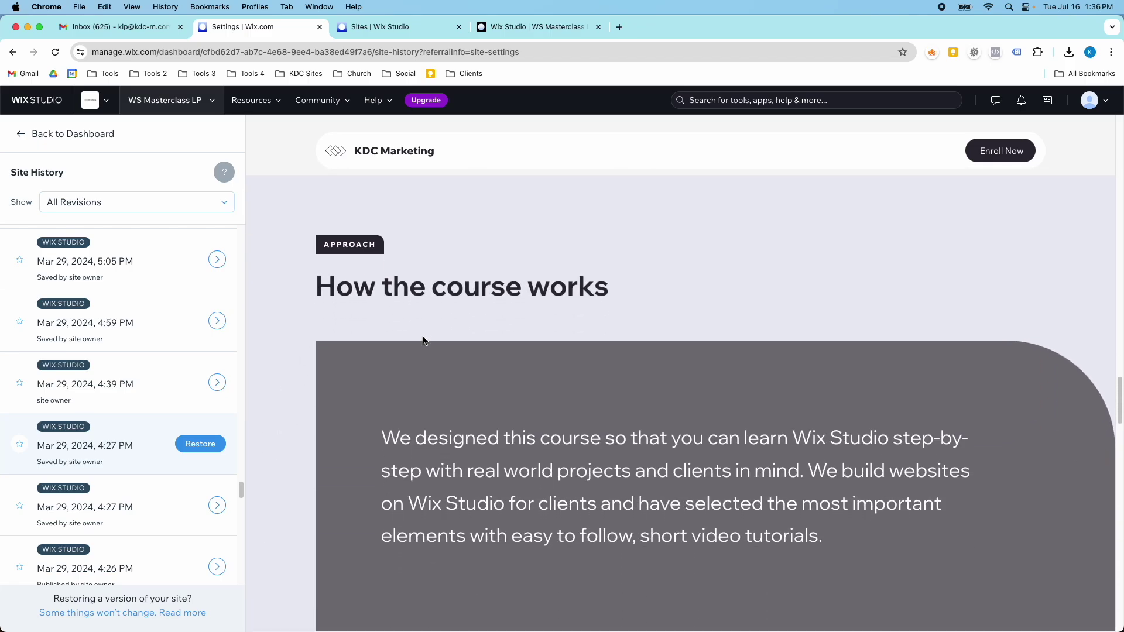
scroll(153, 454, "down", 7)
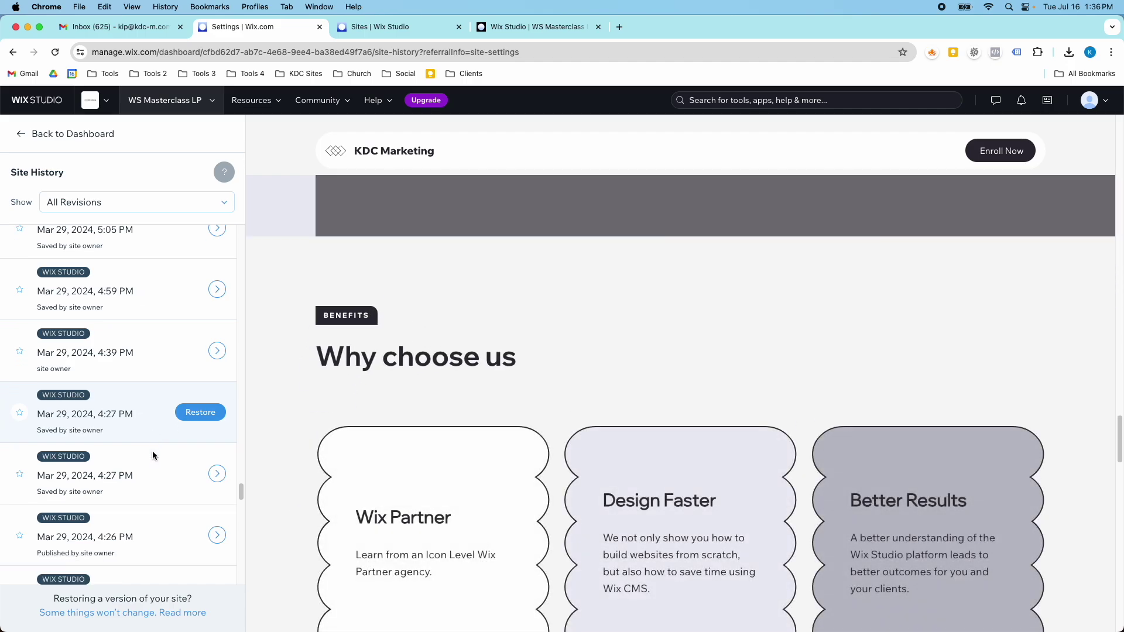
scroll(439, 472, "down", 6)
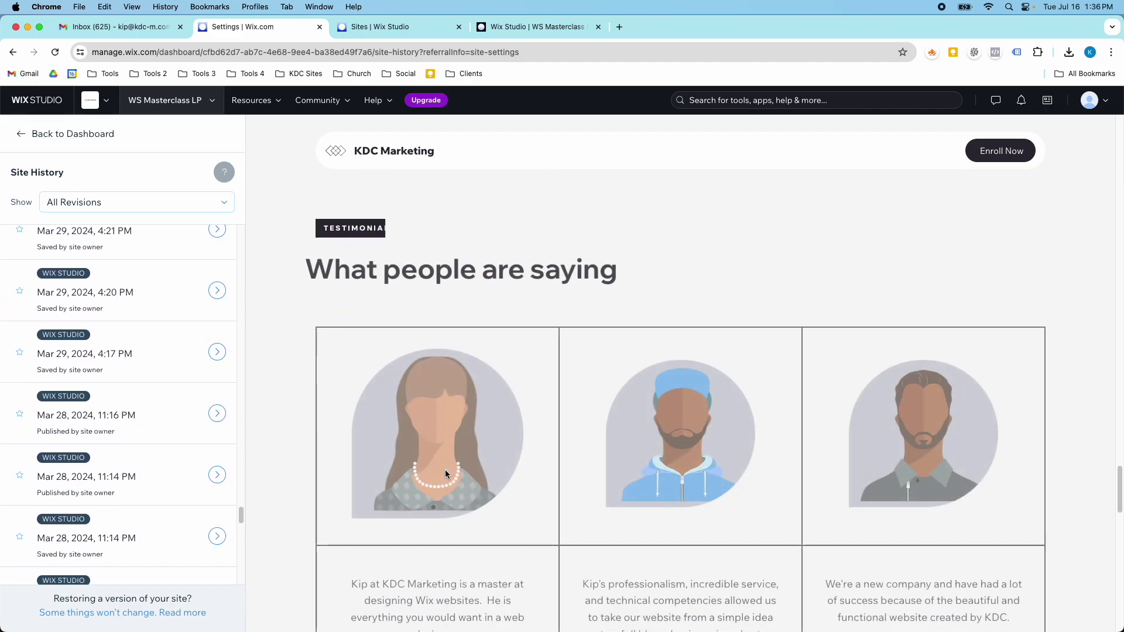
scroll(444, 467, "up", 8)
scroll(130, 433, "down", 12)
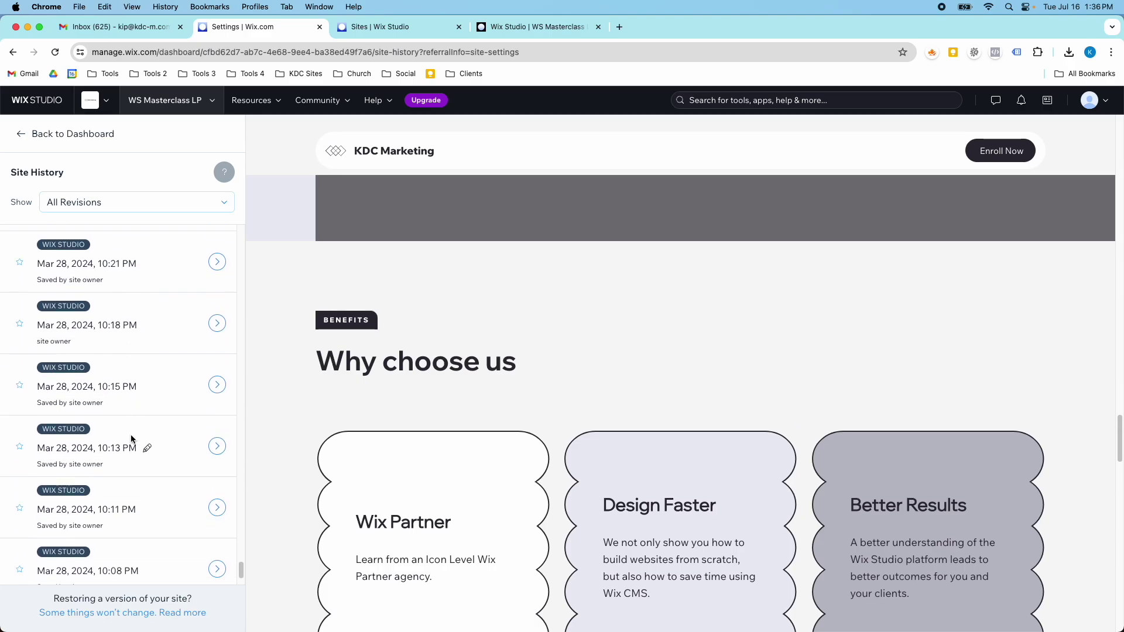
scroll(131, 438, "down", 1)
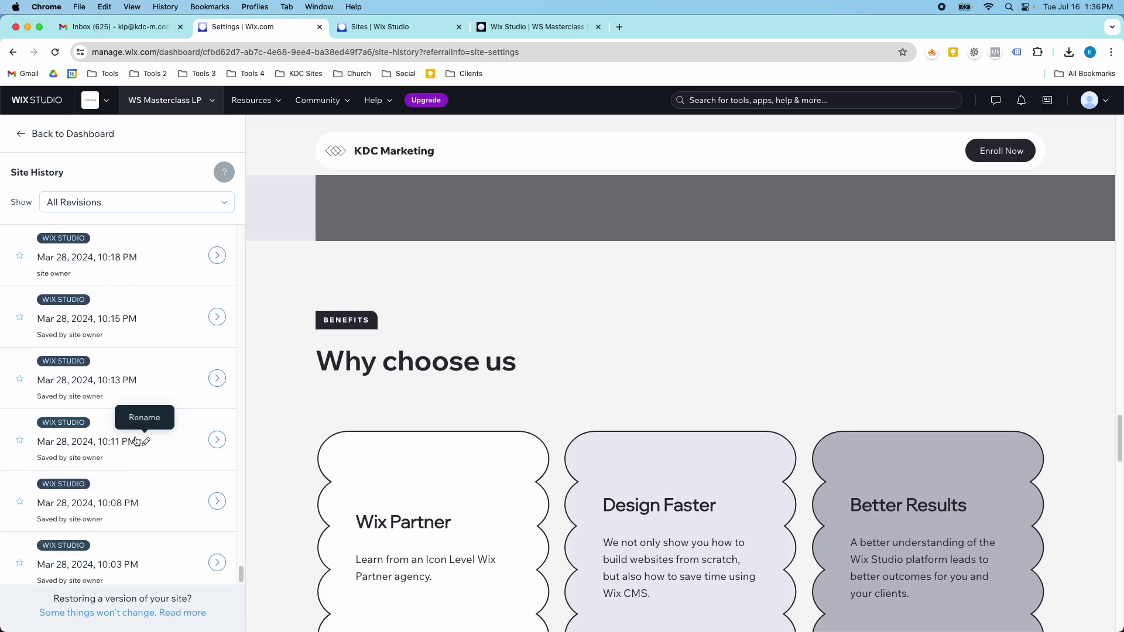
scroll(137, 443, "down", 1)
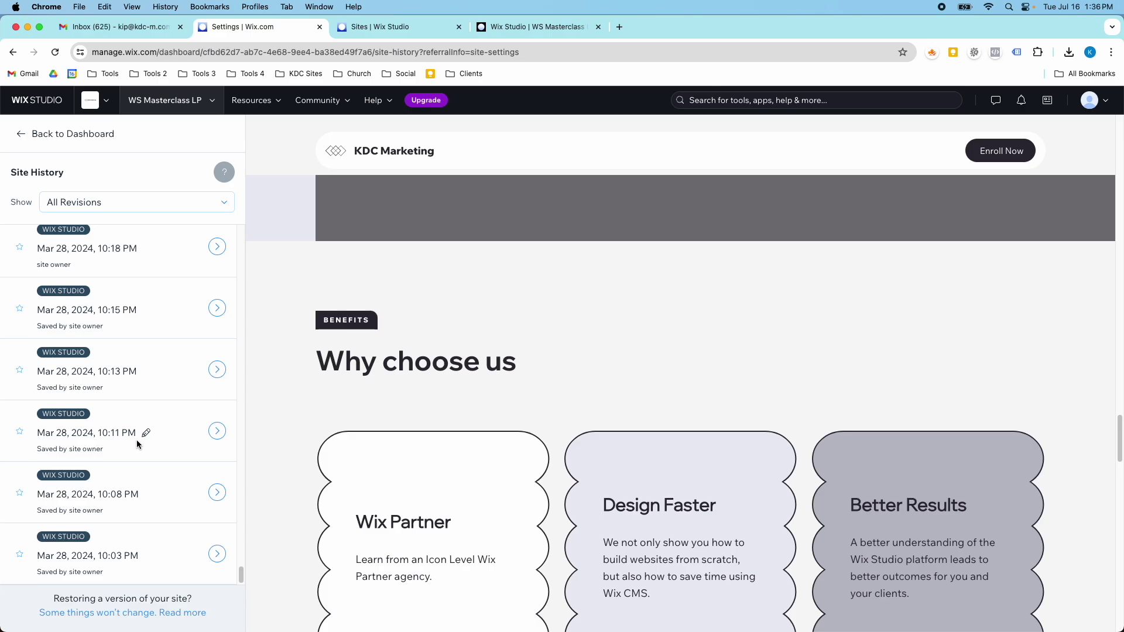
scroll(137, 444, "up", 15)
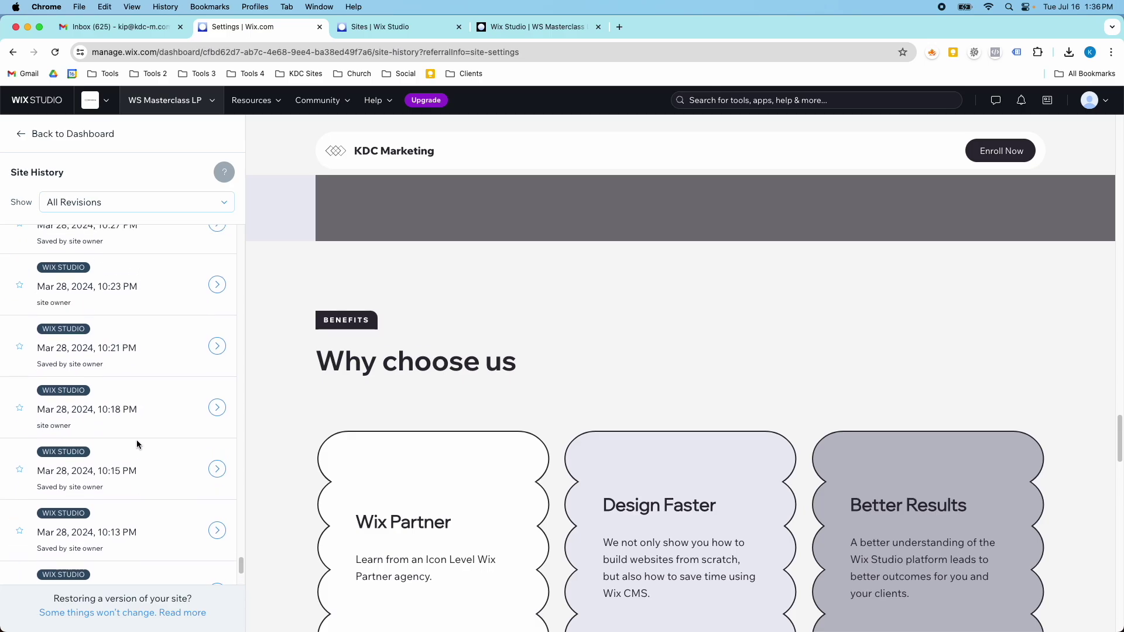
scroll(177, 344, "up", 15)
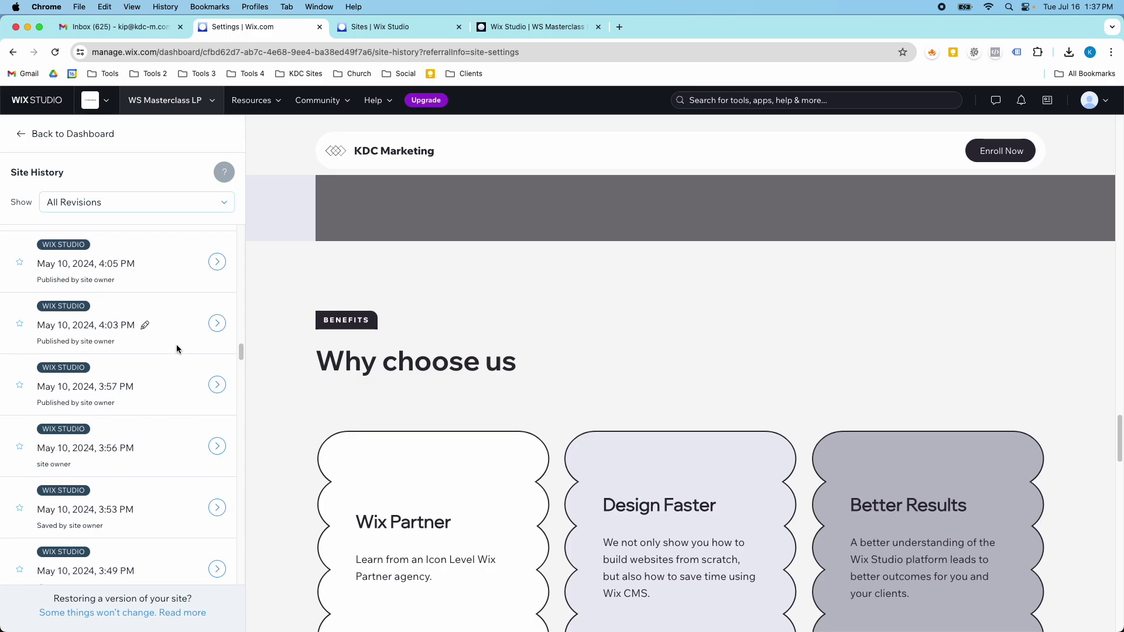
Preview the Jul 03, 2024, 9:54 PM published revision and scroll down through it.
scroll(177, 349, "up", 15)
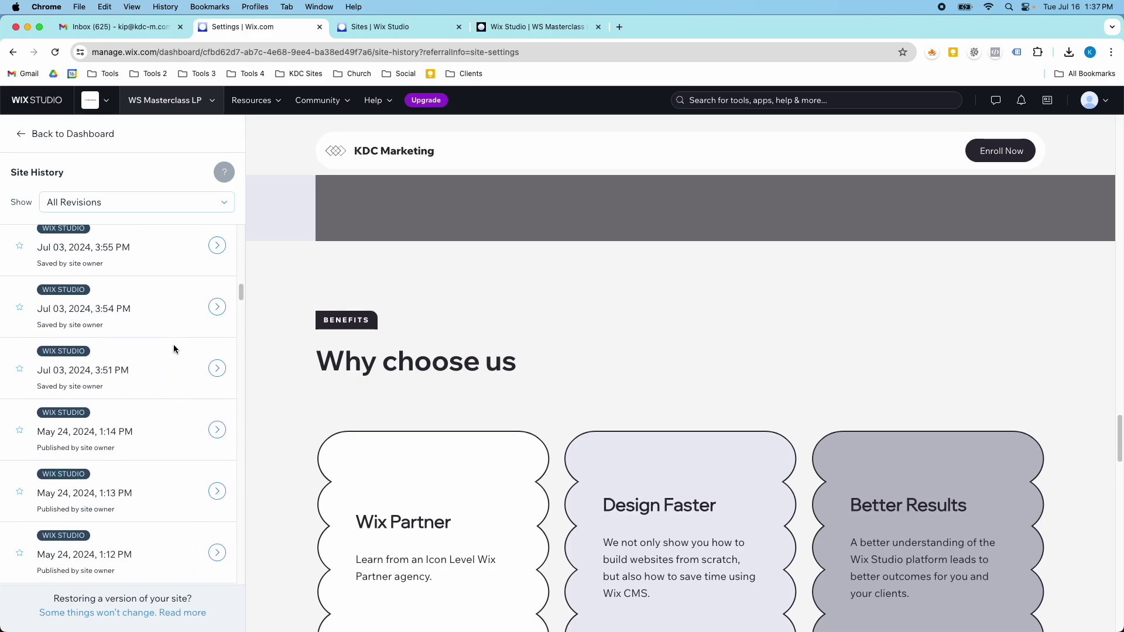
scroll(181, 389, "down", 5)
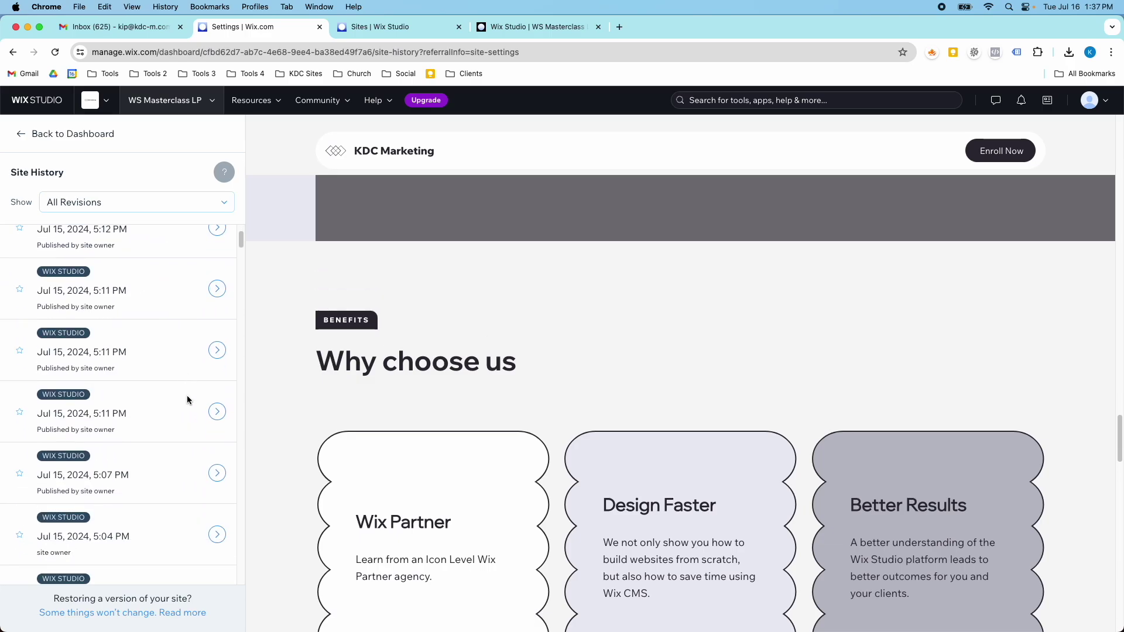
scroll(195, 431, "down", 2)
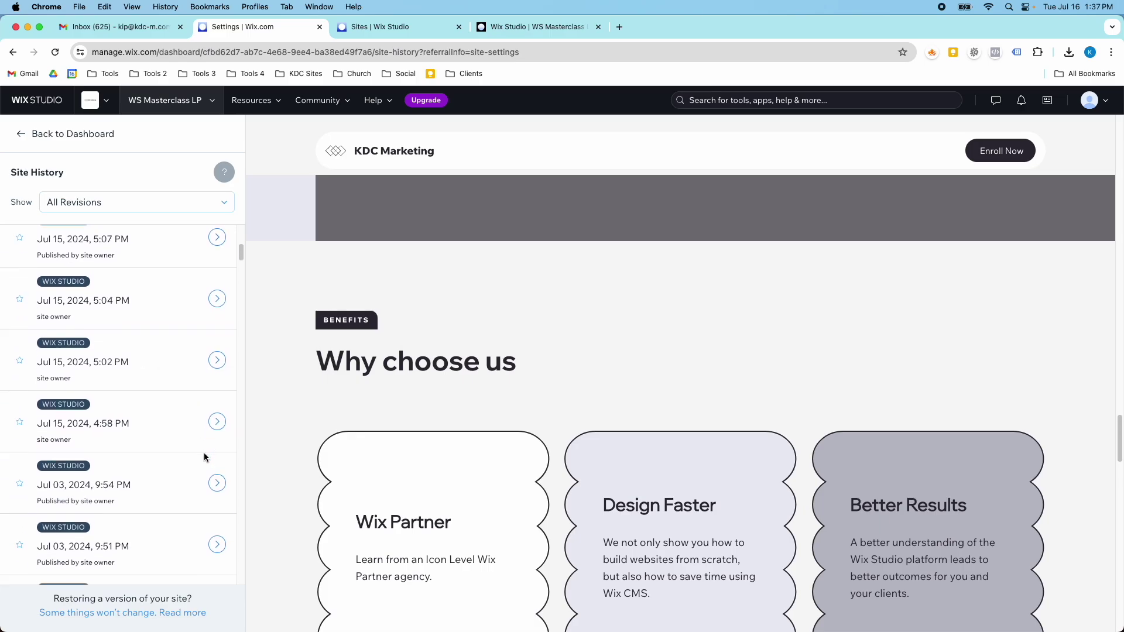
left_click(218, 452)
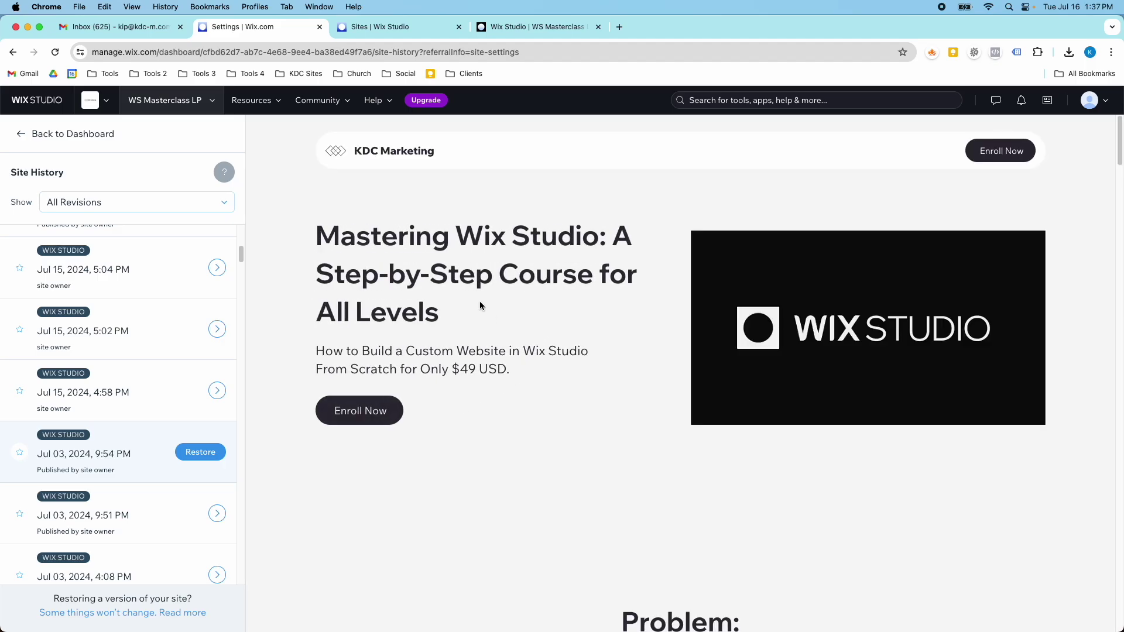
scroll(499, 343, "down", 5)
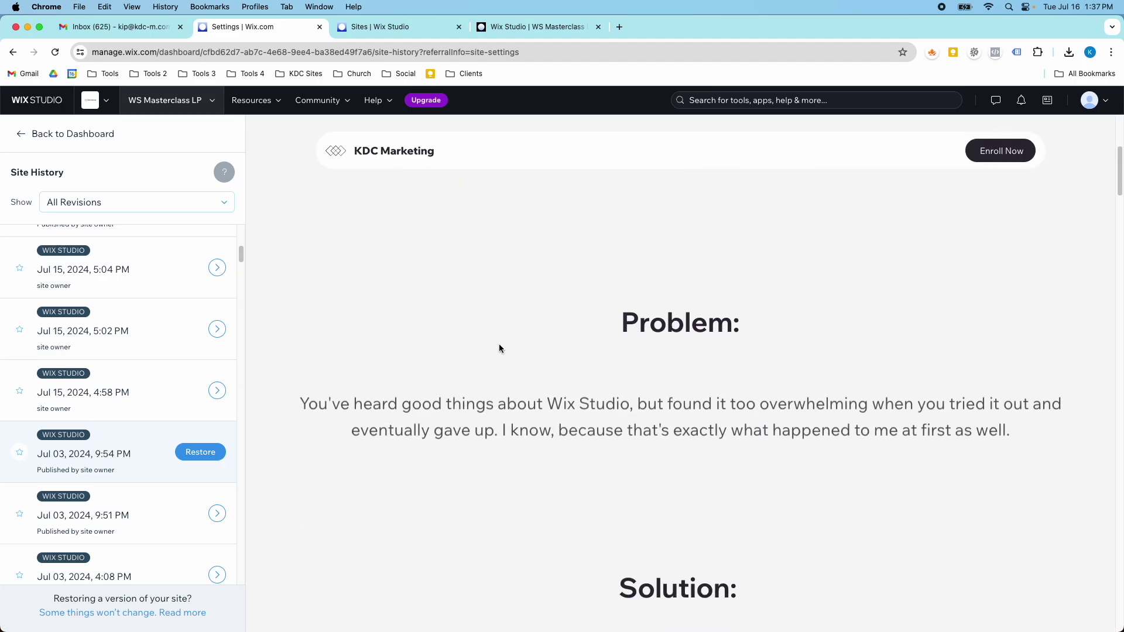
scroll(499, 343, "down", 7)
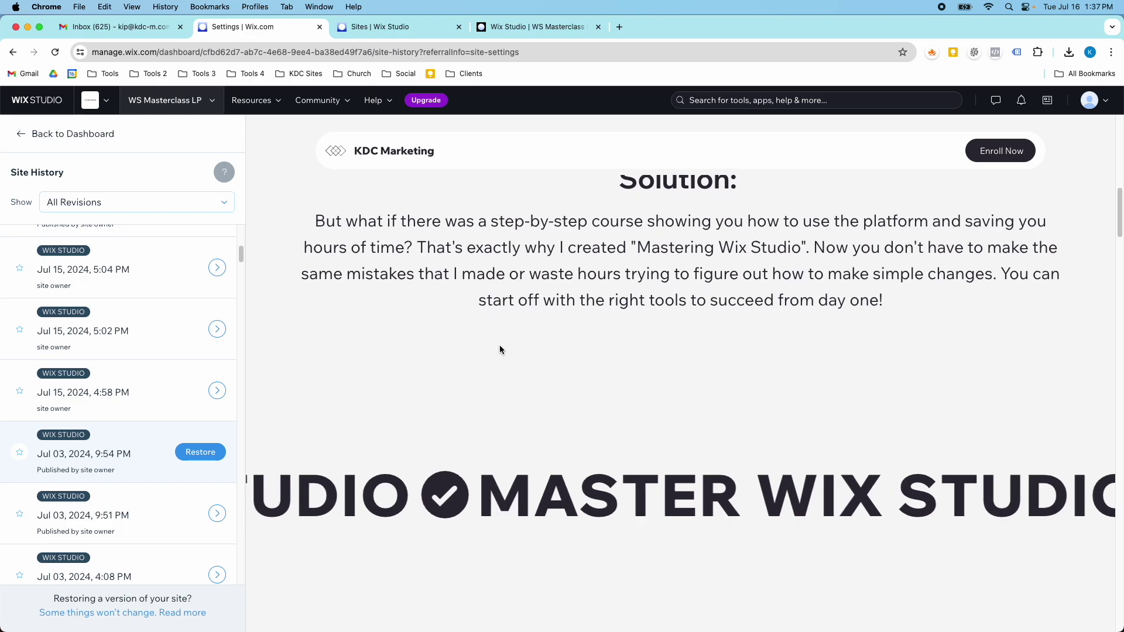
scroll(500, 348, "down", 10)
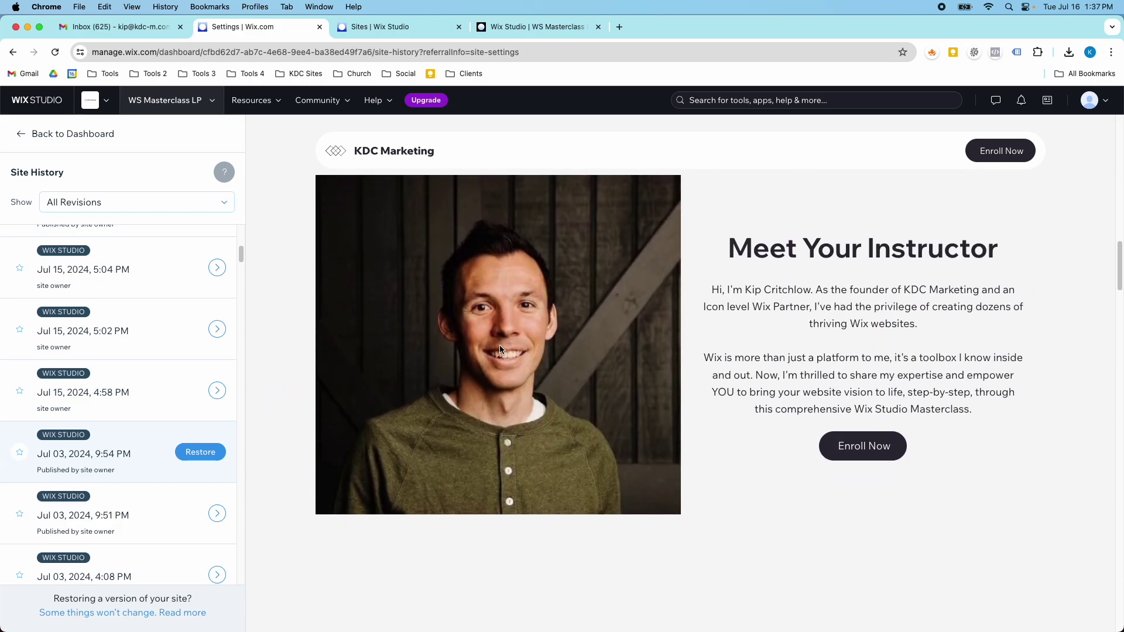
scroll(500, 349, "down", 10)
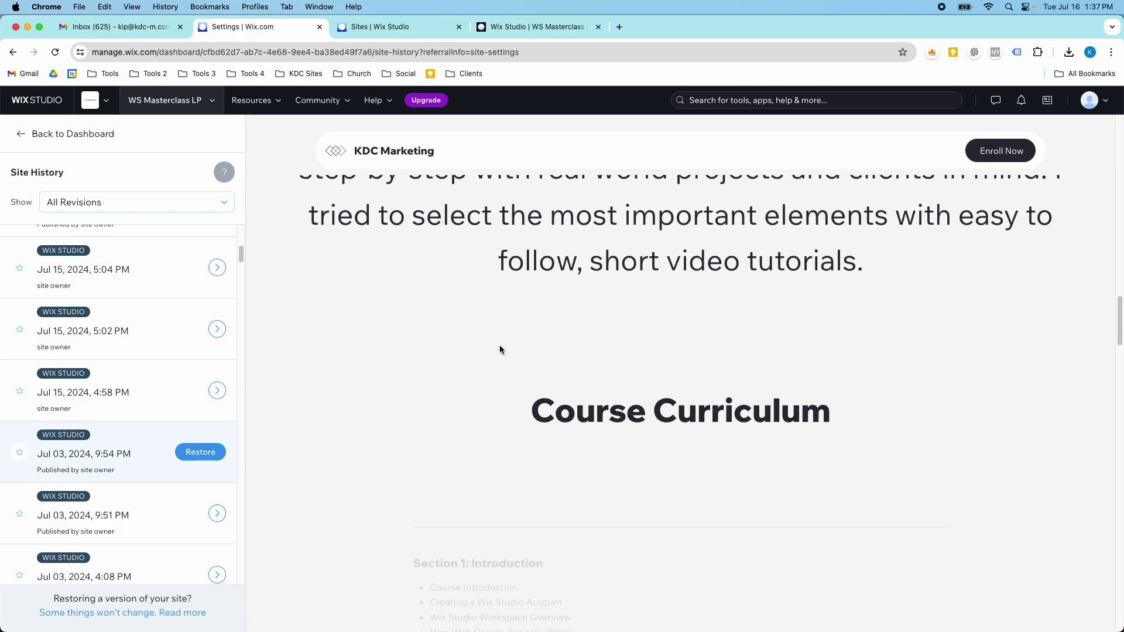
scroll(500, 349, "down", 15)
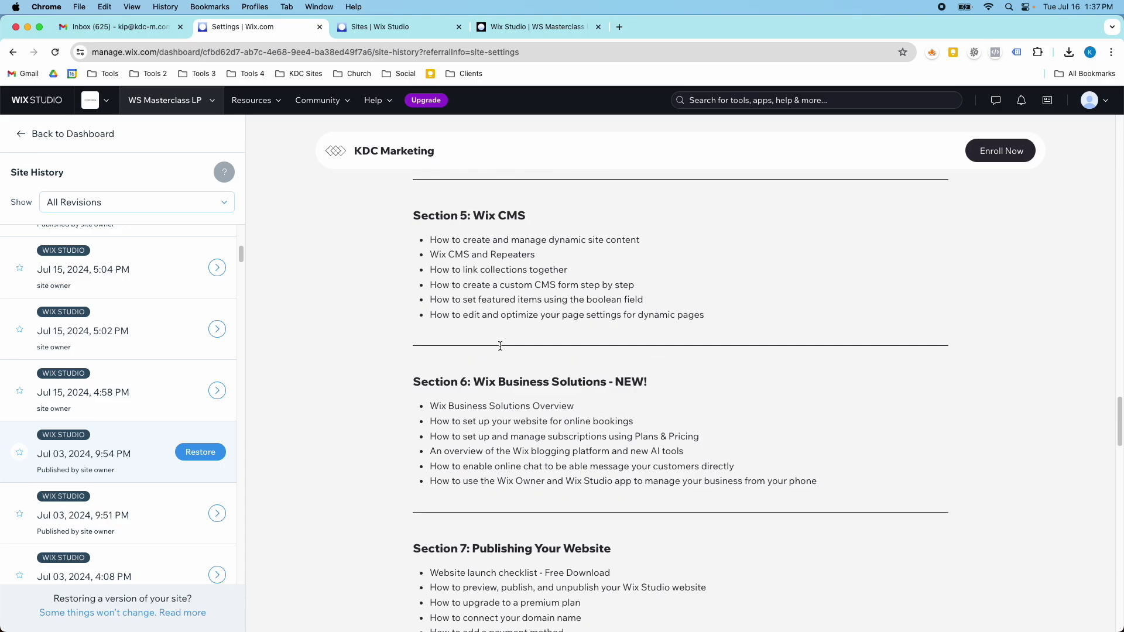
scroll(500, 346, "down", 12)
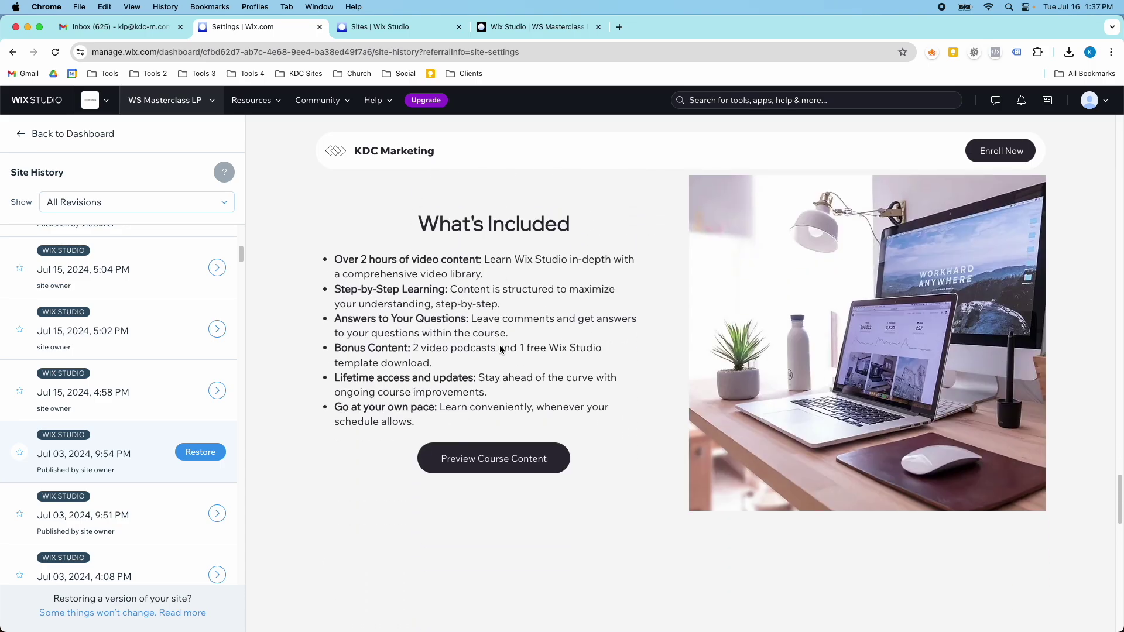
scroll(500, 349, "down", 15)
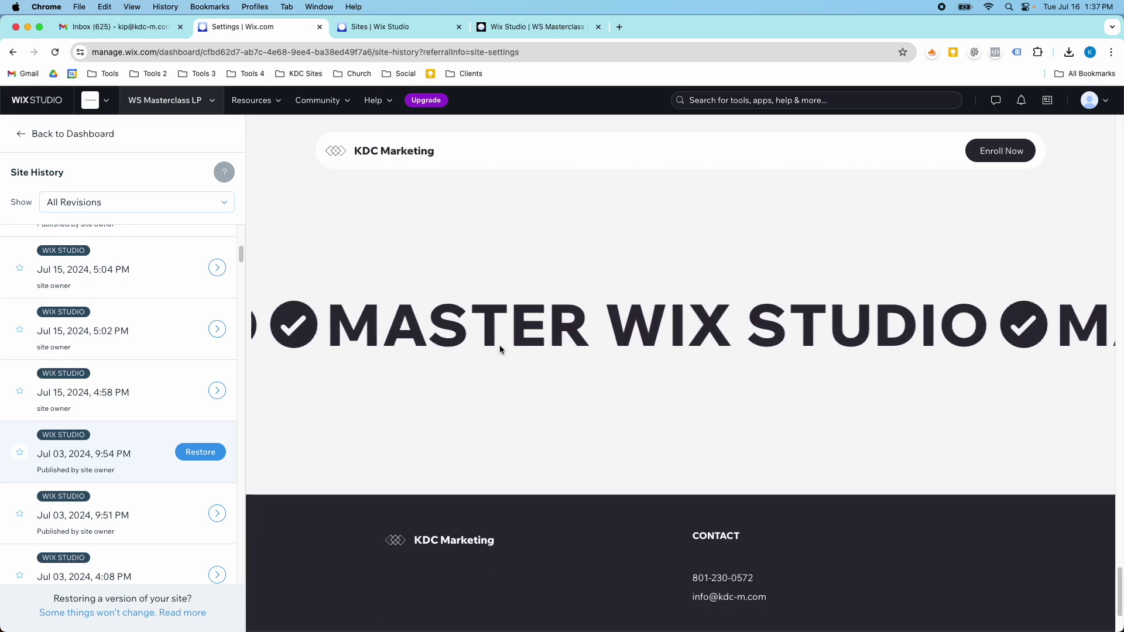
scroll(499, 349, "down", 3)
Scroll back to the top of that preview and return to the WS Masterclass editor.
scroll(500, 349, "up", 10)
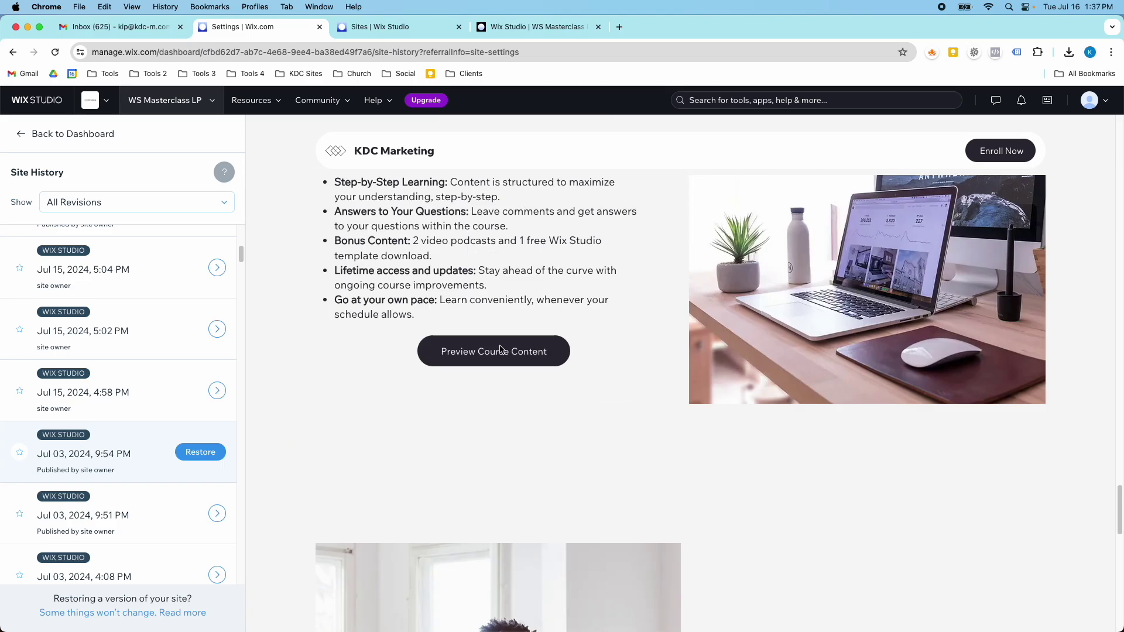
scroll(501, 350, "up", 8)
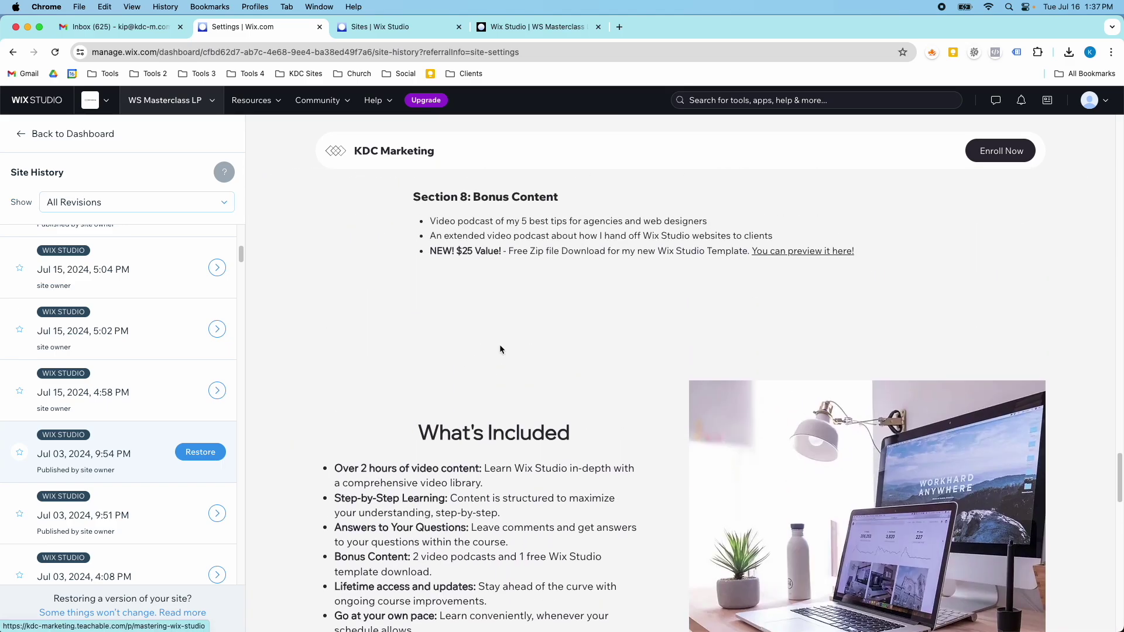
scroll(500, 350, "up", 15)
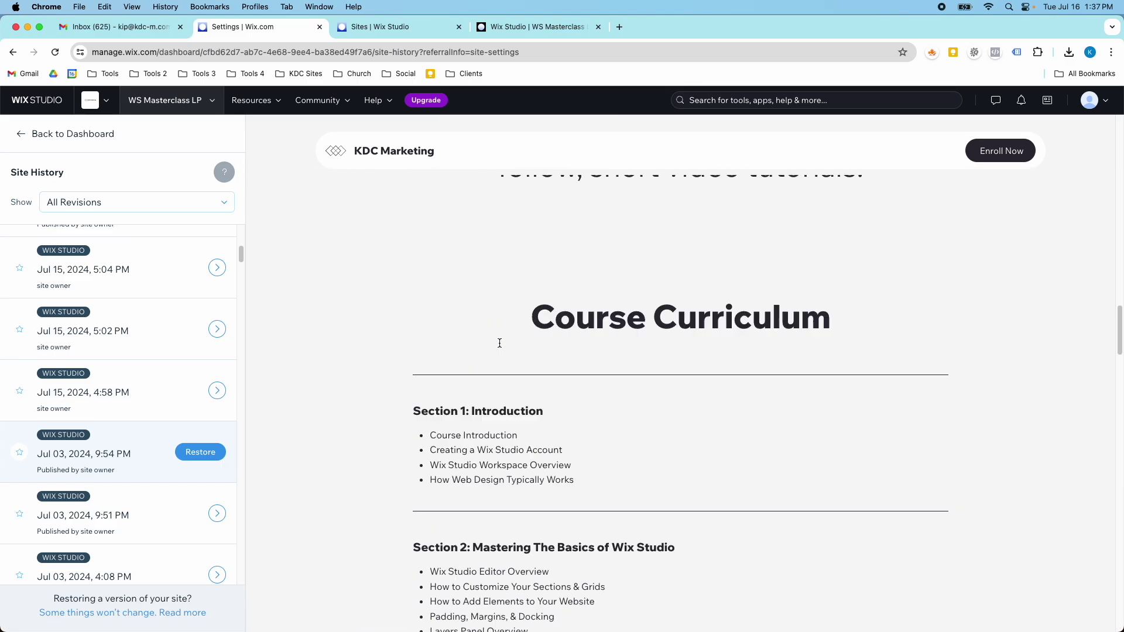
scroll(495, 327, "up", 15)
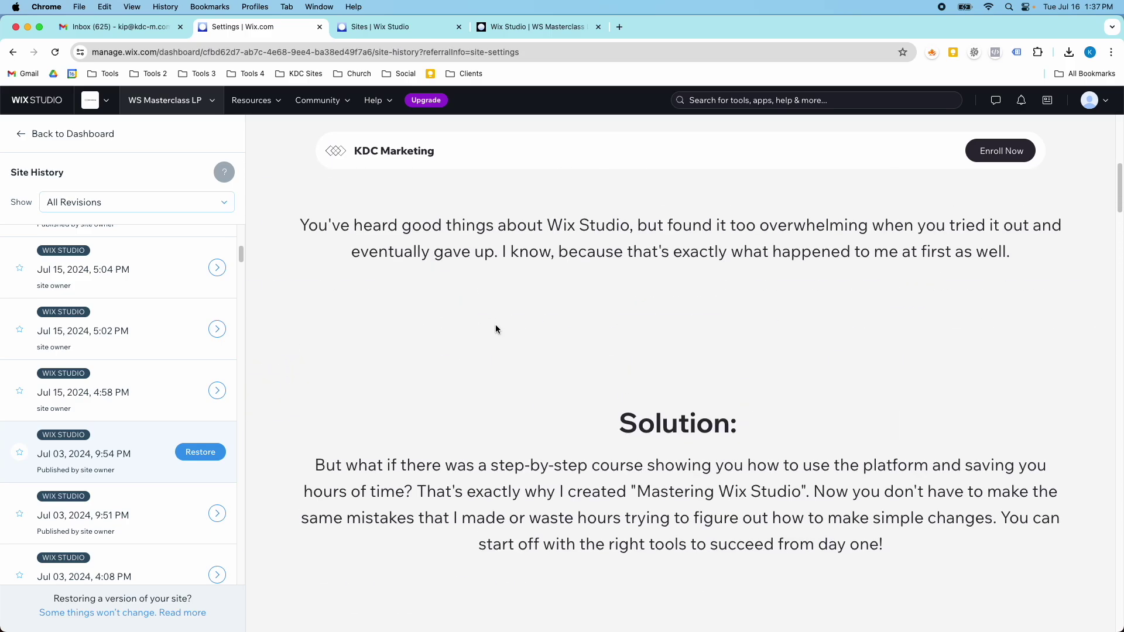
scroll(495, 329, "up", 3)
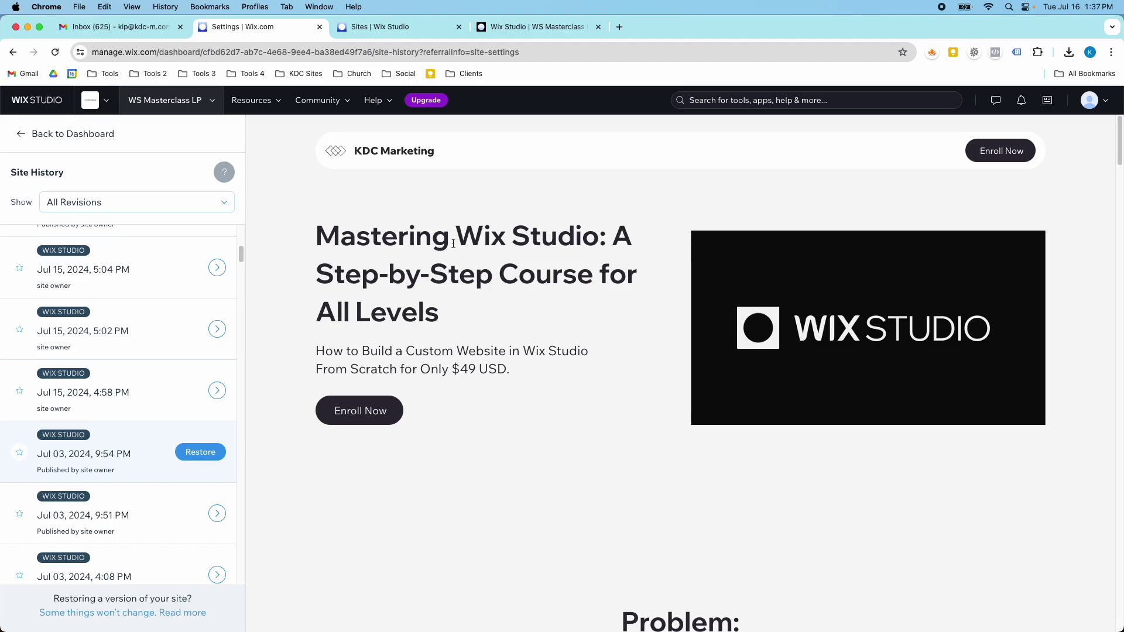
left_click(480, 29)
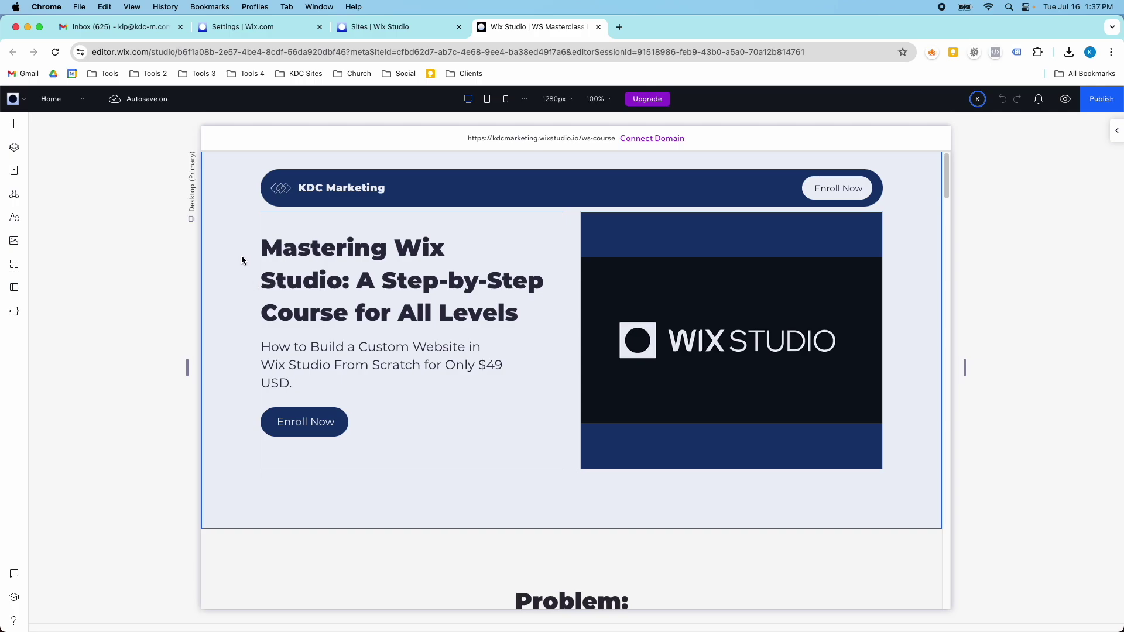
Preview the restyled blue Montserrat page and scroll down from the hero through its sections.
left_click(1065, 101)
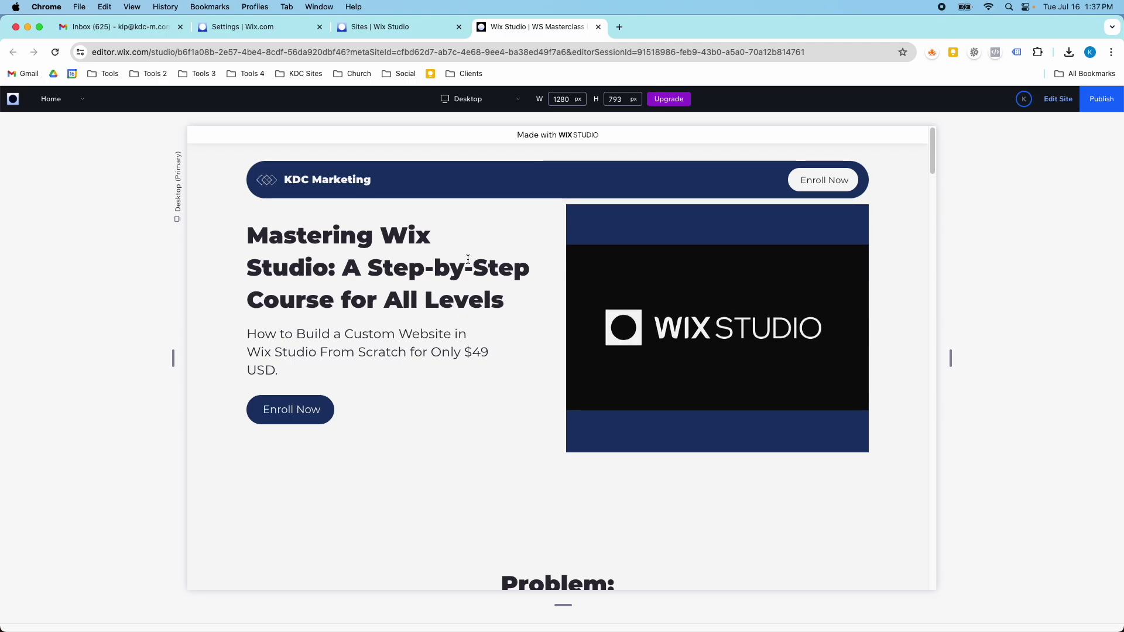
scroll(539, 234, "down", 10)
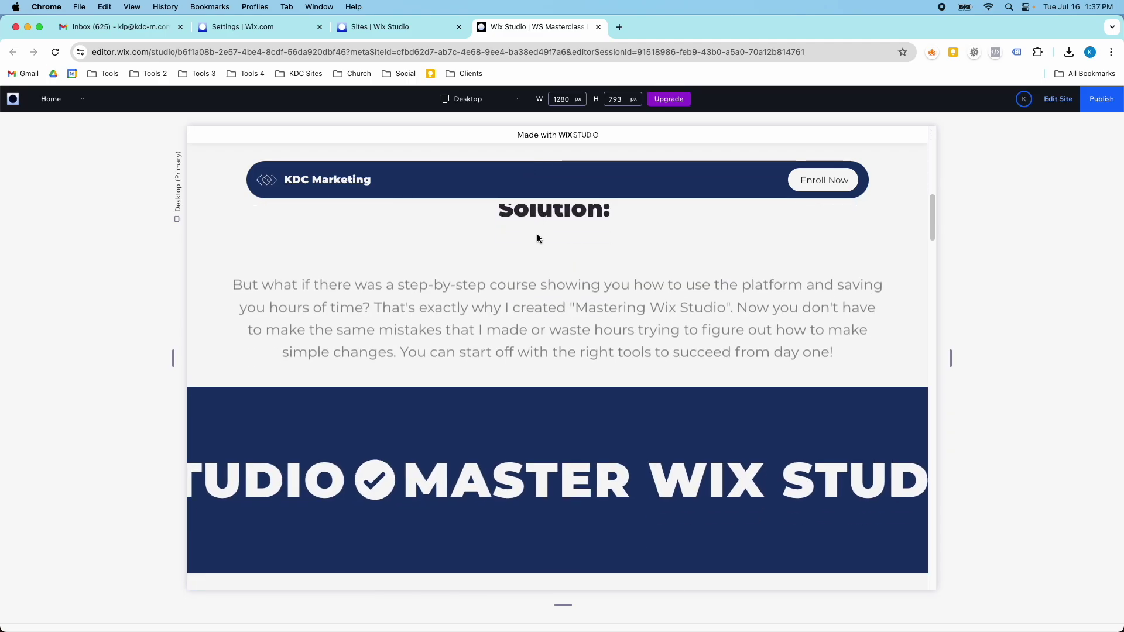
scroll(538, 239, "down", 2)
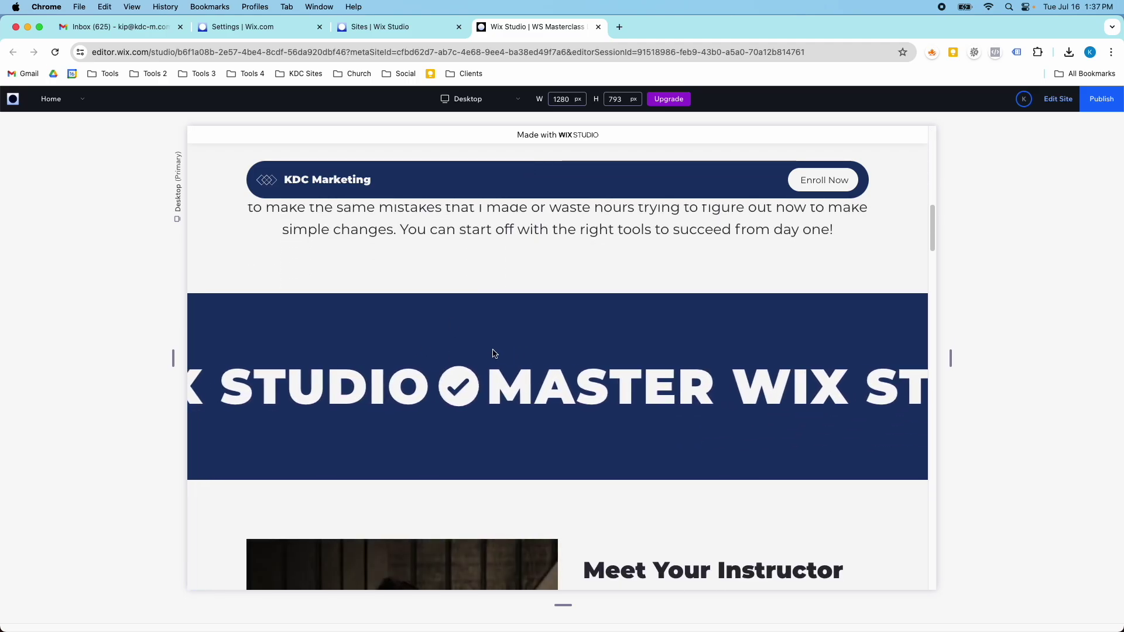
scroll(493, 351, "up", 3)
scroll(495, 352, "down", 8)
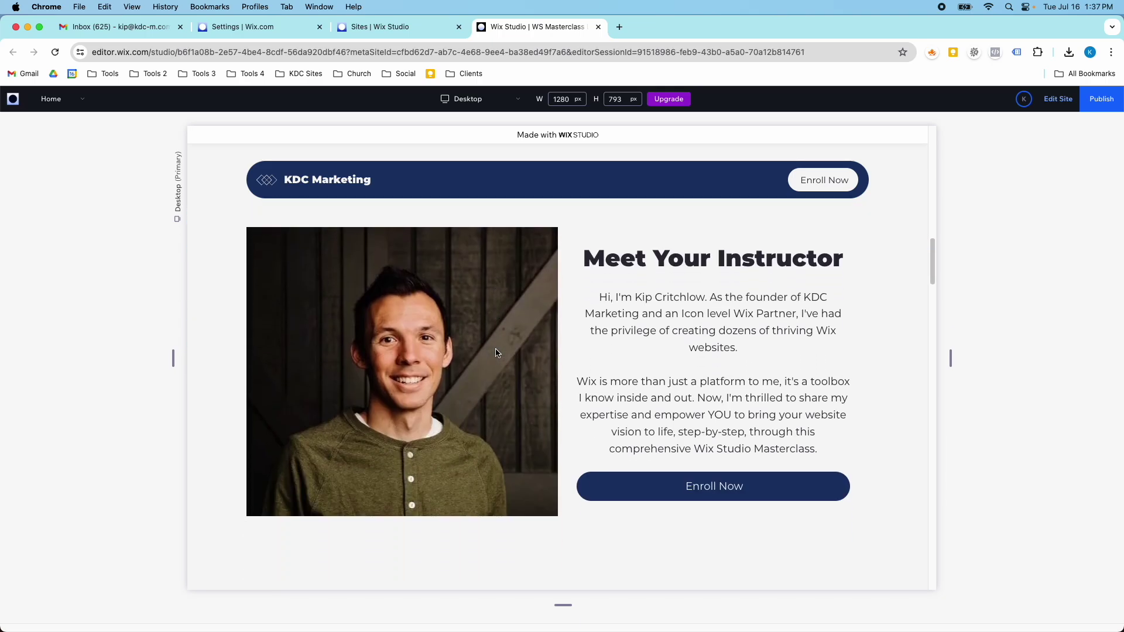
scroll(515, 353, "down", 3)
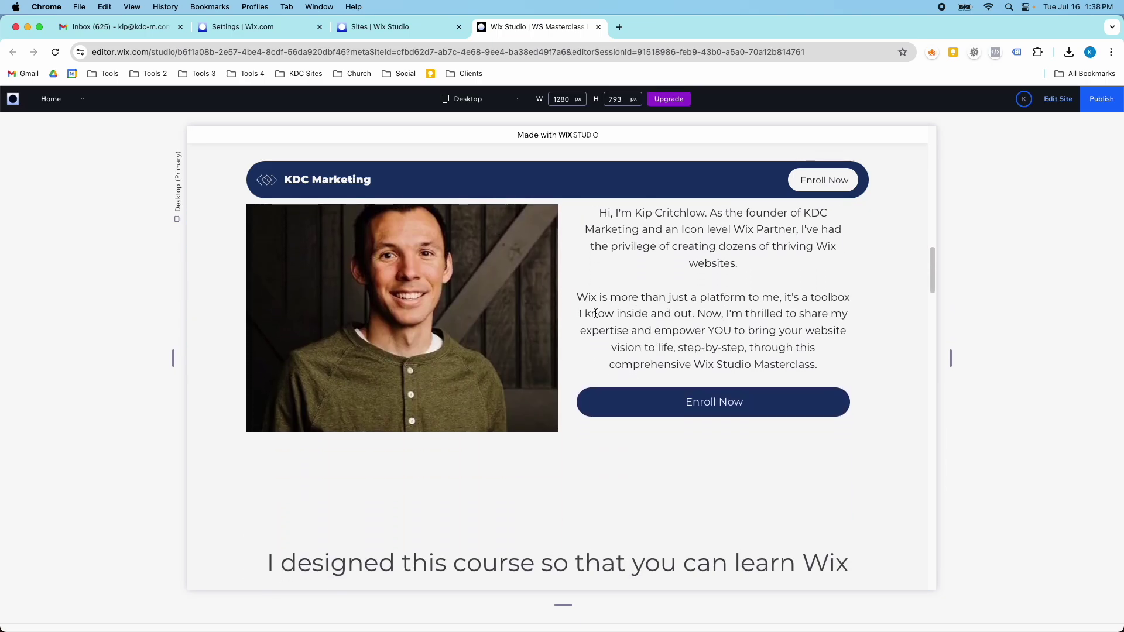
scroll(550, 434, "down", 7)
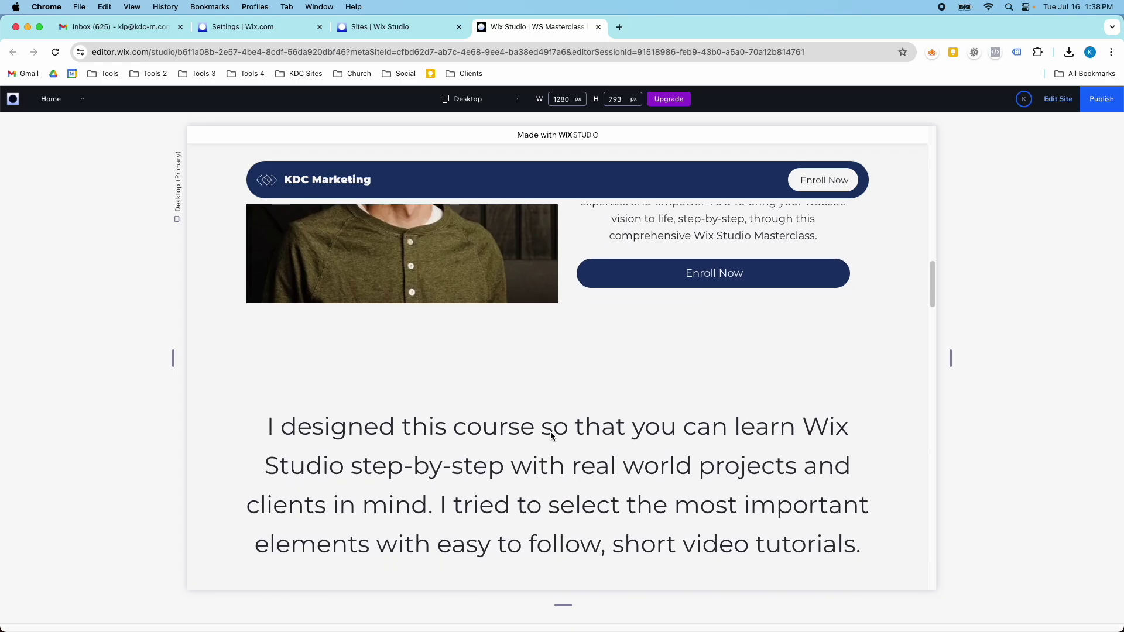
scroll(550, 436, "down", 12)
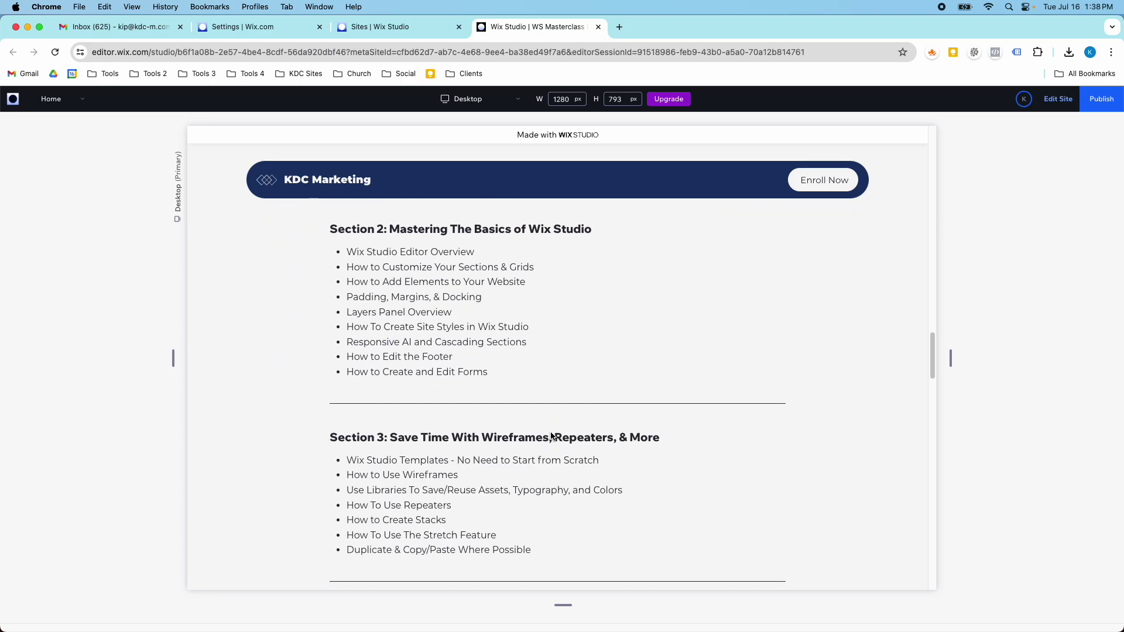
scroll(551, 432, "down", 10)
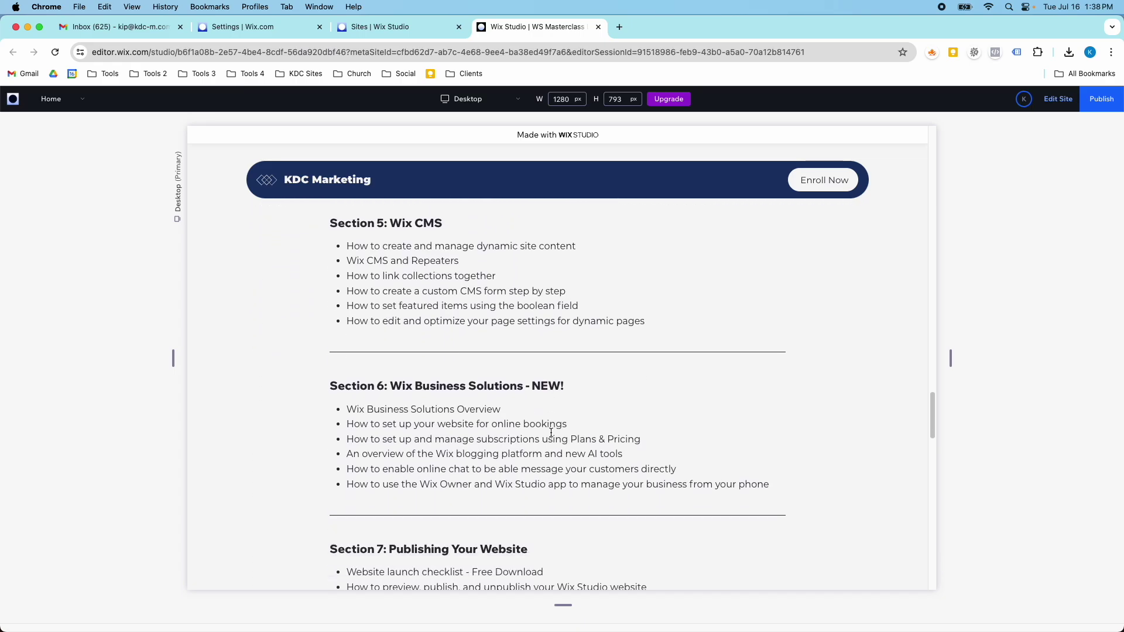
Scroll down to the footer and back, then leave preview to resume editing.
scroll(551, 432, "down", 5)
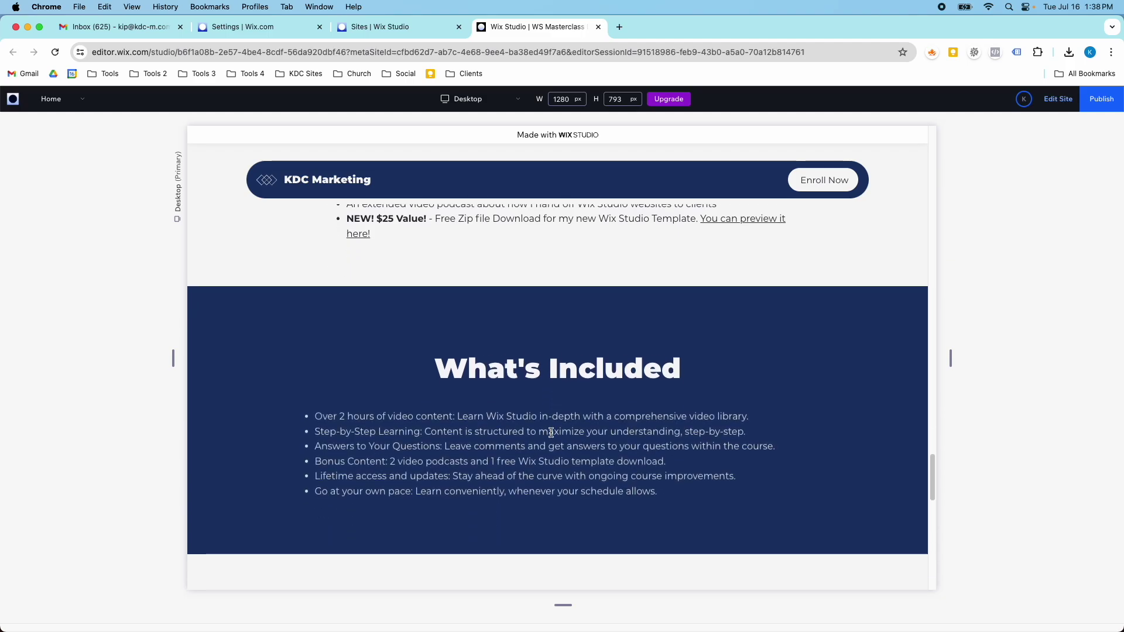
scroll(649, 411, "down", 6)
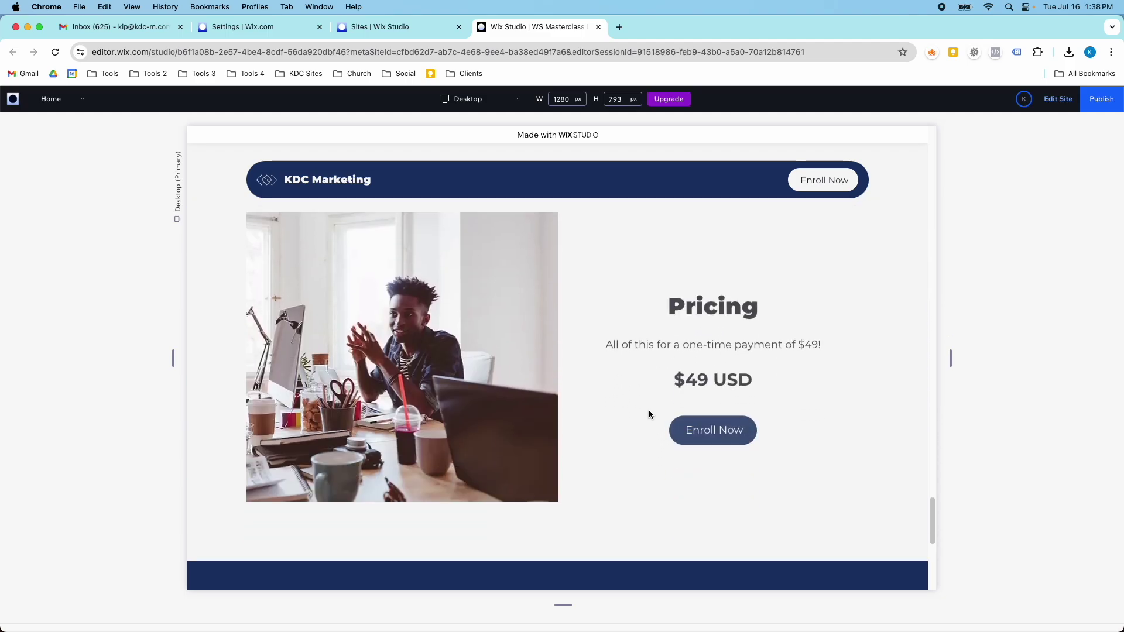
scroll(648, 412, "down", 6)
scroll(609, 353, "down", 3)
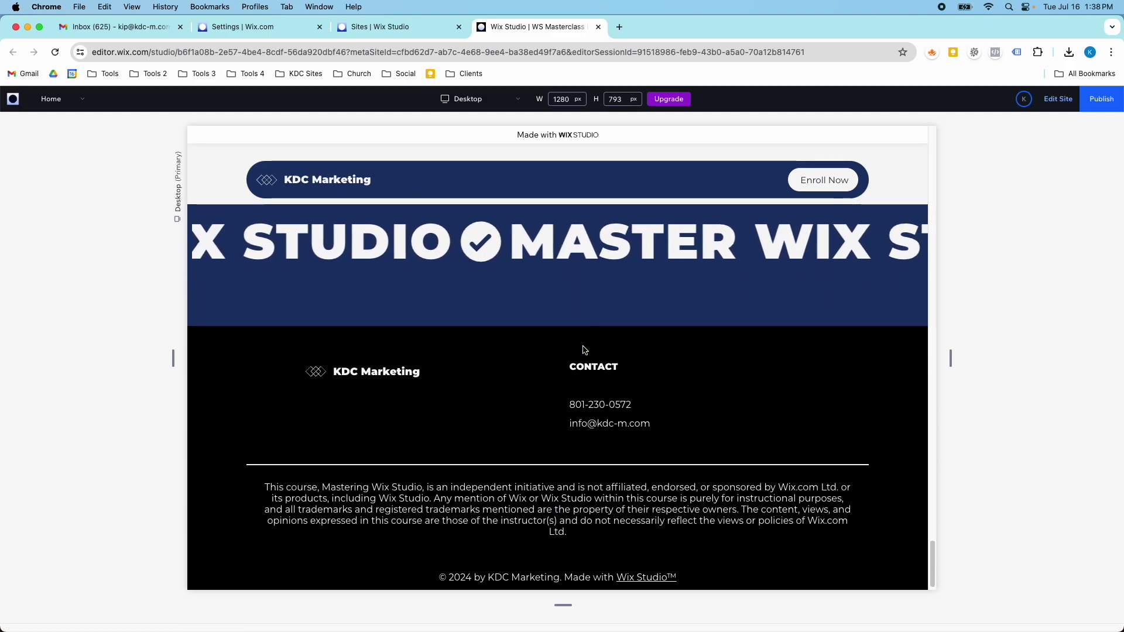
scroll(580, 354, "up", 8)
scroll(584, 349, "up", 20)
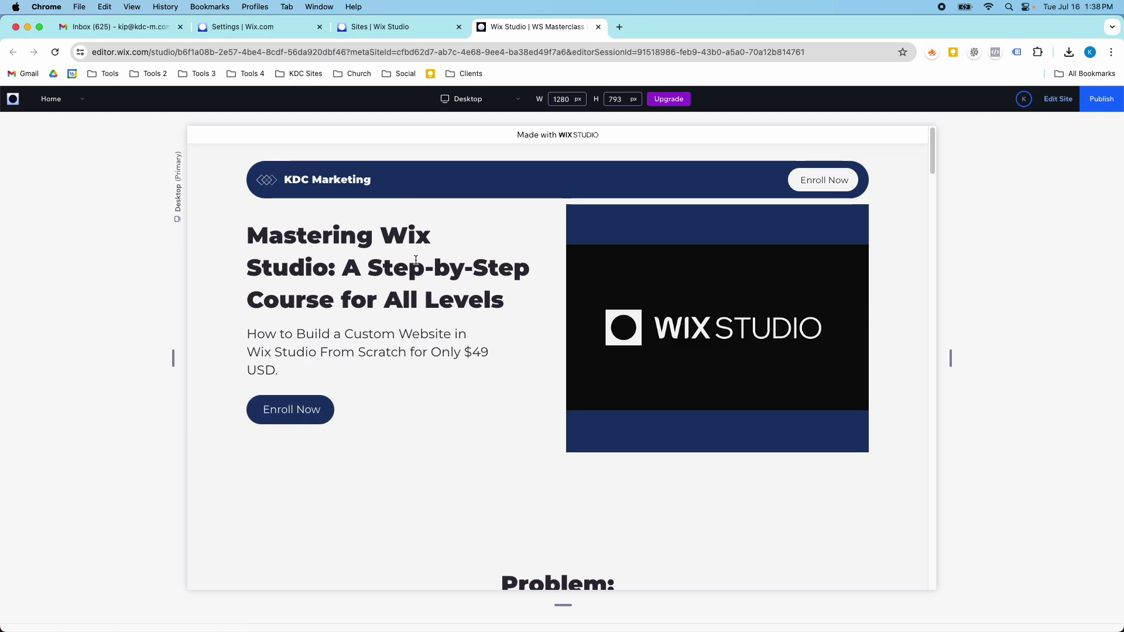
scroll(428, 262, "down", 2)
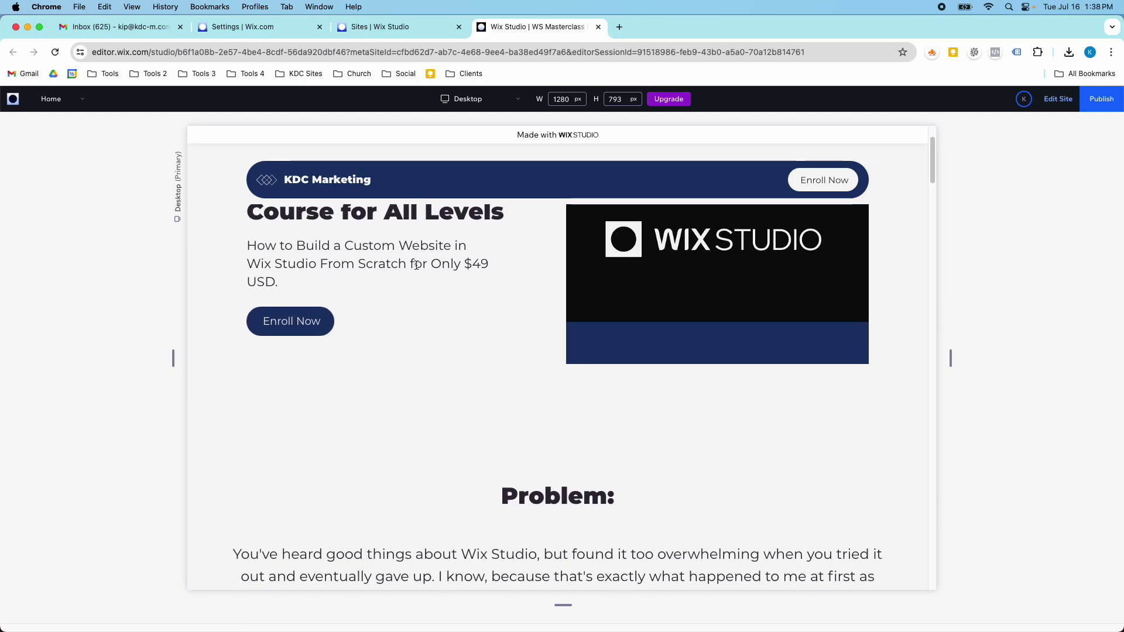
scroll(416, 265, "up", 2)
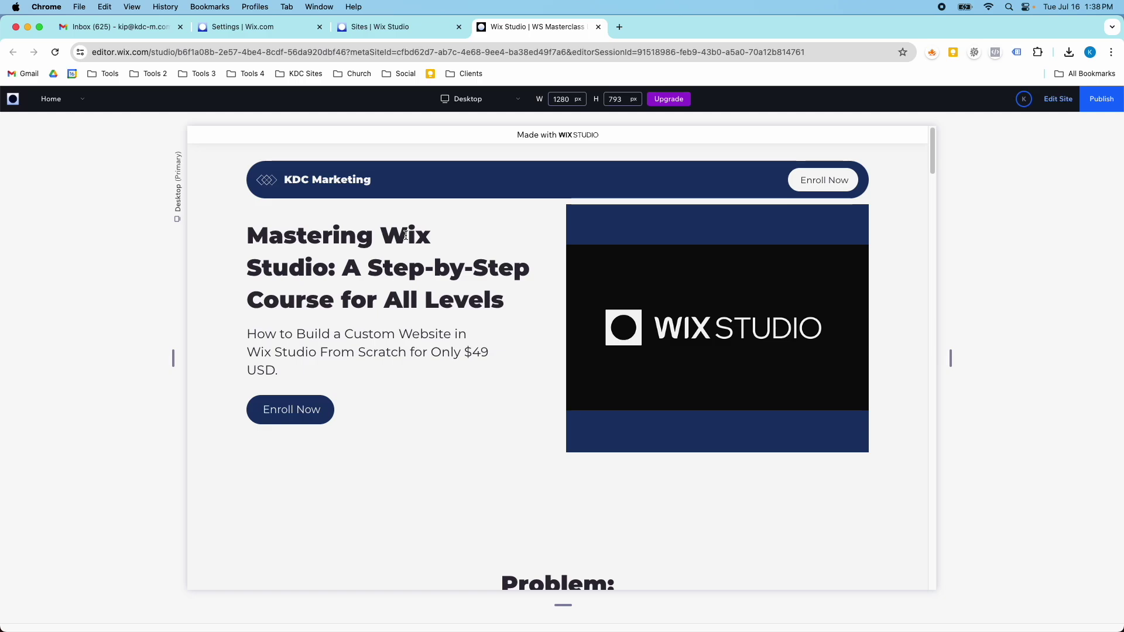
left_click(1047, 98)
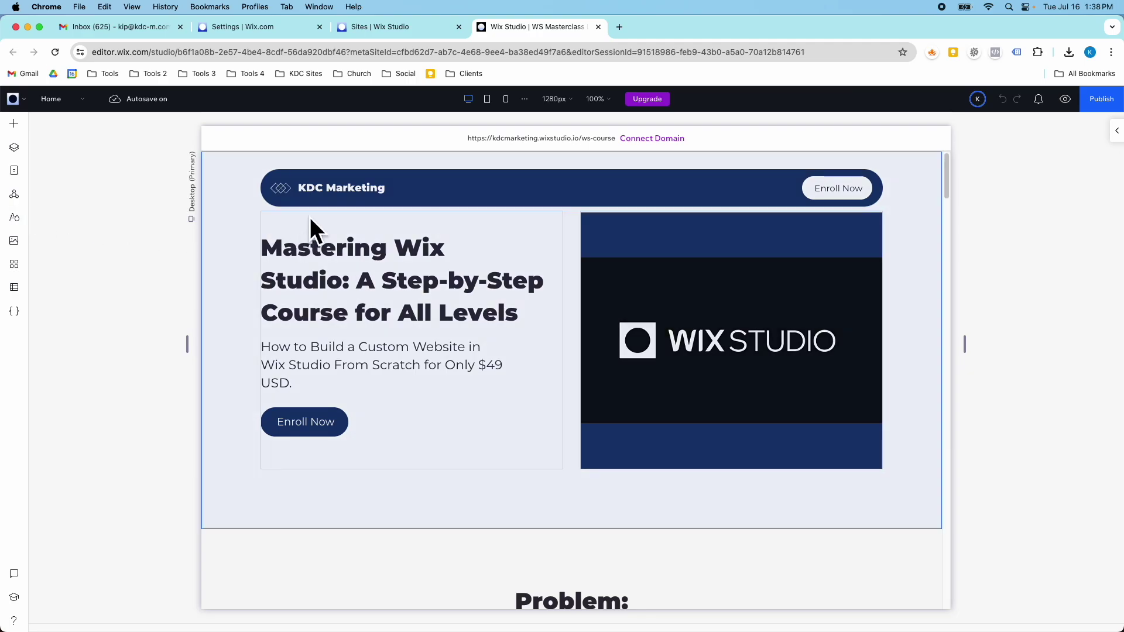
Check the Montserrat typography and the Colors palette in Site Styles, then go back to Site History.
left_click(15, 219)
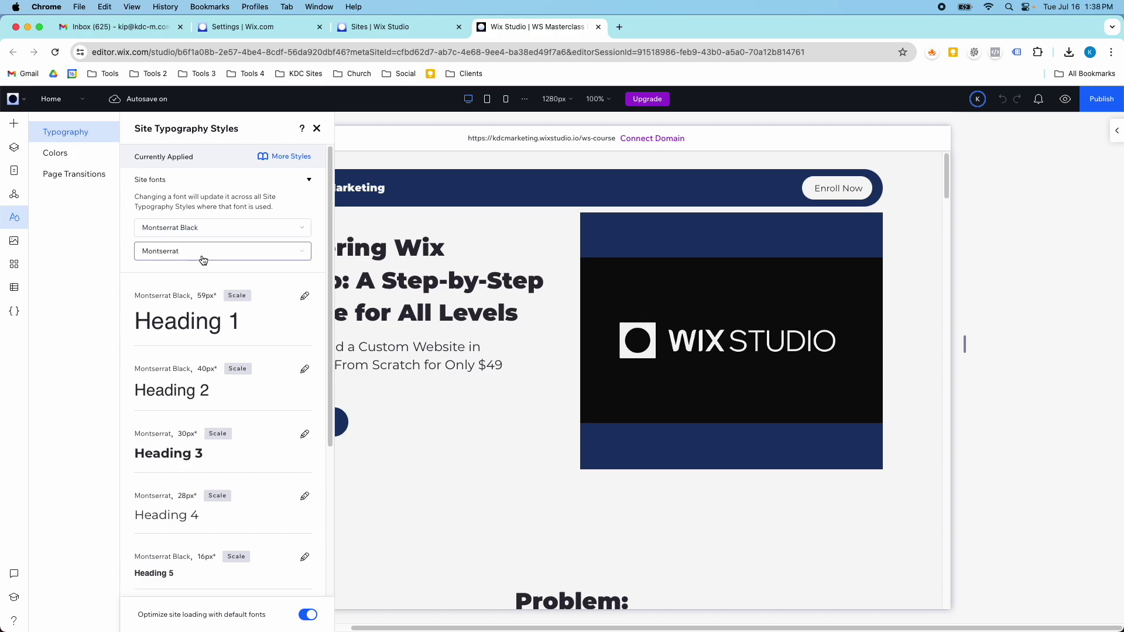
scroll(231, 319, "down", 1)
scroll(230, 316, "up", 1)
left_click(78, 153)
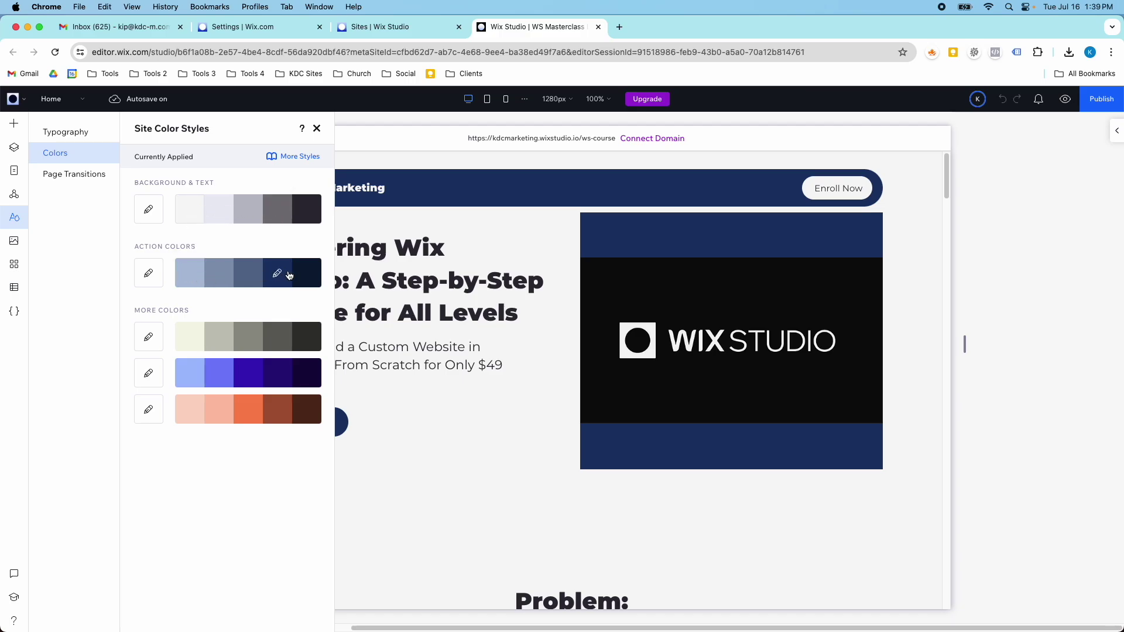
left_click(261, 29)
Scroll through the Jul 03, 2024, 9:54 PM revision preview, then return to the landing page editor.
scroll(366, 328, "down", 10)
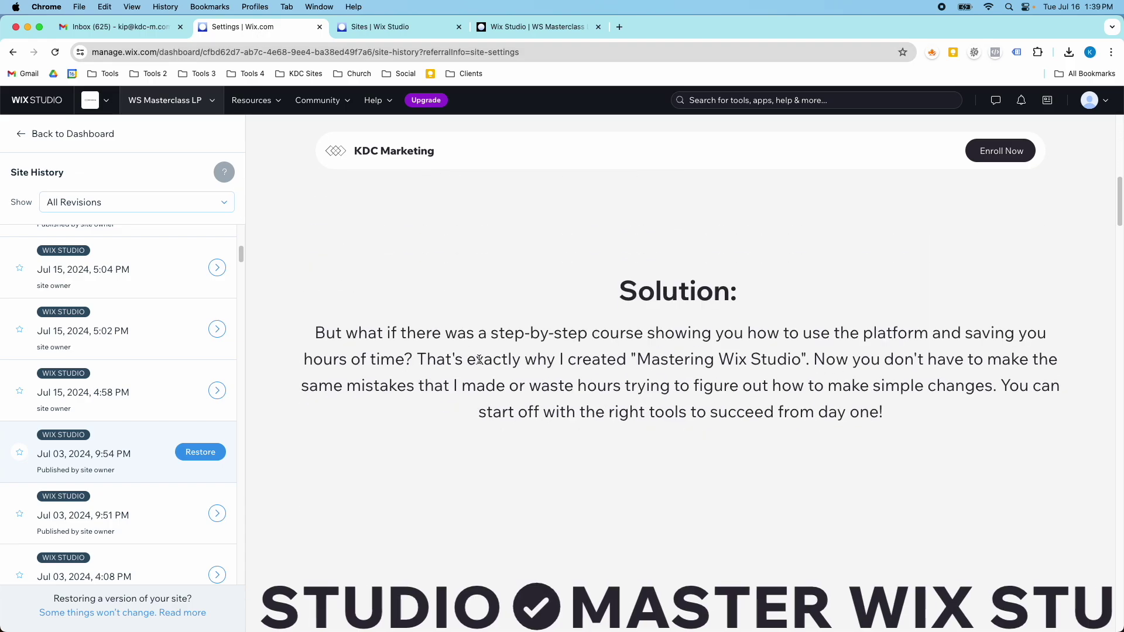
scroll(561, 535, "down", 6)
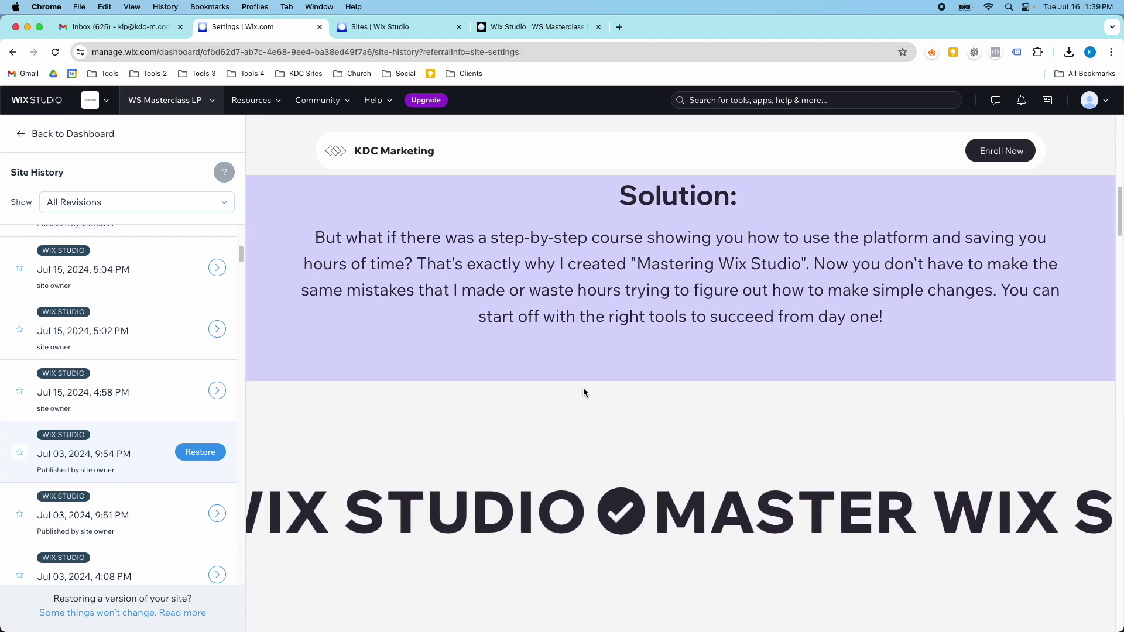
scroll(575, 420, "down", 15)
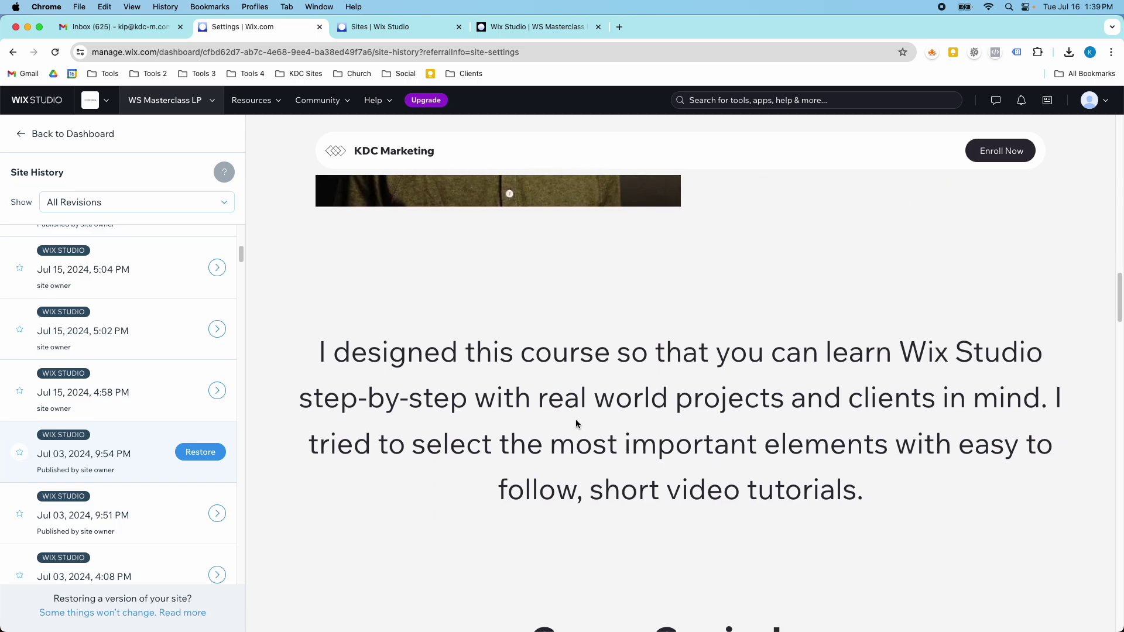
scroll(572, 420, "down", 20)
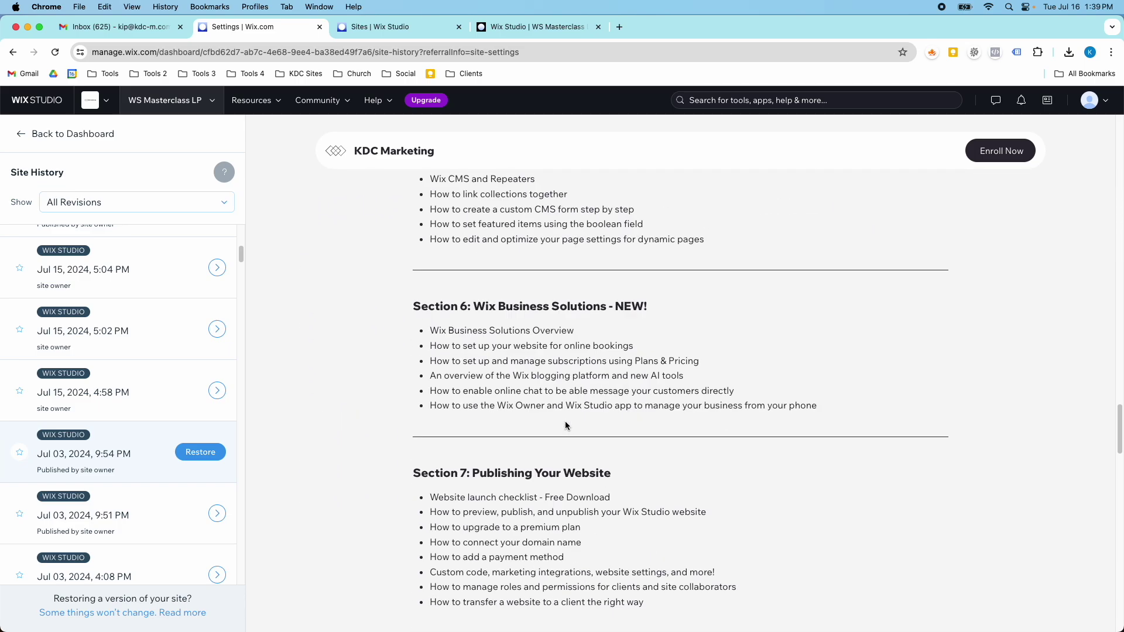
scroll(561, 431, "down", 15)
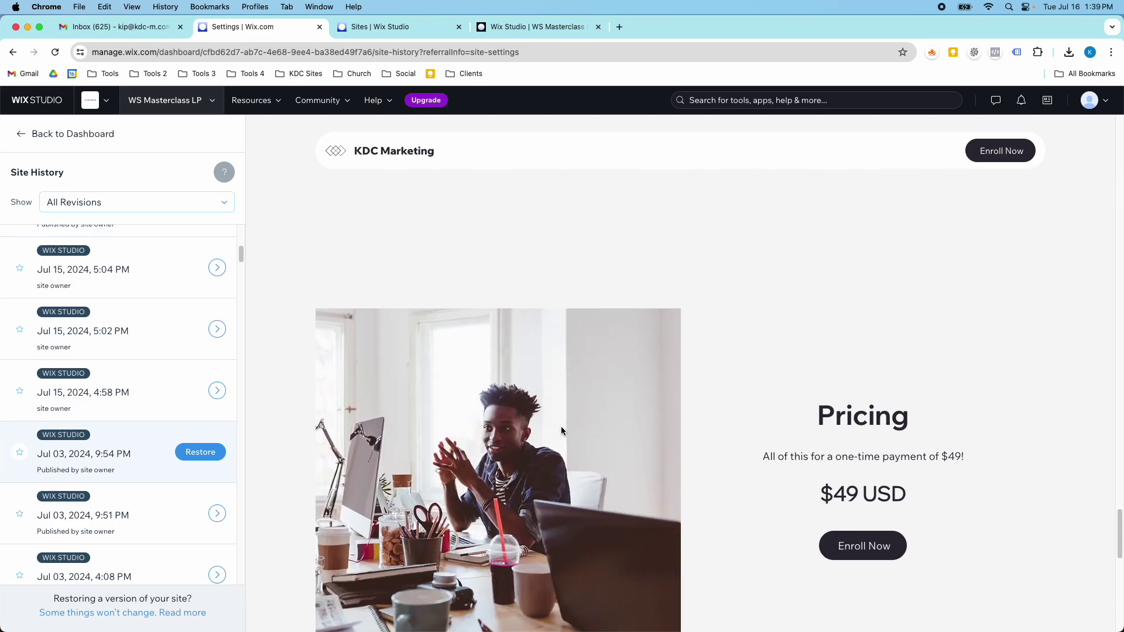
scroll(561, 431, "down", 2)
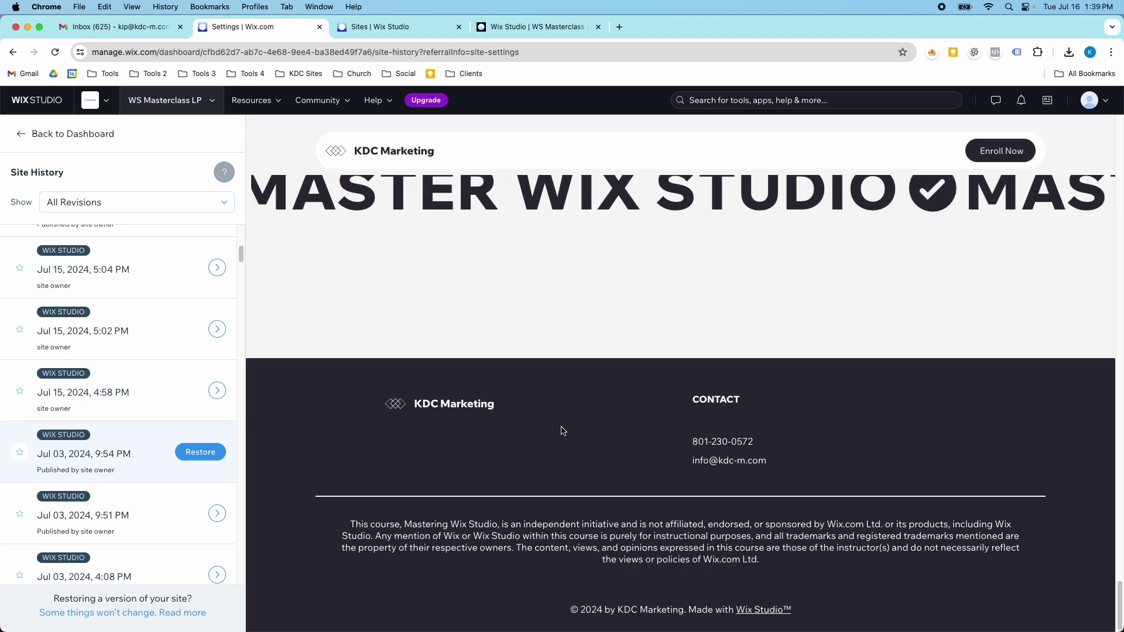
scroll(561, 431, "up", 4)
scroll(561, 430, "up", 18)
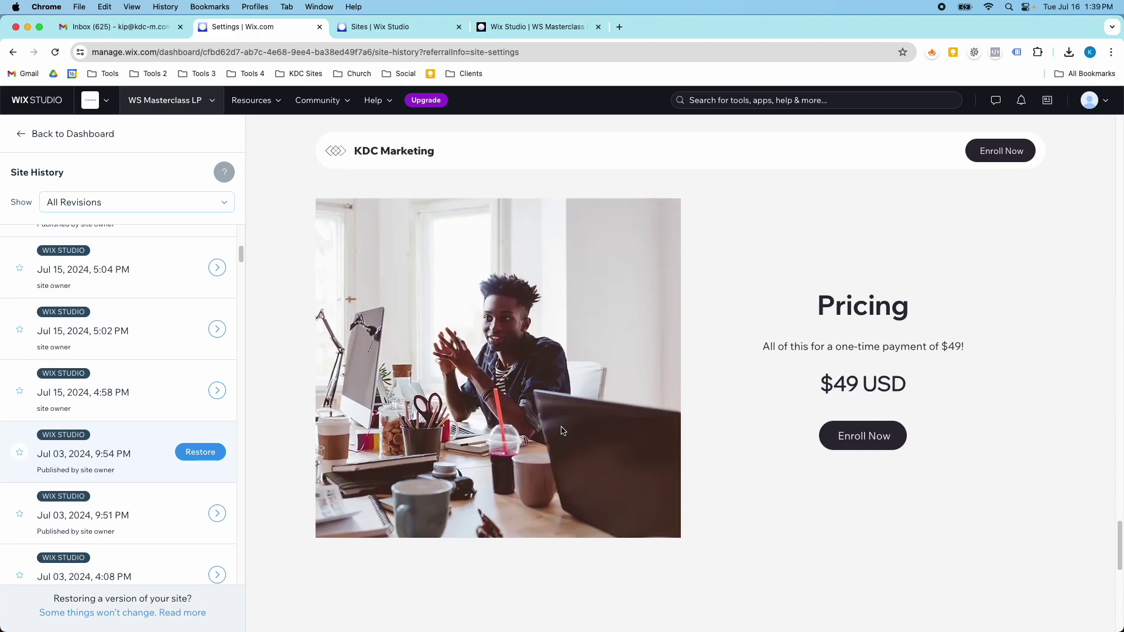
scroll(561, 431, "up", 20)
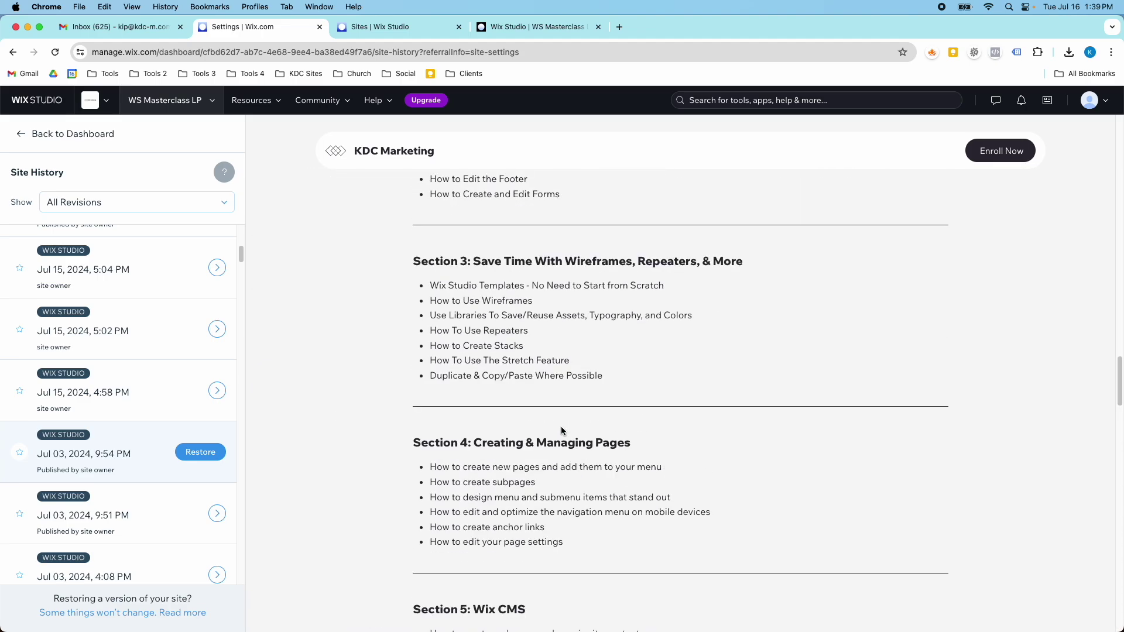
scroll(561, 431, "up", 15)
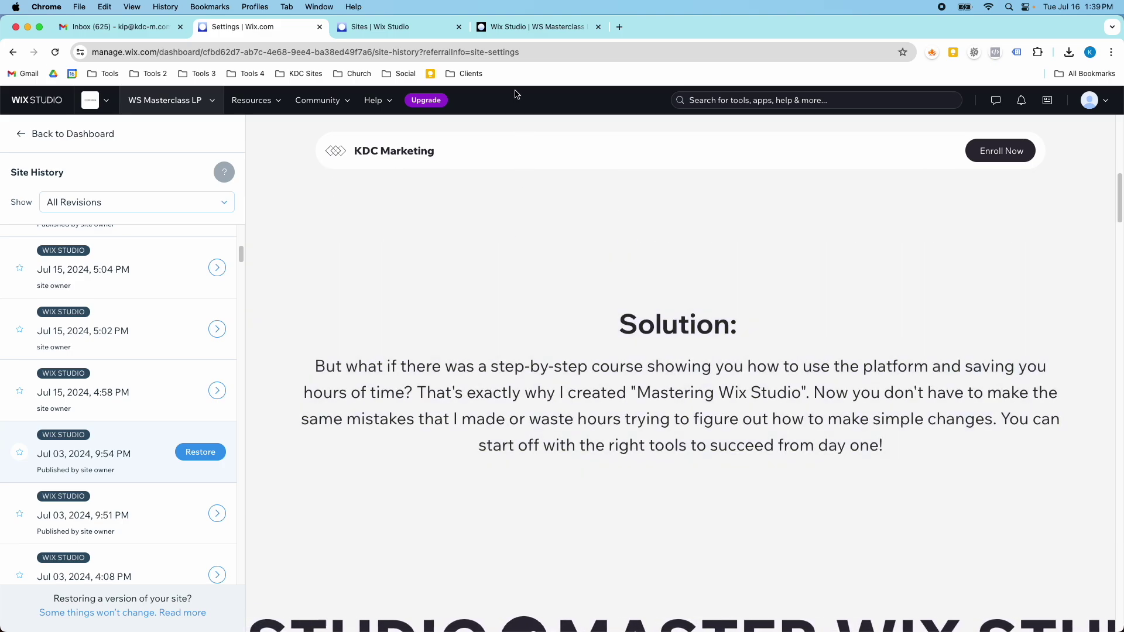
left_click(485, 31)
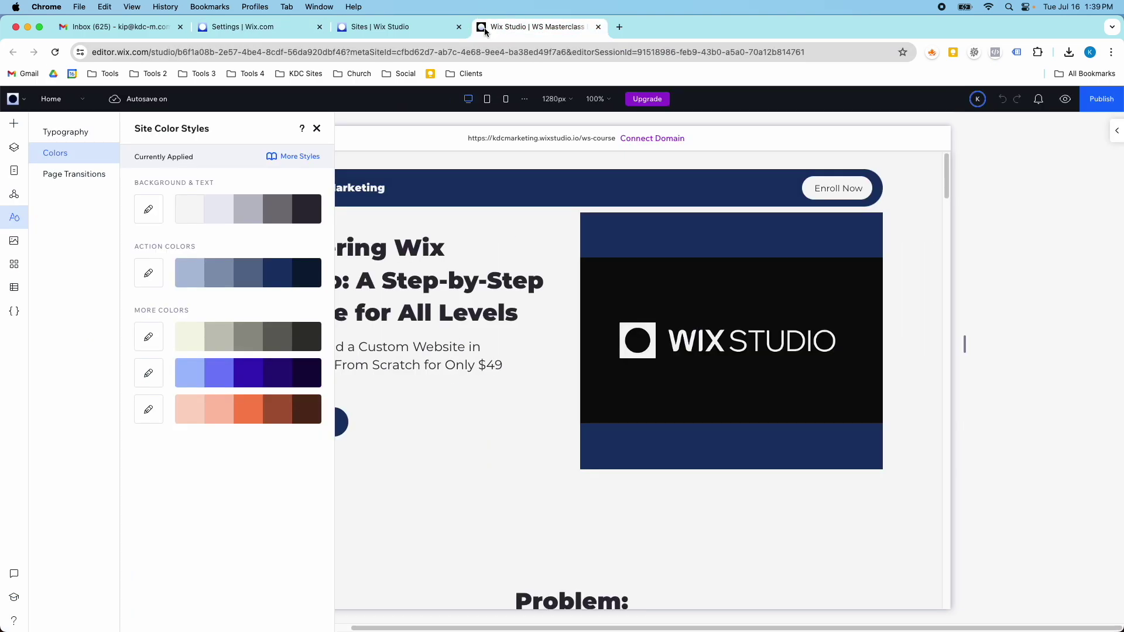
Close Site Color Styles and scroll the live navy course page past the $49 pricing to the footer.
left_click(316, 128)
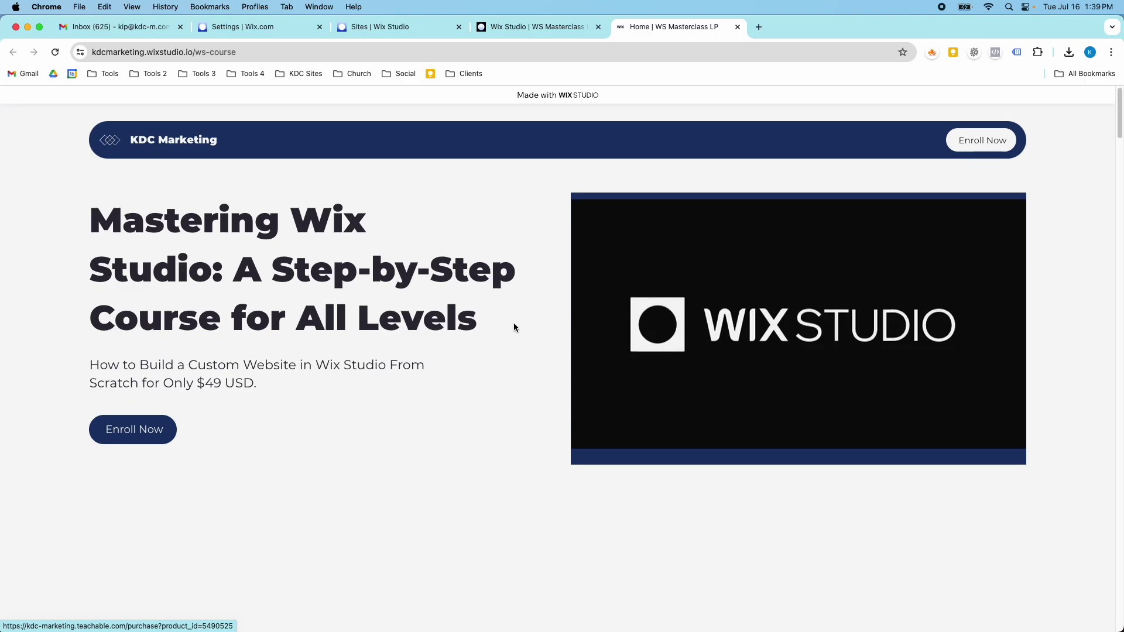
scroll(416, 326, "down", 10)
scroll(419, 331, "down", 9)
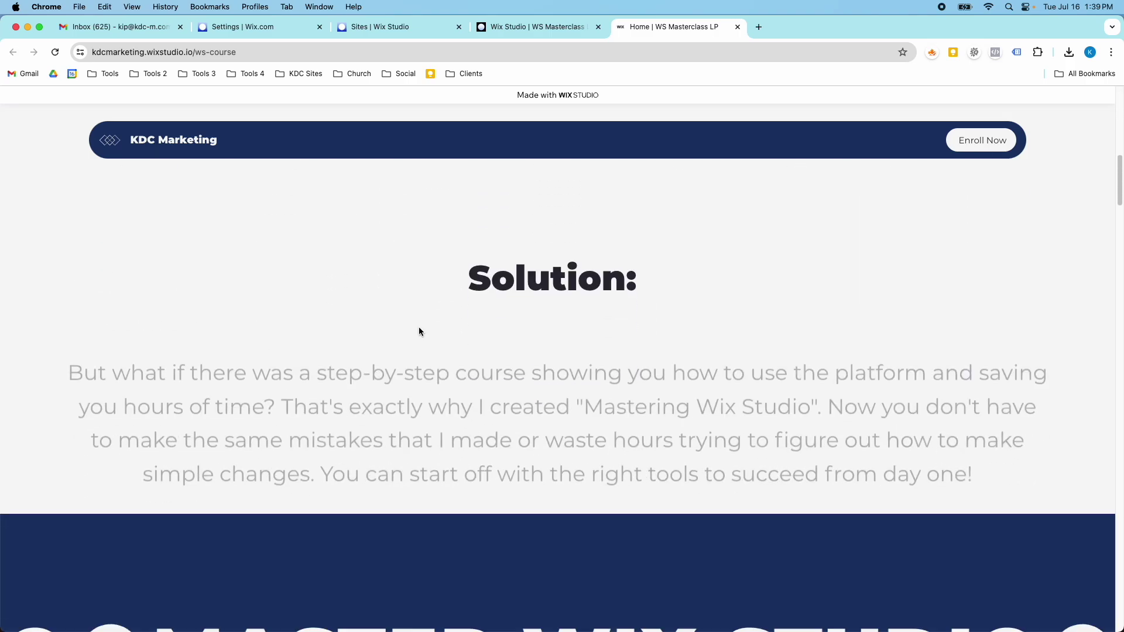
scroll(419, 331, "down", 7)
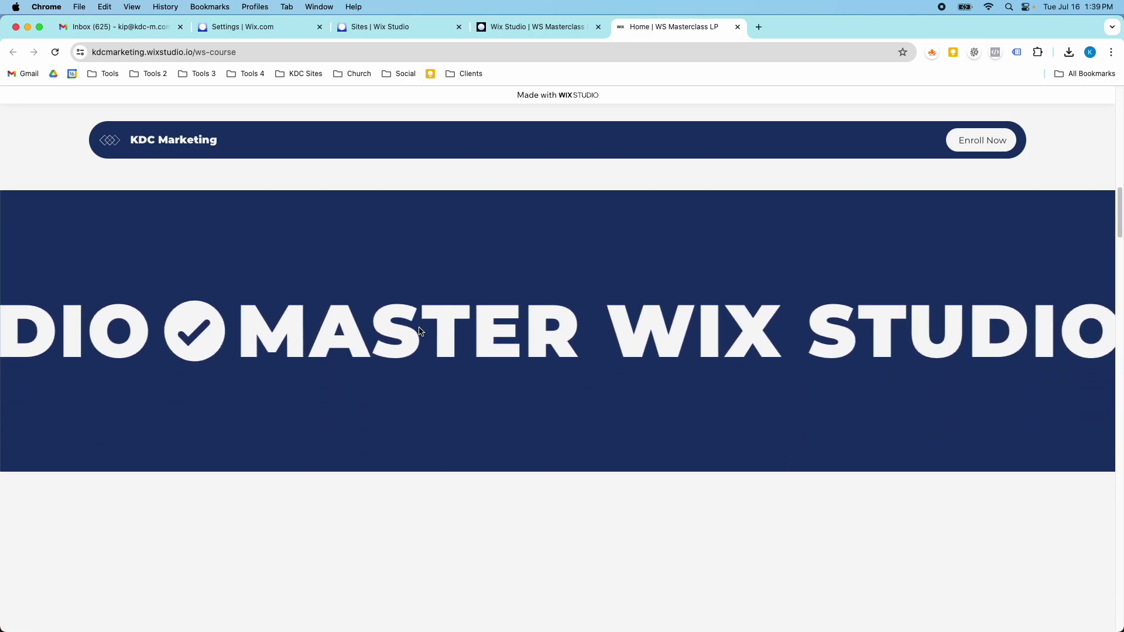
scroll(420, 331, "down", 3)
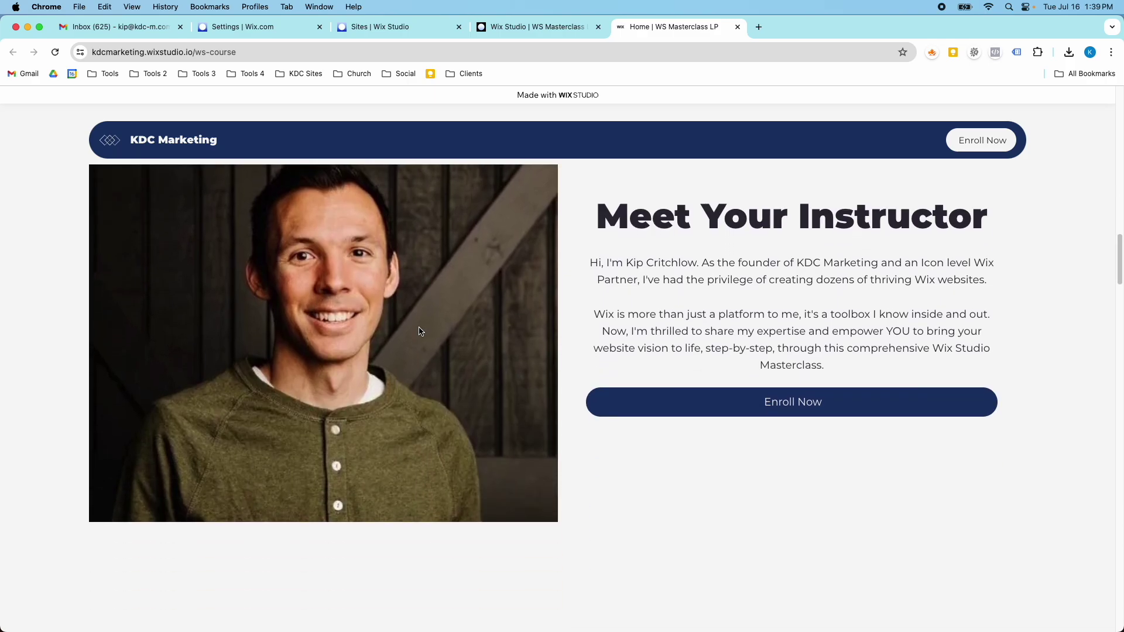
scroll(419, 331, "down", 1)
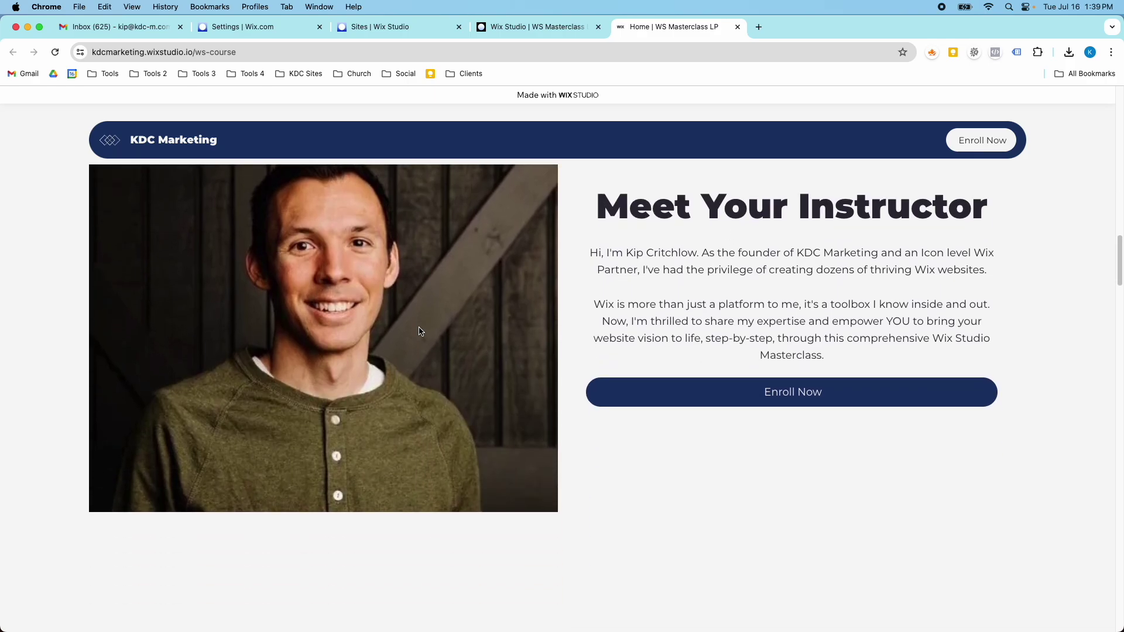
scroll(438, 360, "down", 14)
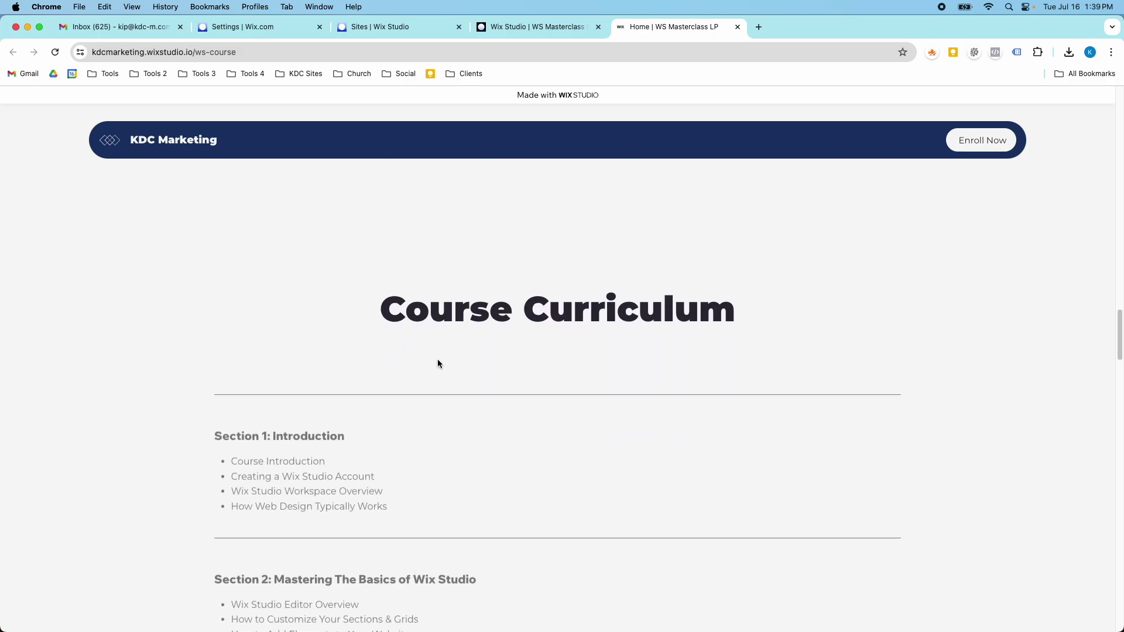
scroll(438, 363, "down", 4)
scroll(438, 360, "down", 6)
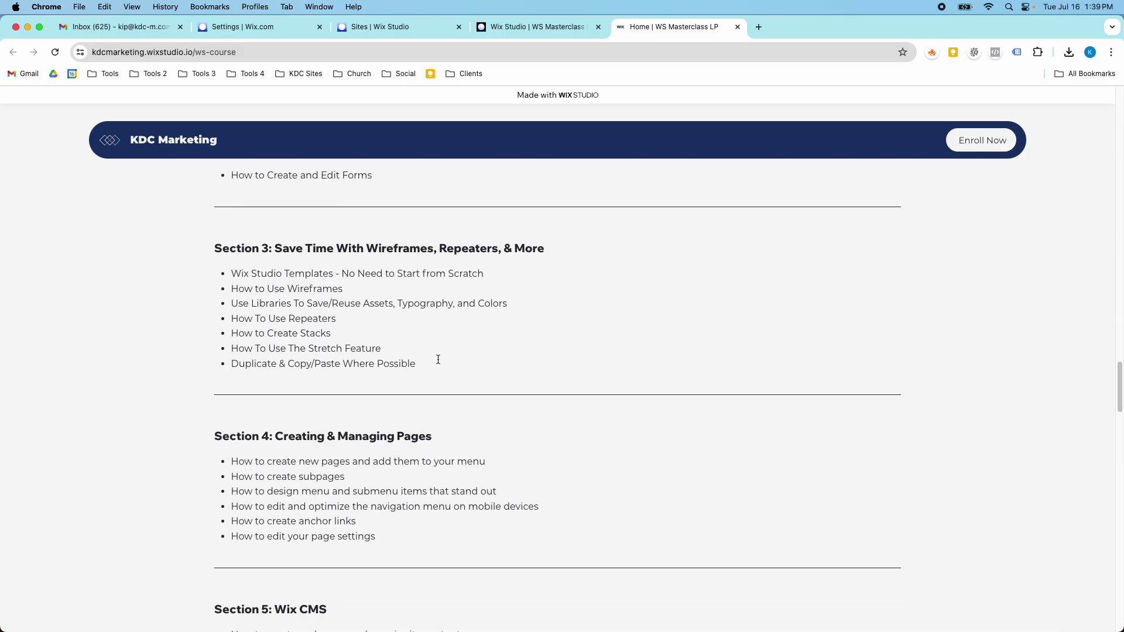
scroll(438, 359, "down", 8)
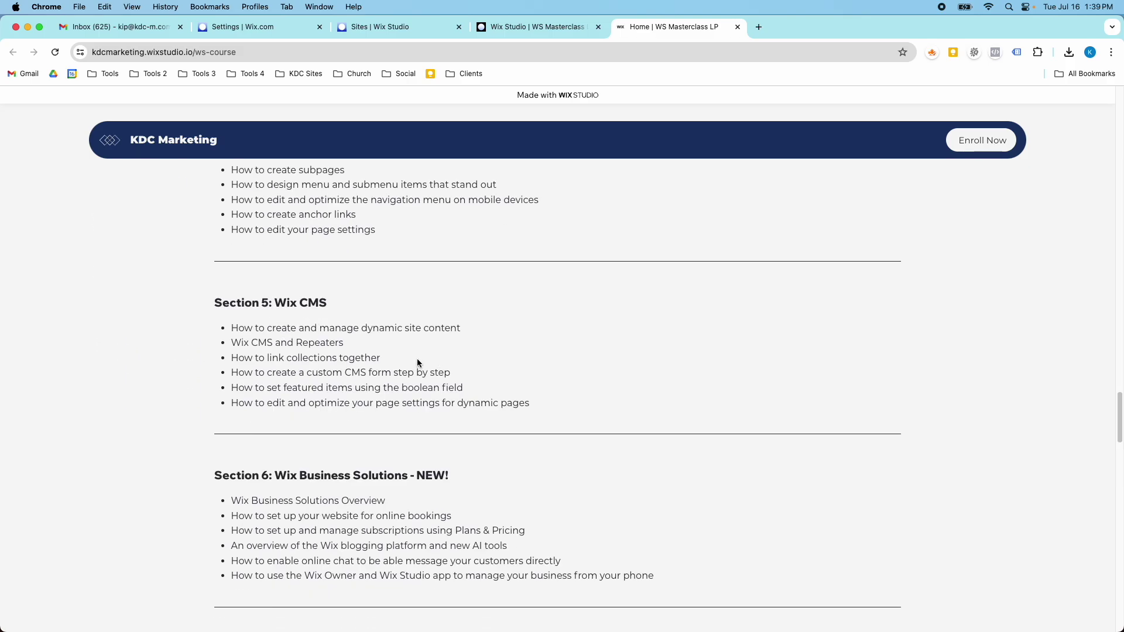
scroll(416, 362, "down", 5)
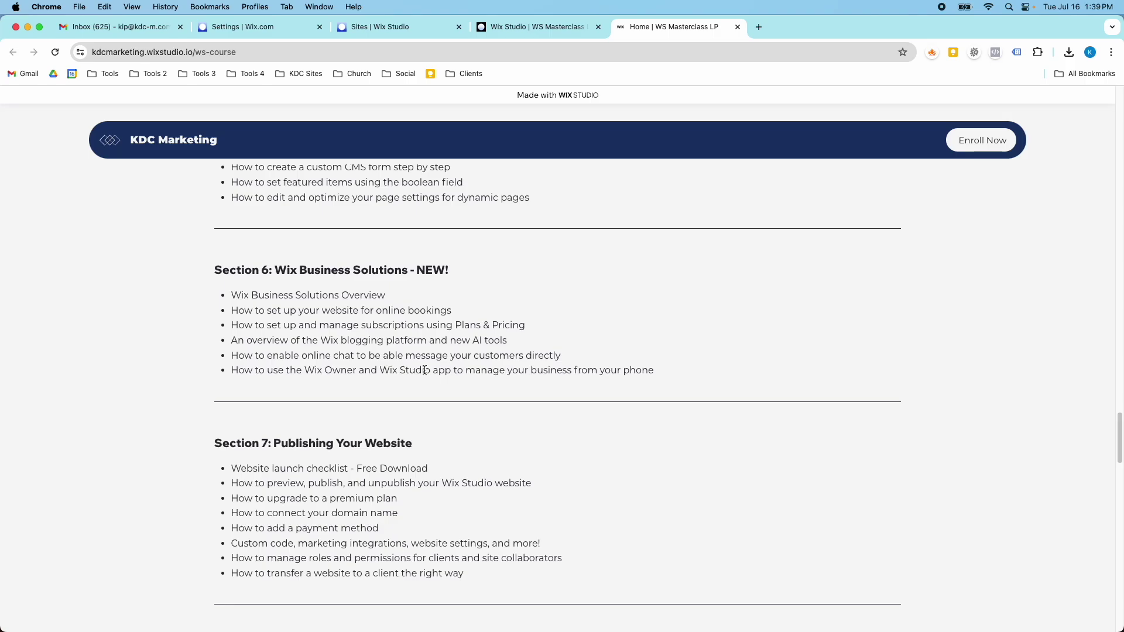
scroll(433, 381, "down", 3)
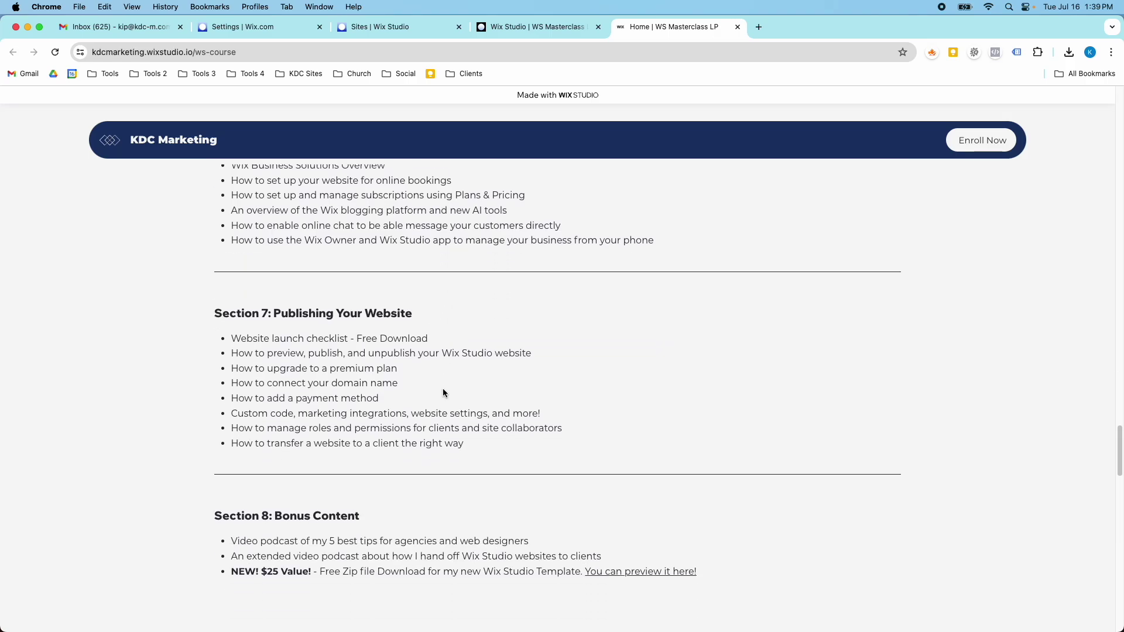
scroll(444, 398, "down", 10)
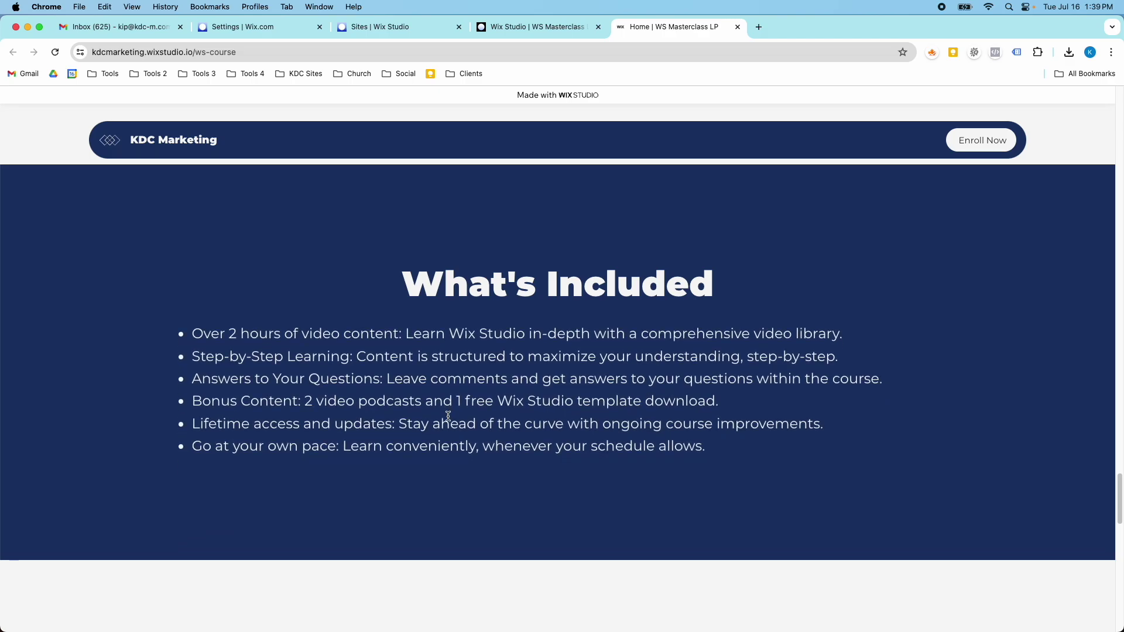
scroll(433, 424, "down", 8)
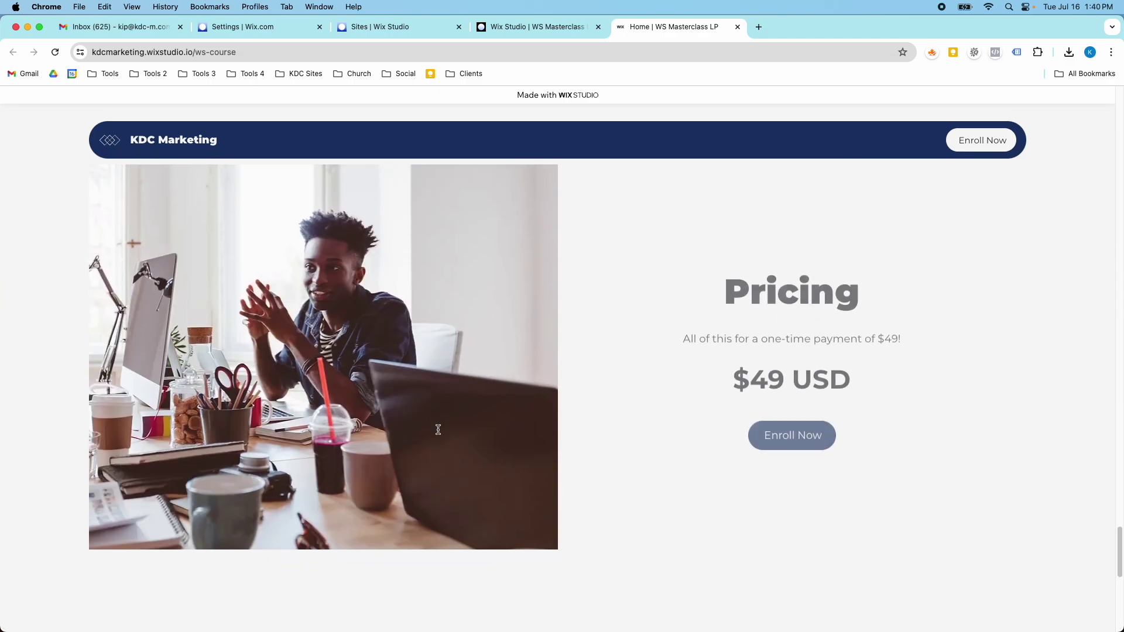
scroll(438, 434, "down", 3)
scroll(438, 433, "down", 6)
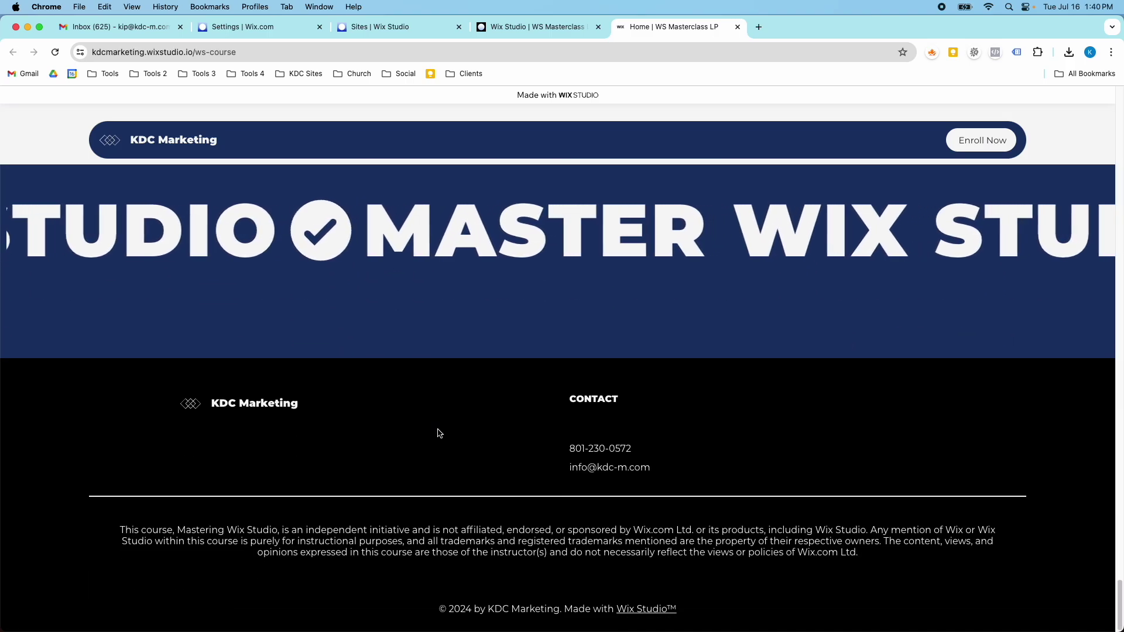
Back in Site History, preview and scroll through the May 13, 2024, 3:16 PM revision.
left_click(230, 31)
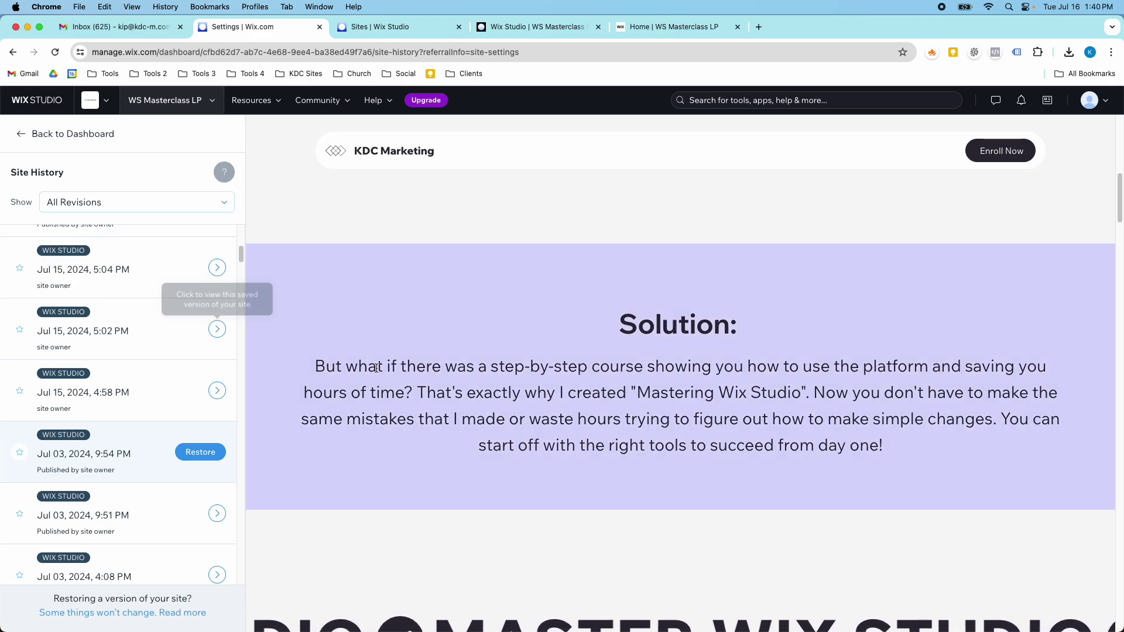
scroll(394, 371, "down", 4)
scroll(155, 381, "down", 12)
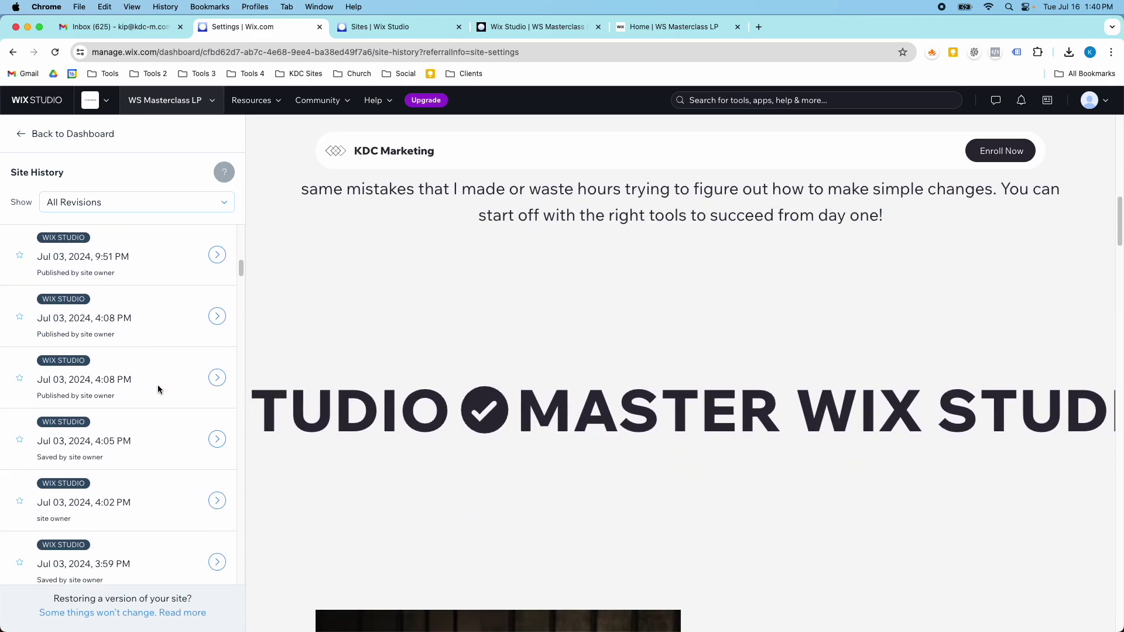
scroll(160, 386, "down", 5)
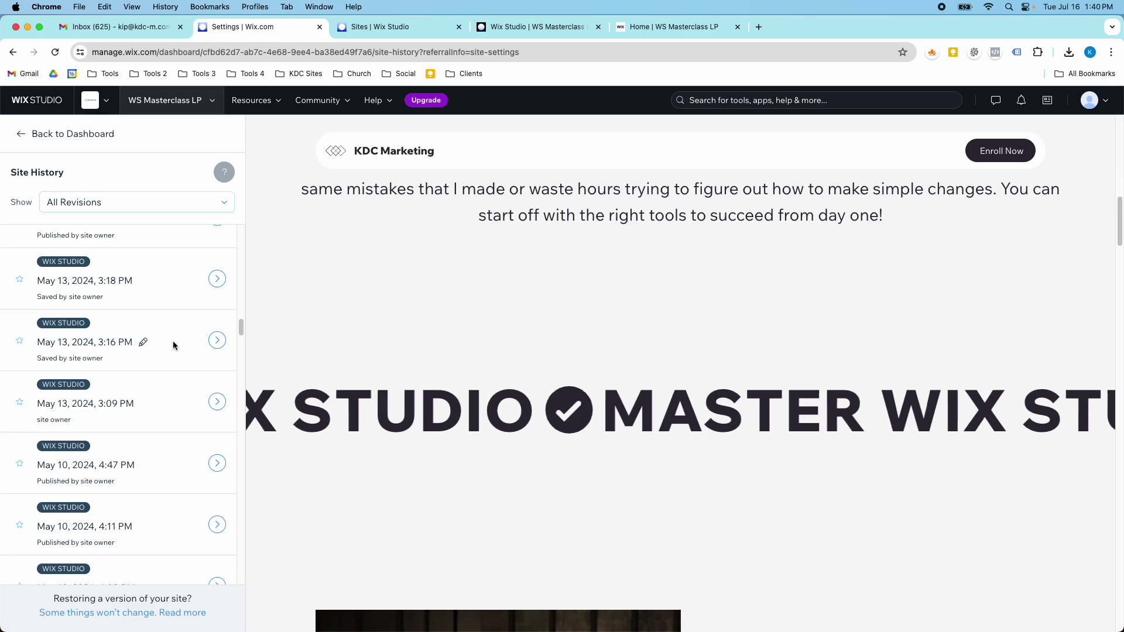
left_click(216, 341)
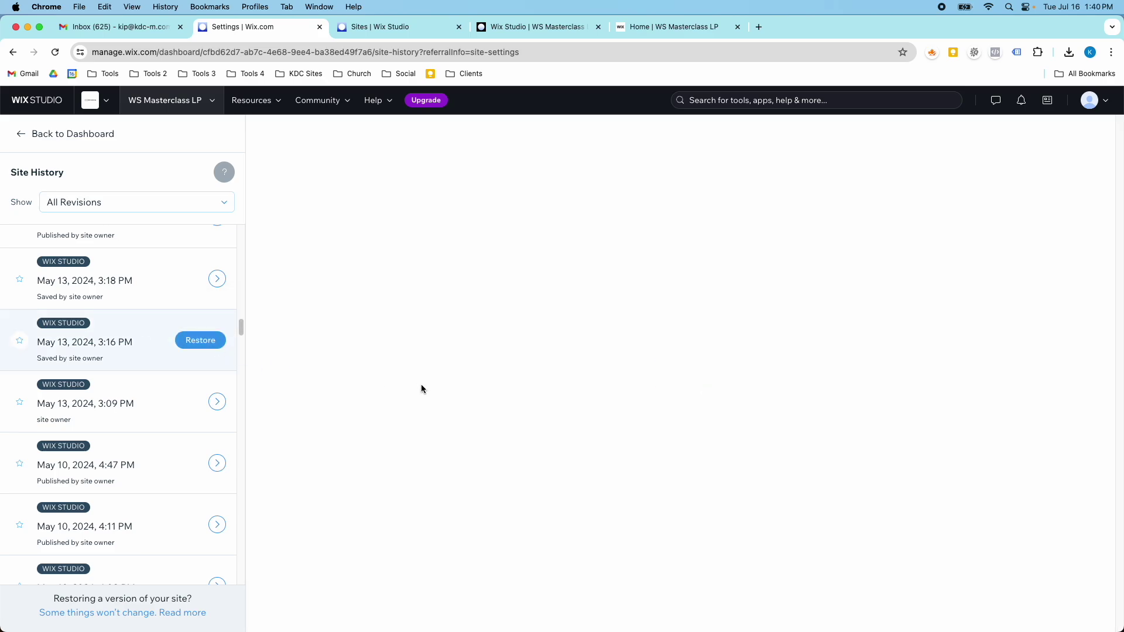
scroll(421, 389, "down", 6)
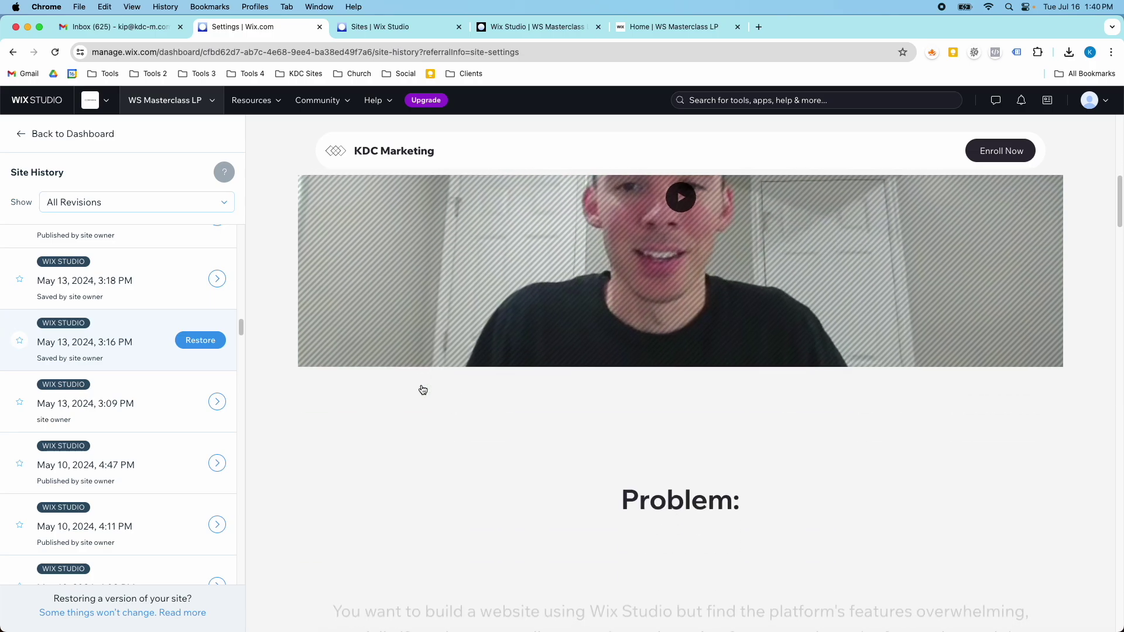
scroll(531, 356, "up", 4)
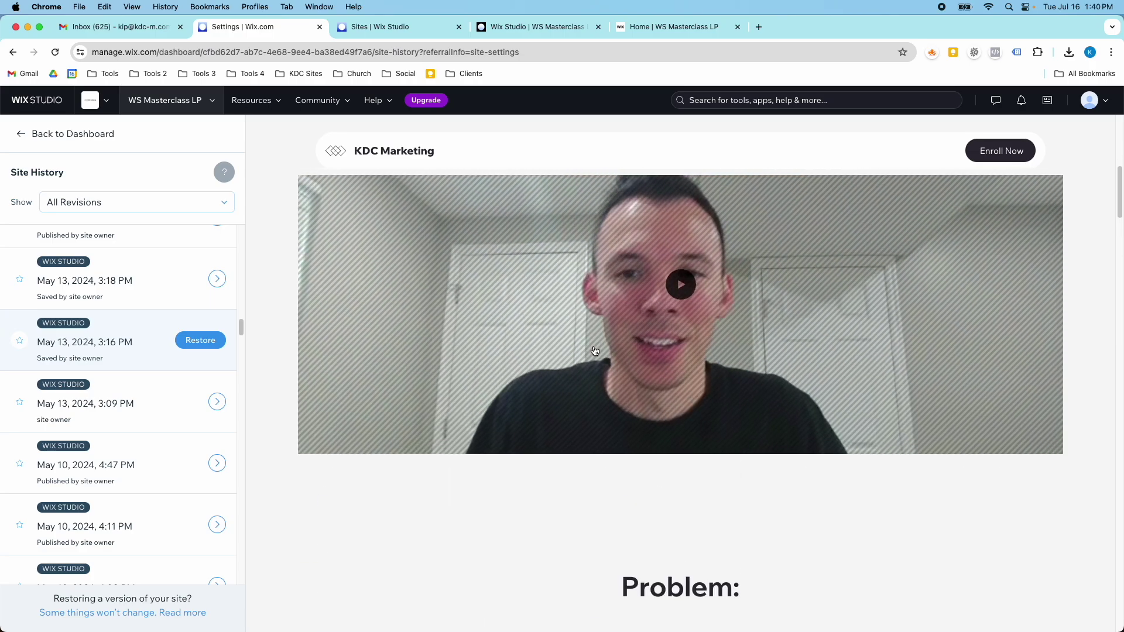
scroll(582, 356, "down", 10)
scroll(581, 362, "down", 8)
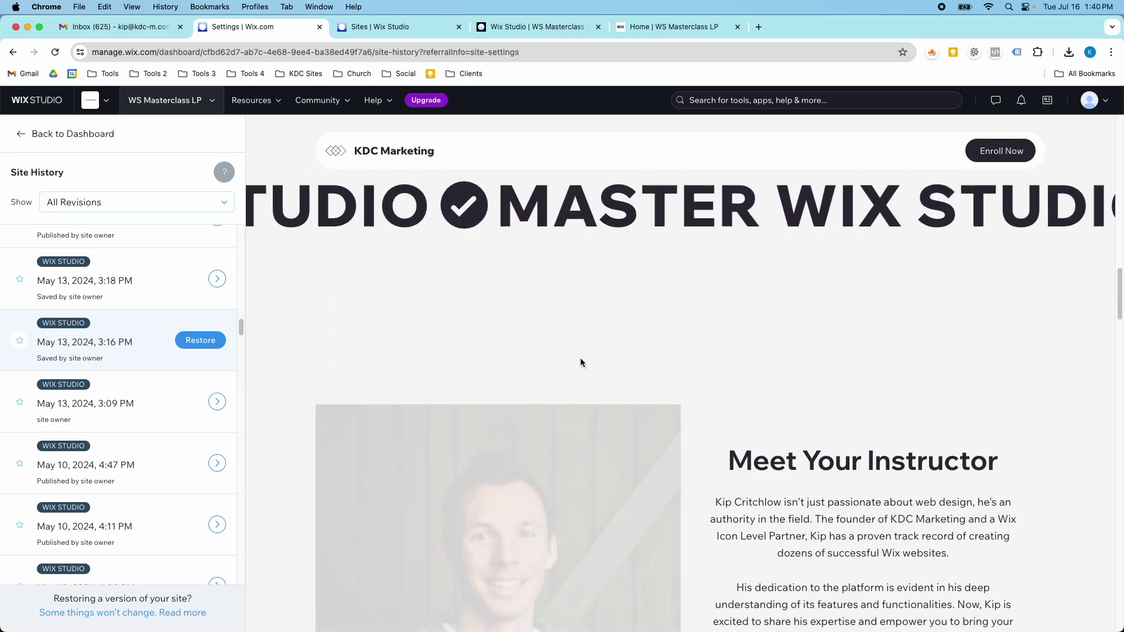
scroll(138, 404, "down", 5)
scroll(137, 414, "down", 15)
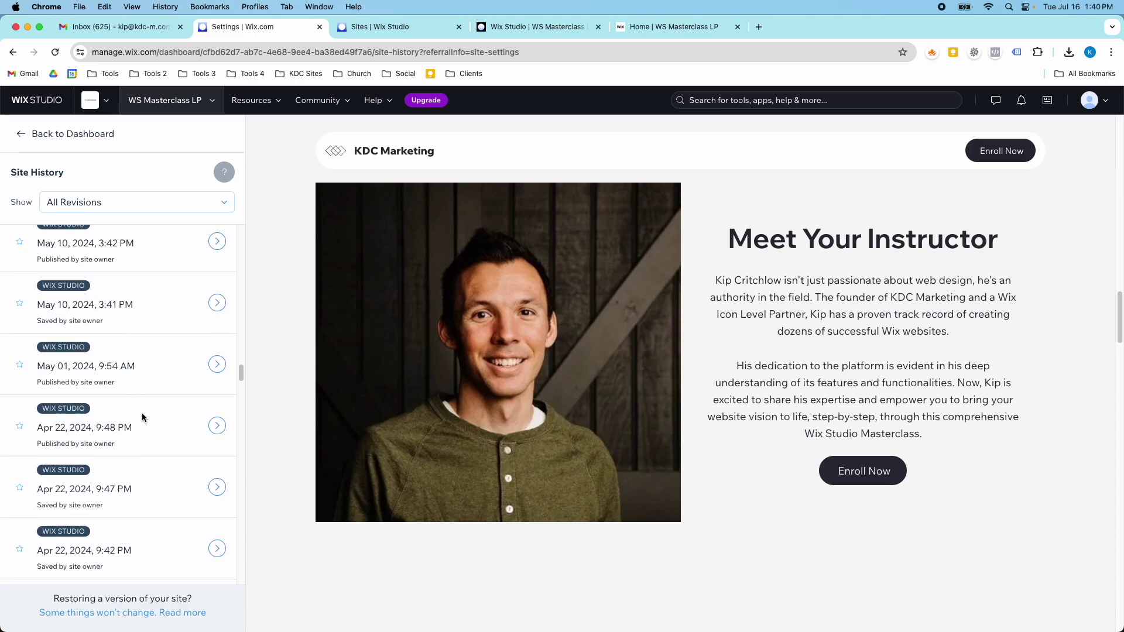
Preview and scroll through the Apr 04, 2024, 3:41 PM revision.
left_click(218, 413)
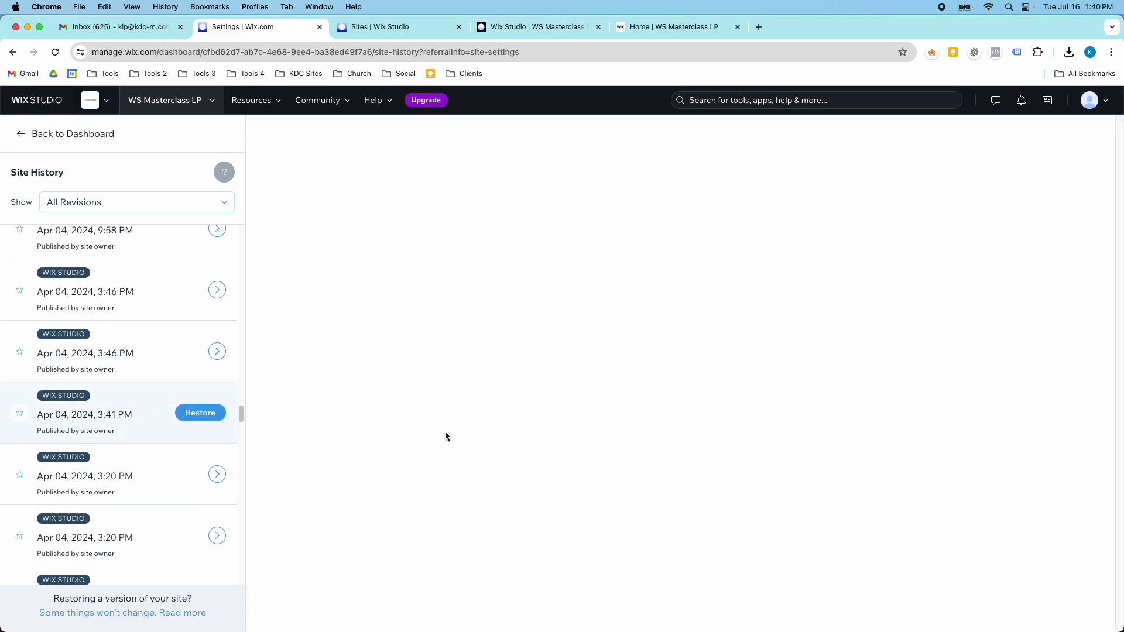
scroll(445, 437, "down", 8)
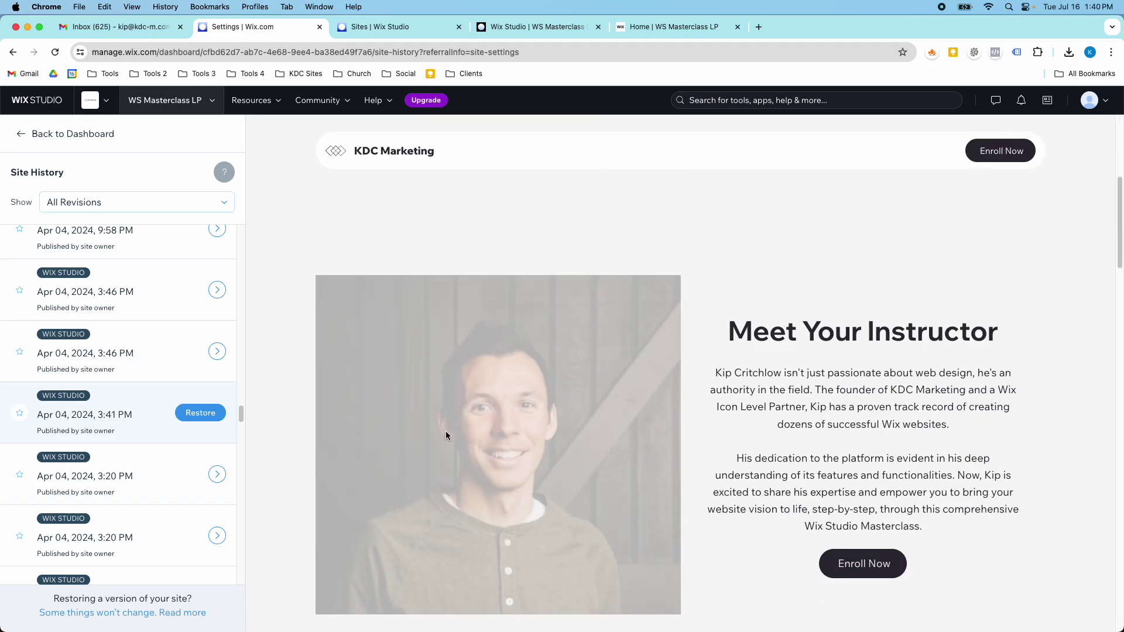
scroll(445, 431, "down", 5)
scroll(106, 466, "down", 10)
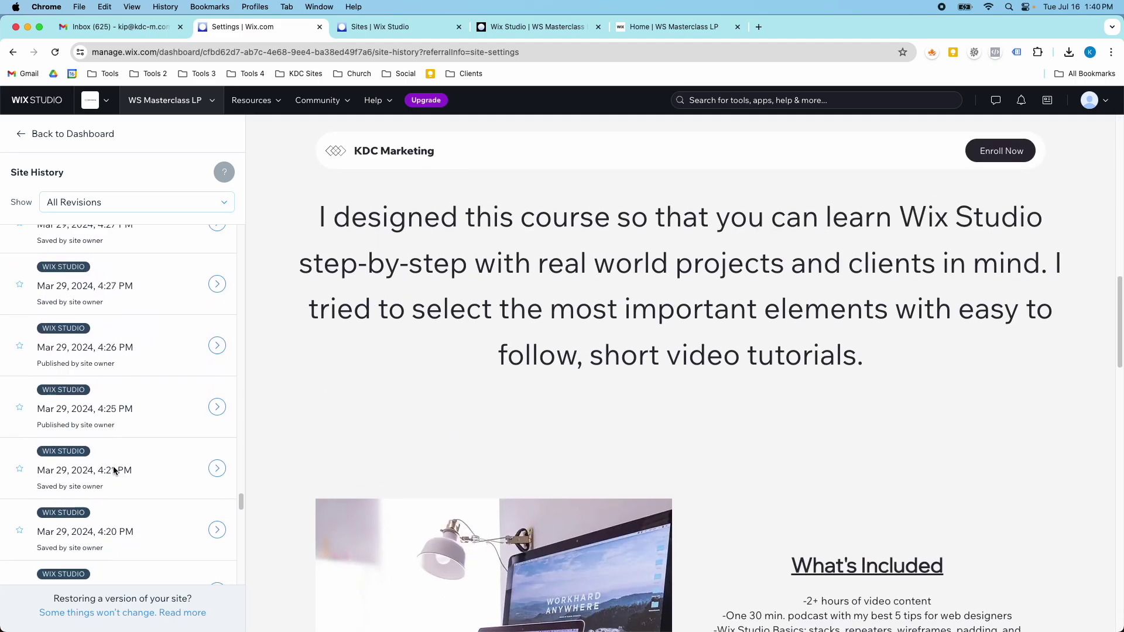
scroll(114, 466, "down", 15)
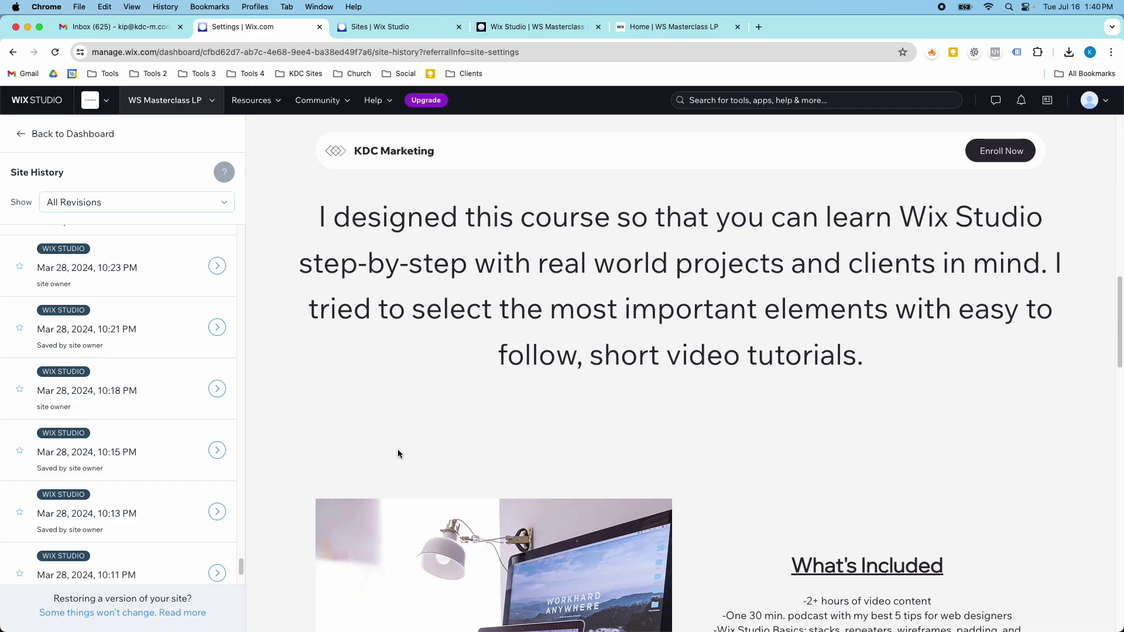
scroll(398, 452, "down", 20)
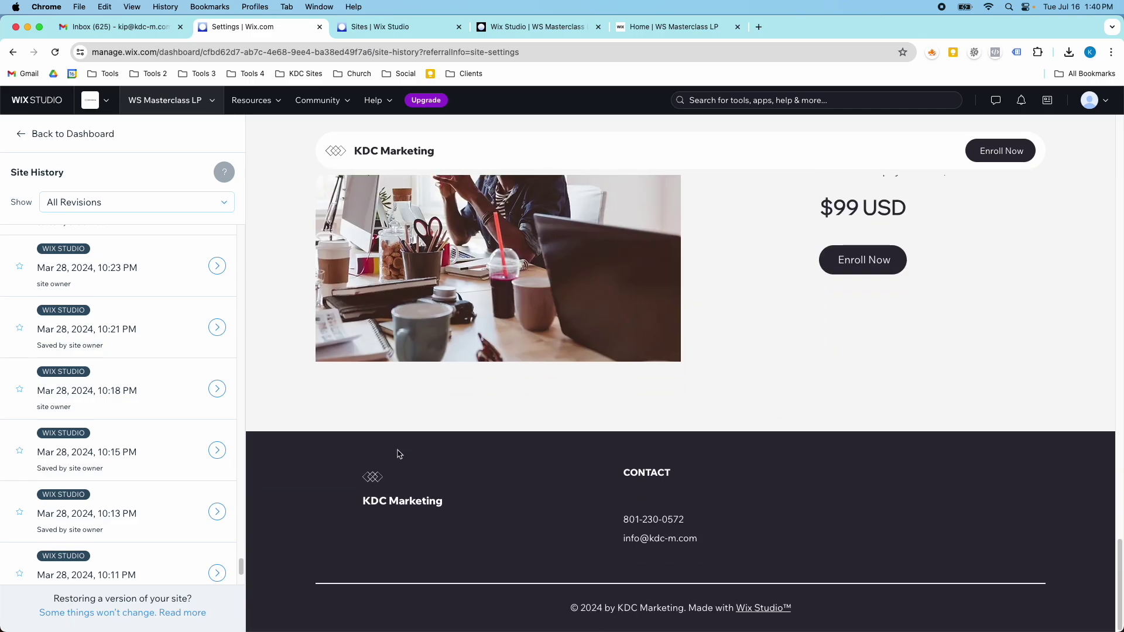
scroll(397, 449, "up", 10)
scroll(191, 402, "up", 2)
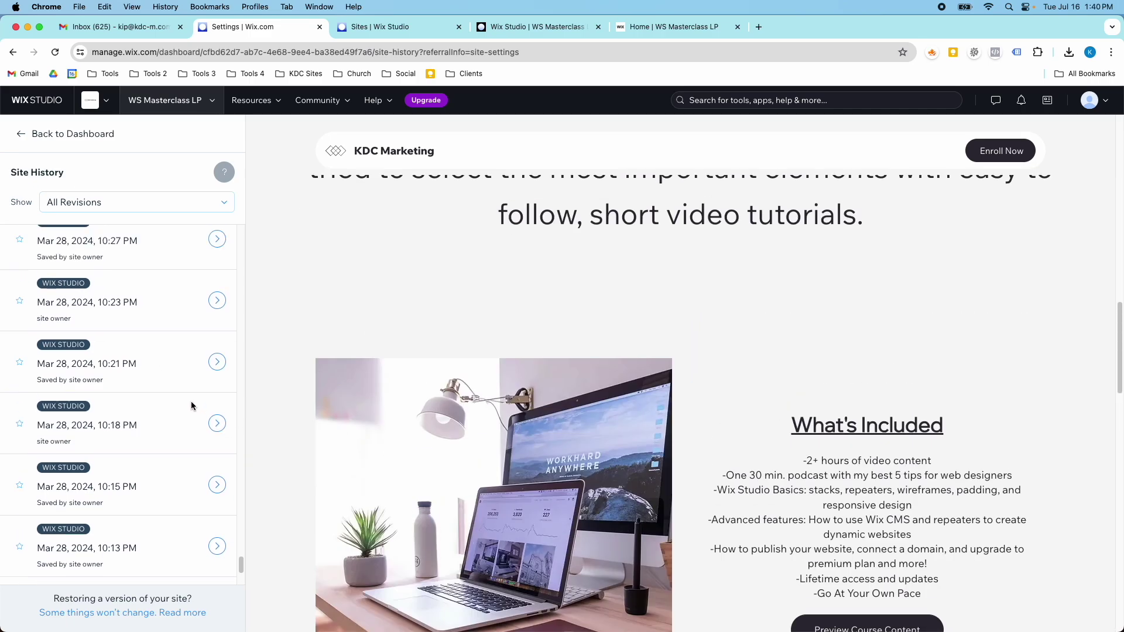
scroll(191, 402, "down", 3)
Preview the Mar 28, 2024, 10:08 PM revision and scroll its numbered services sections.
left_click(212, 497)
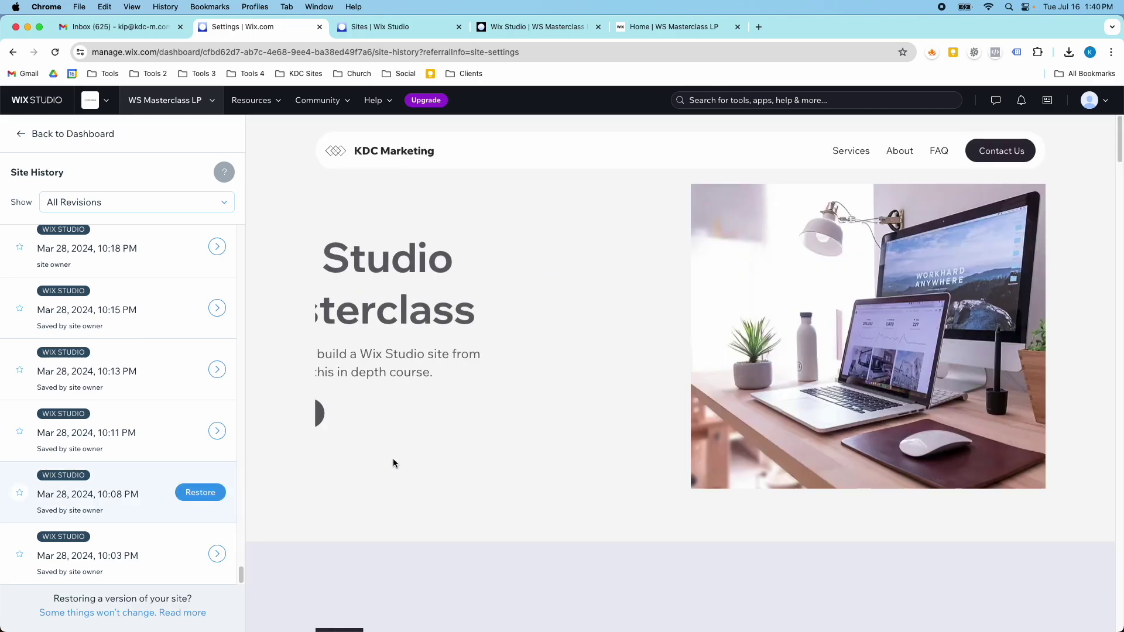
scroll(393, 463, "down", 10)
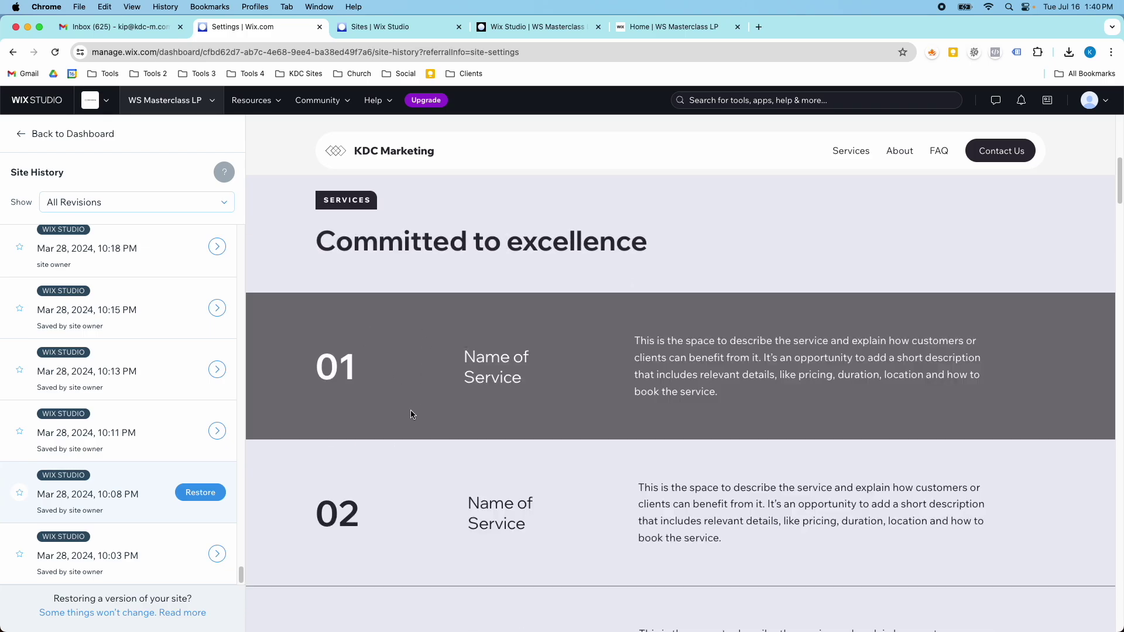
scroll(387, 409, "down", 7)
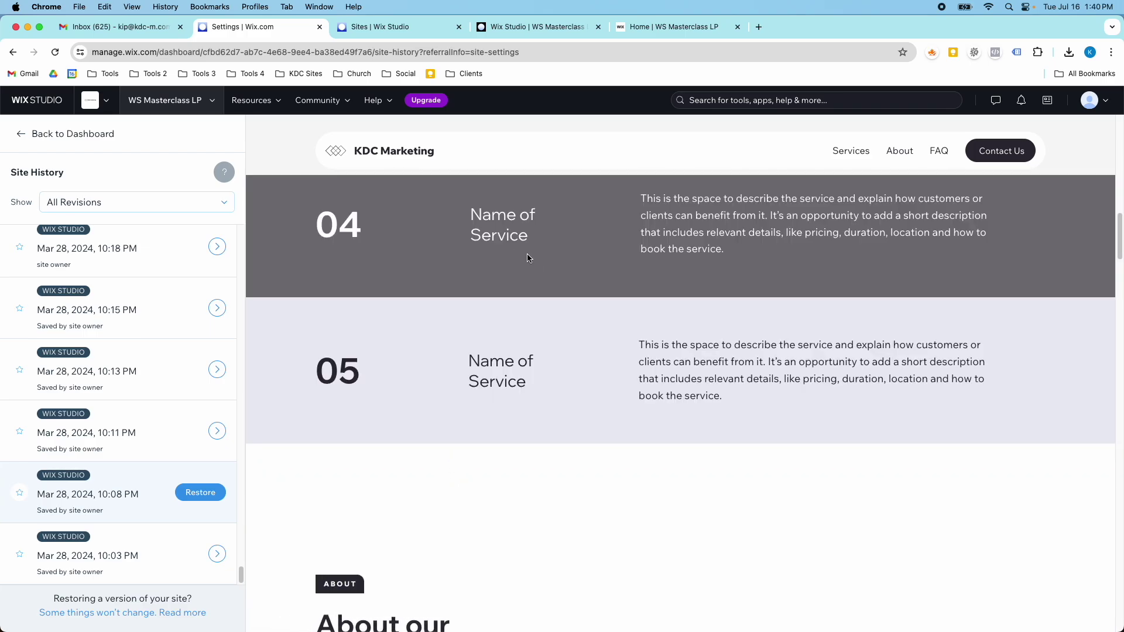
scroll(661, 356, "down", 6)
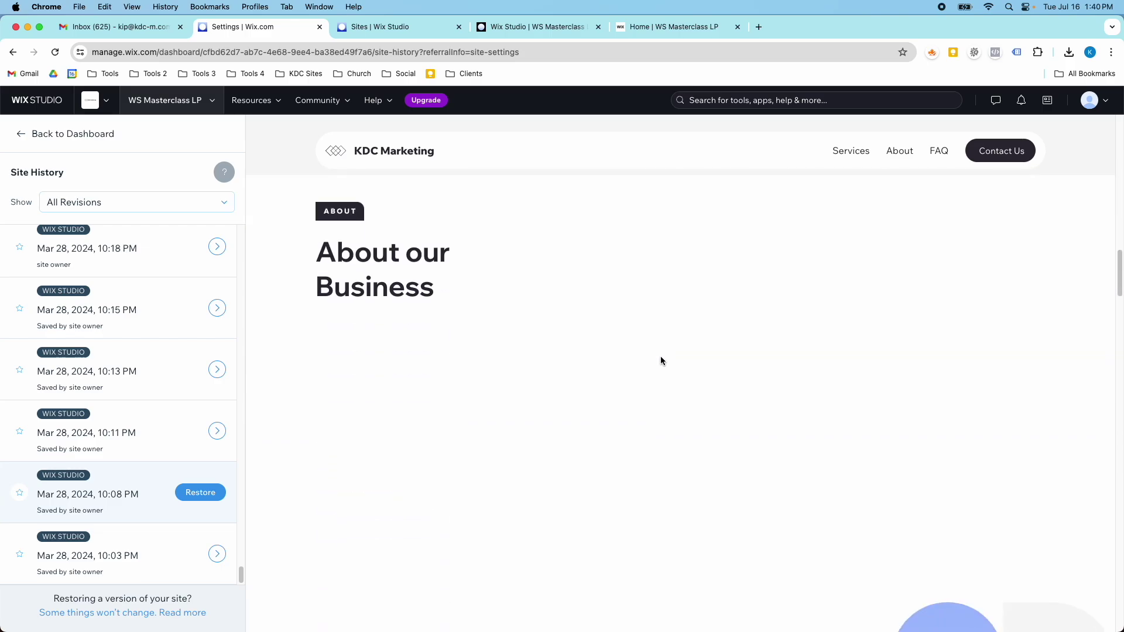
scroll(661, 356, "up", 3)
scroll(660, 358, "up", 8)
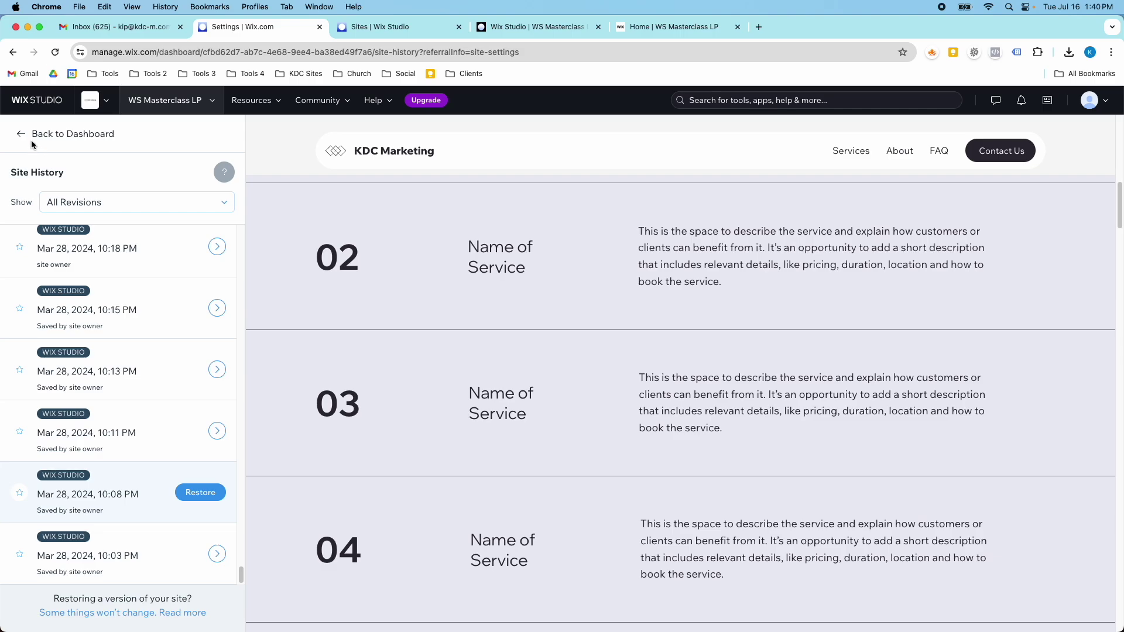
Return to the dashboard and look over Settings > Website Settings.
left_click(21, 133)
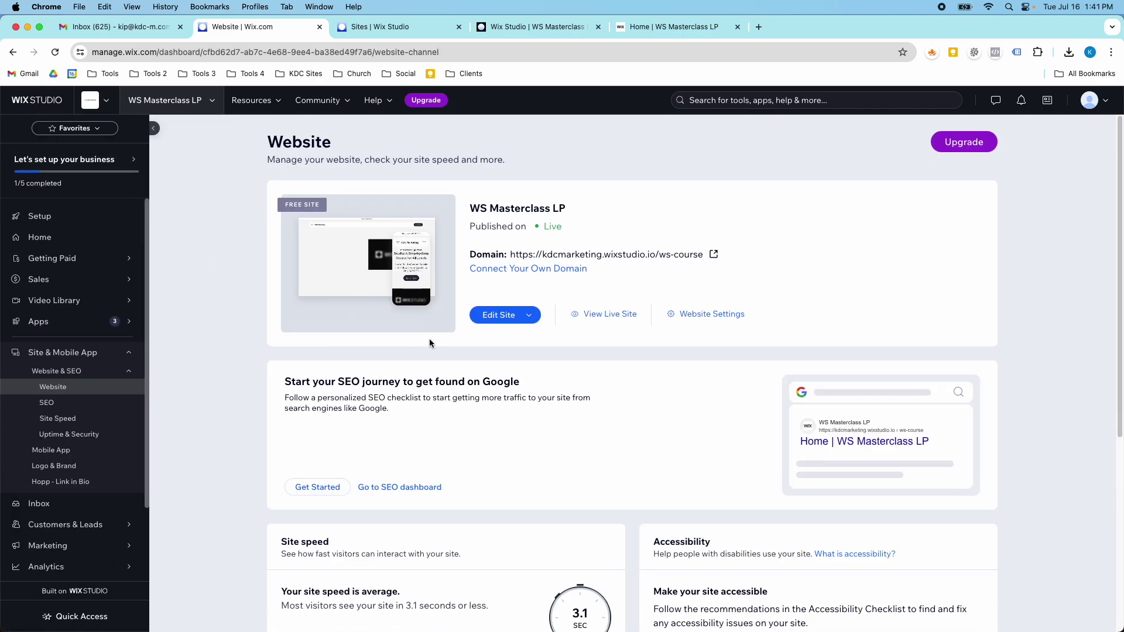
scroll(430, 339, "down", 5)
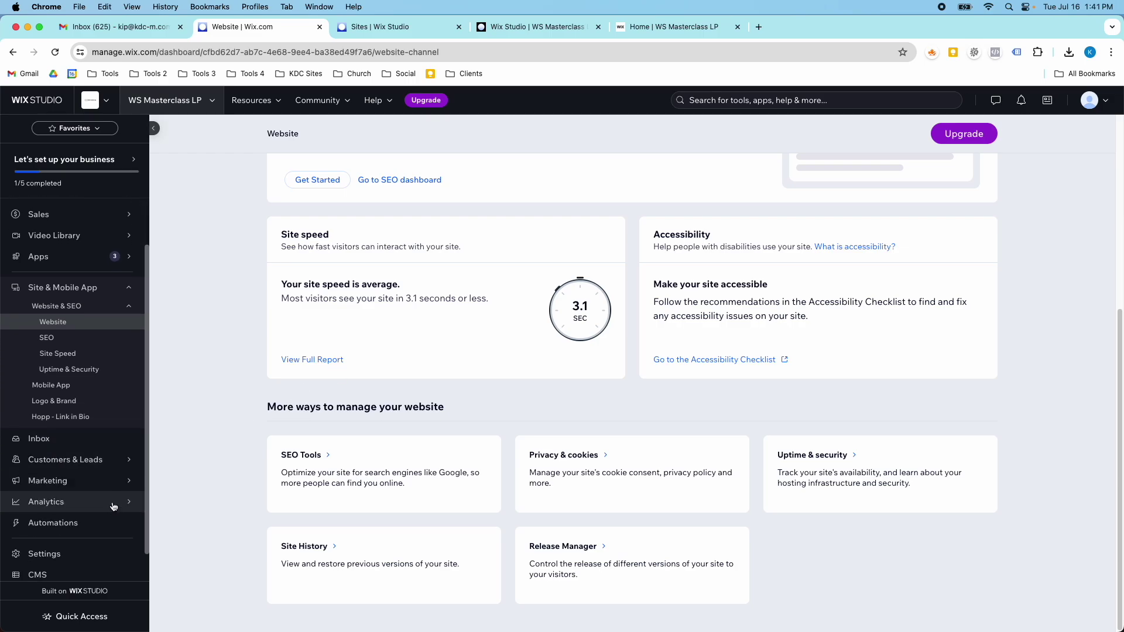
scroll(58, 515, "down", 3)
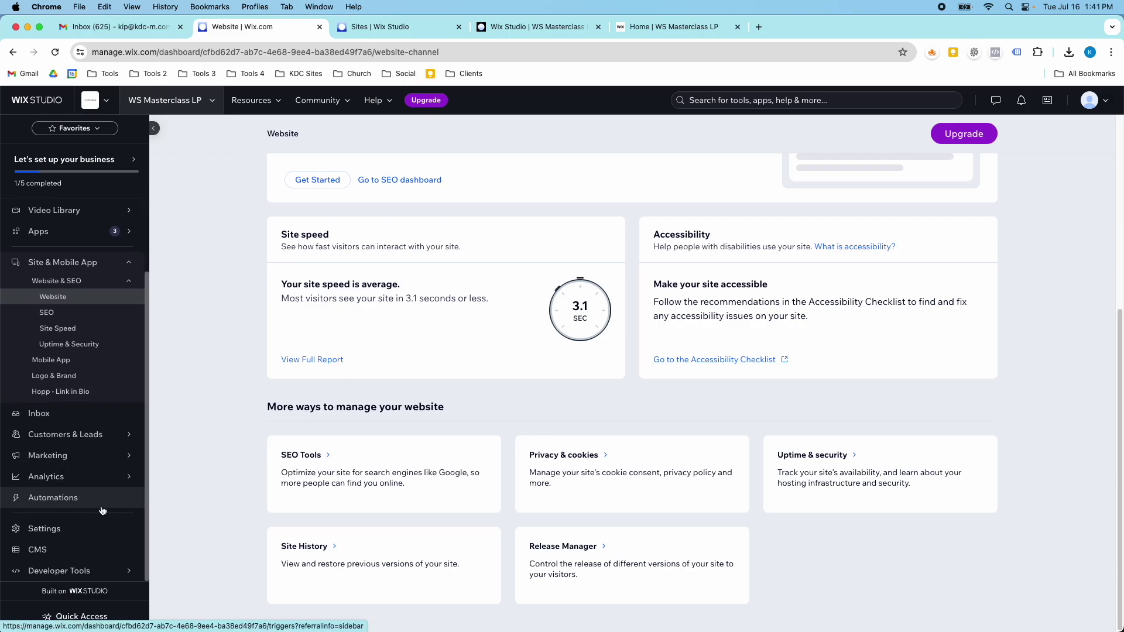
left_click(35, 529)
left_click(656, 304)
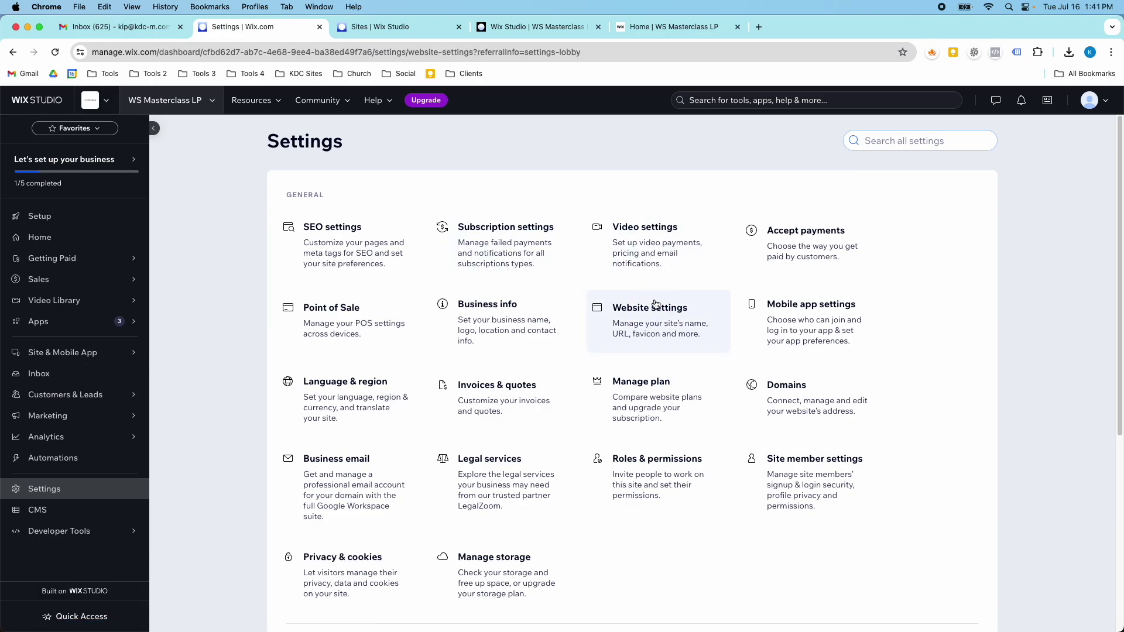
scroll(509, 392, "down", 10)
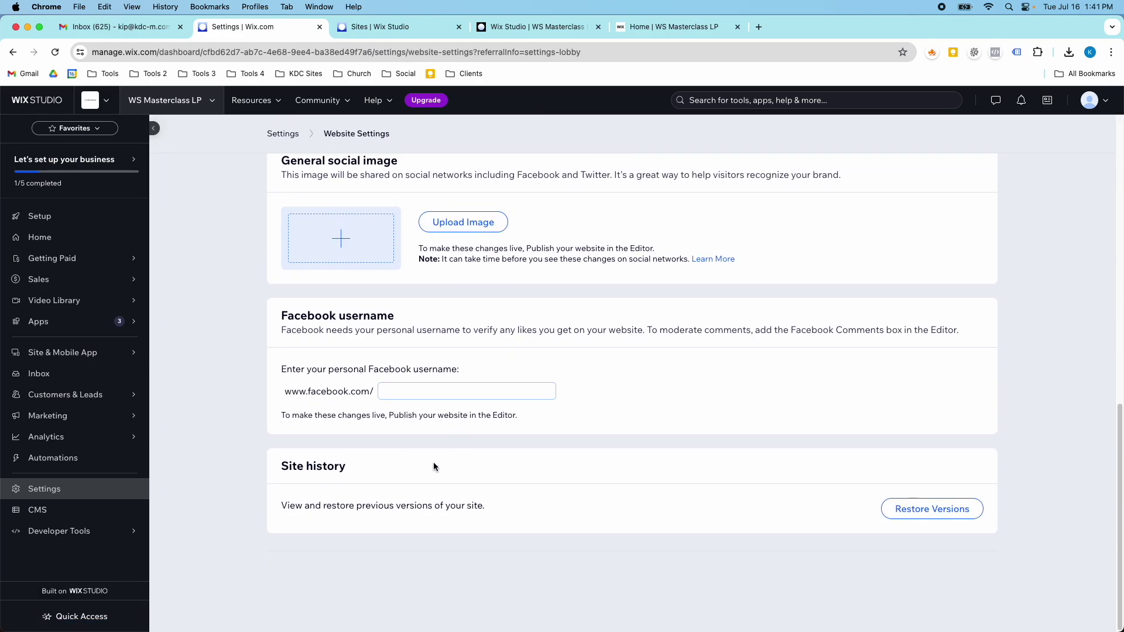
Go to Site & Mobile App > Website and open the Site History card.
left_click(67, 362)
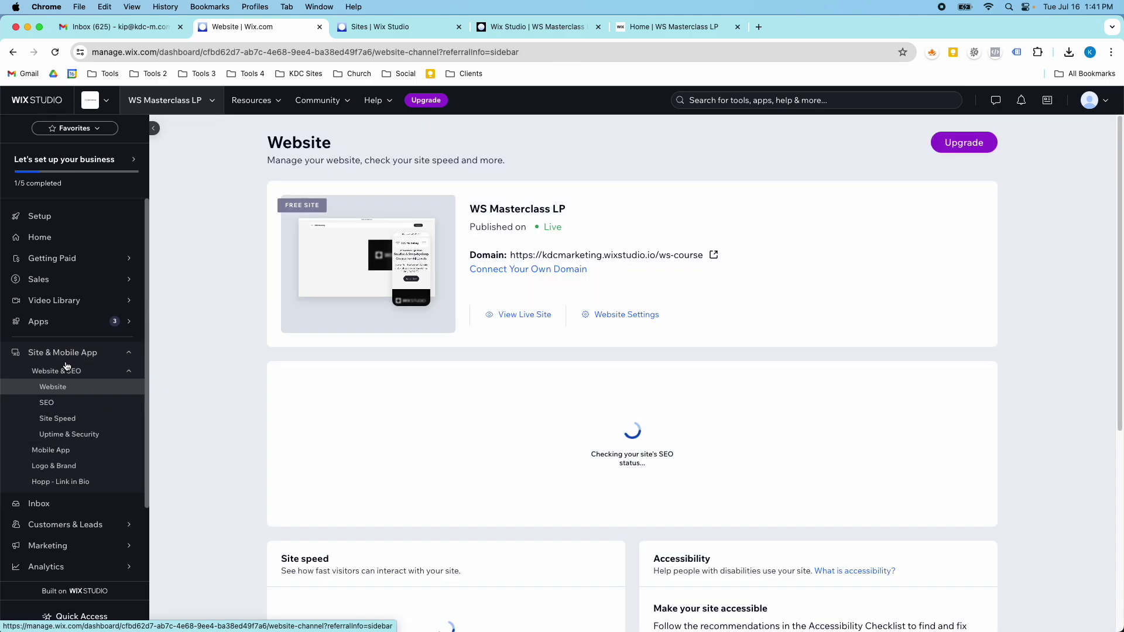
scroll(451, 469, "down", 6)
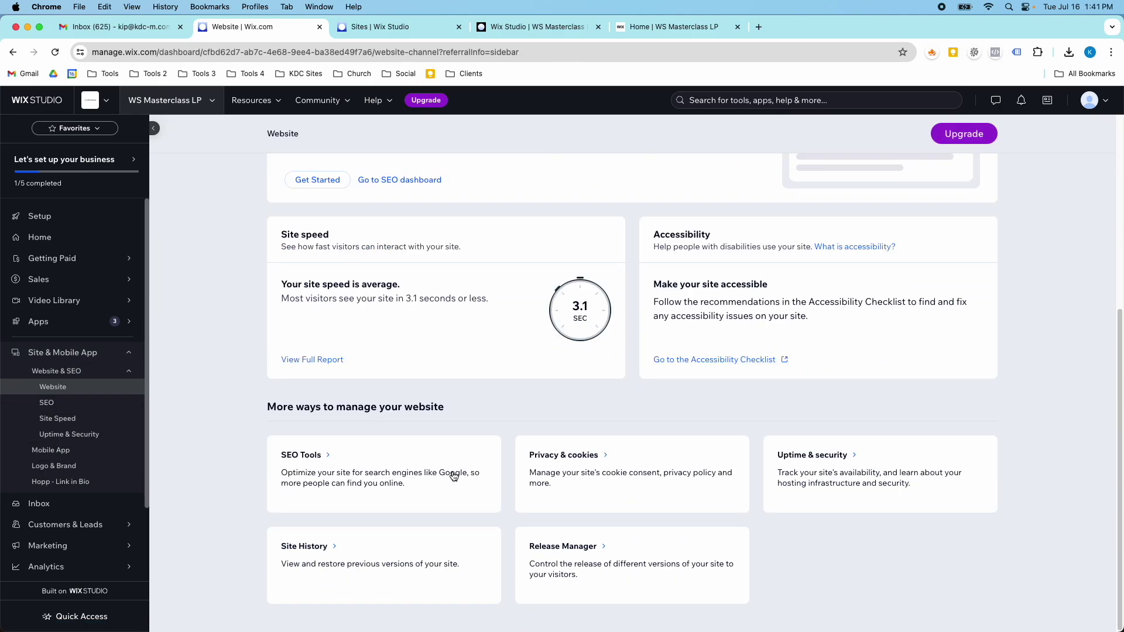
left_click(327, 553)
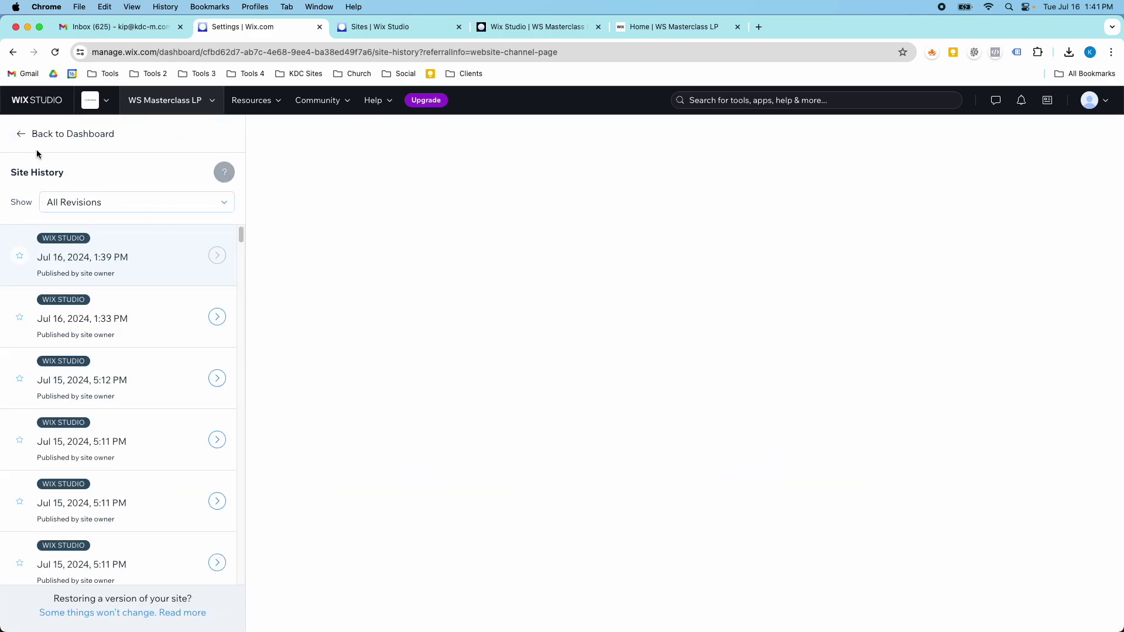
left_click(30, 138)
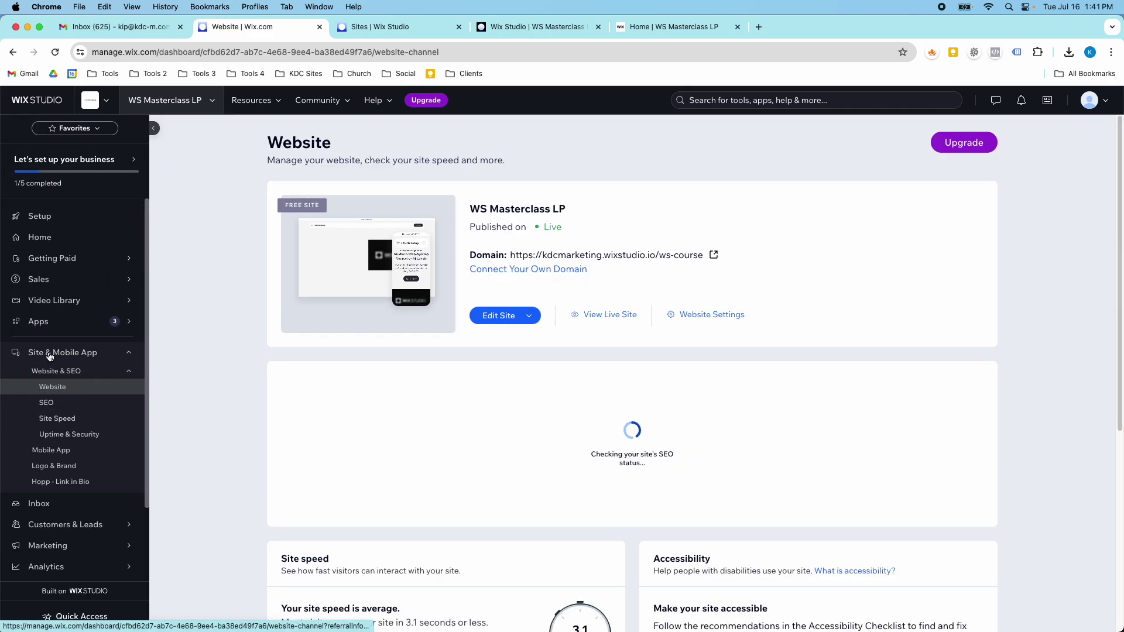
scroll(322, 444, "down", 4)
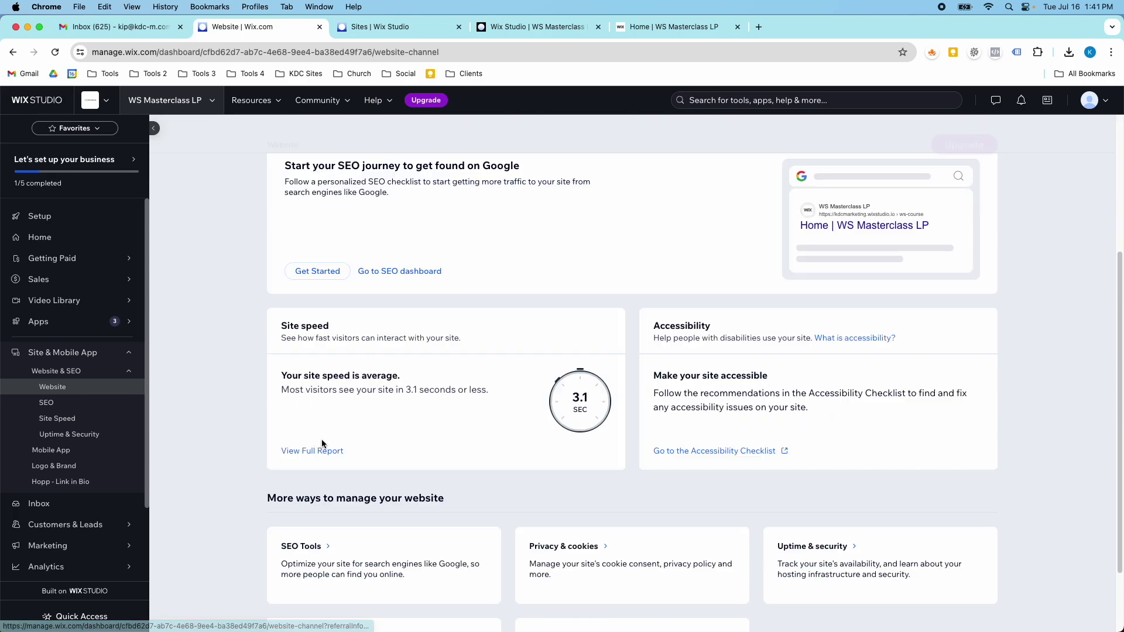
scroll(322, 444, "down", 2)
Scroll the Jul 16, 2024, 1:39 PM revision through Section 8: Bonus Content to What's Included.
left_click(321, 552)
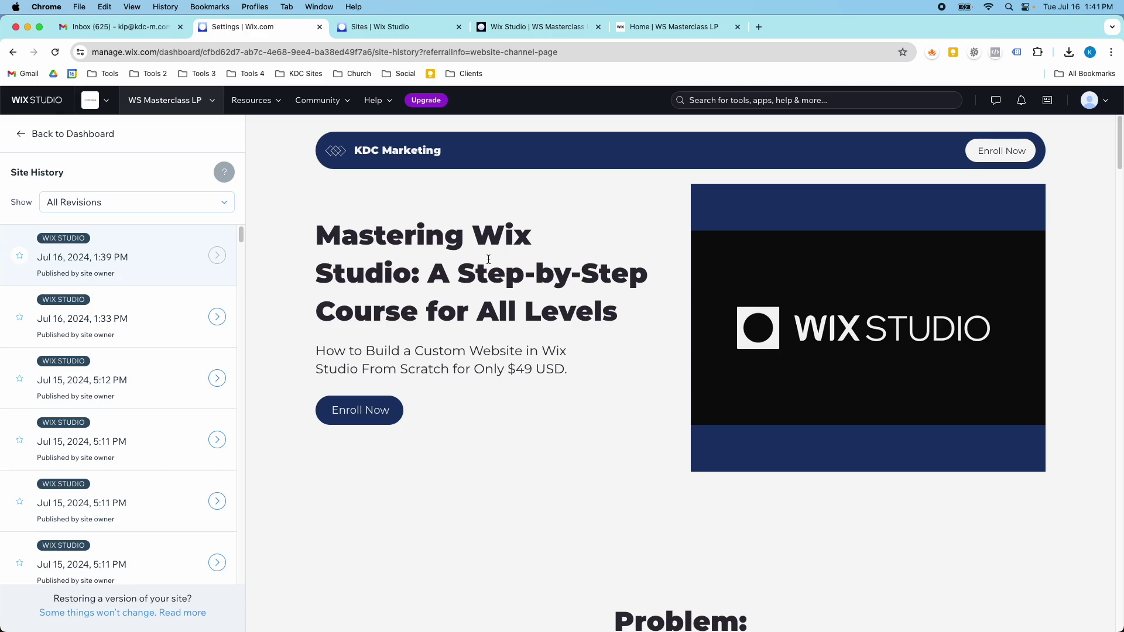
scroll(516, 305, "down", 10)
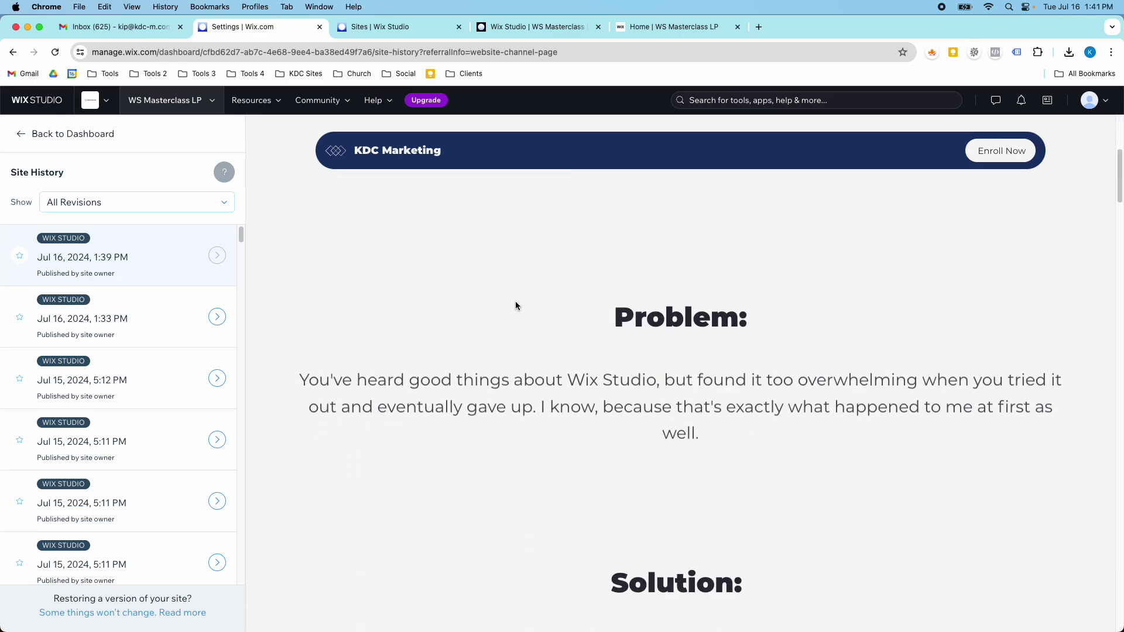
scroll(515, 304, "down", 3)
scroll(517, 303, "down", 3)
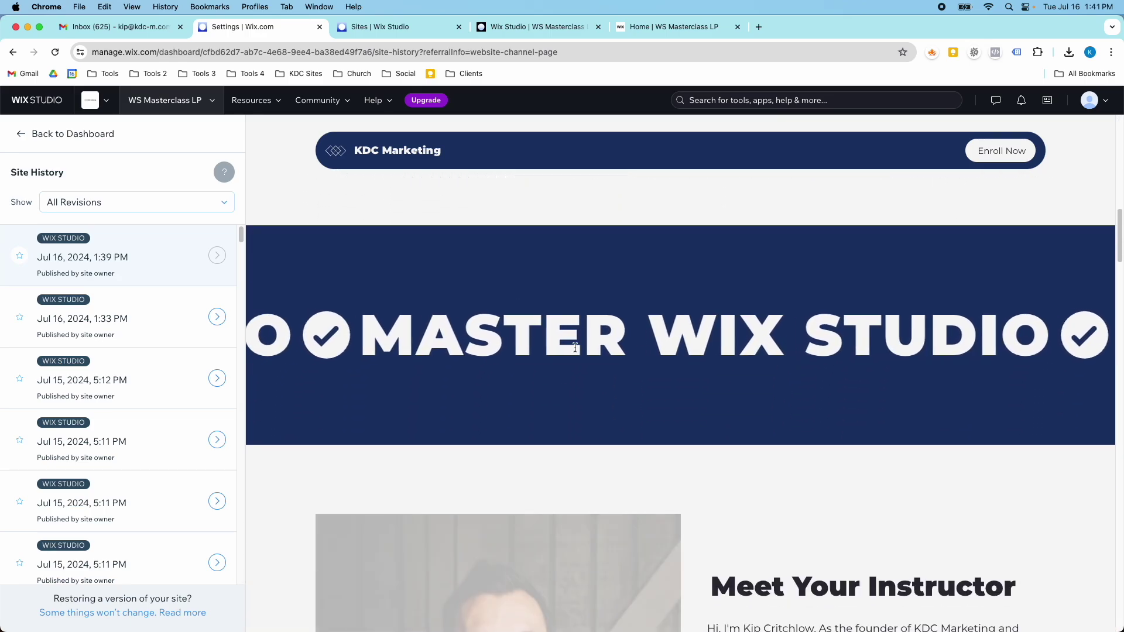
scroll(644, 343, "down", 5)
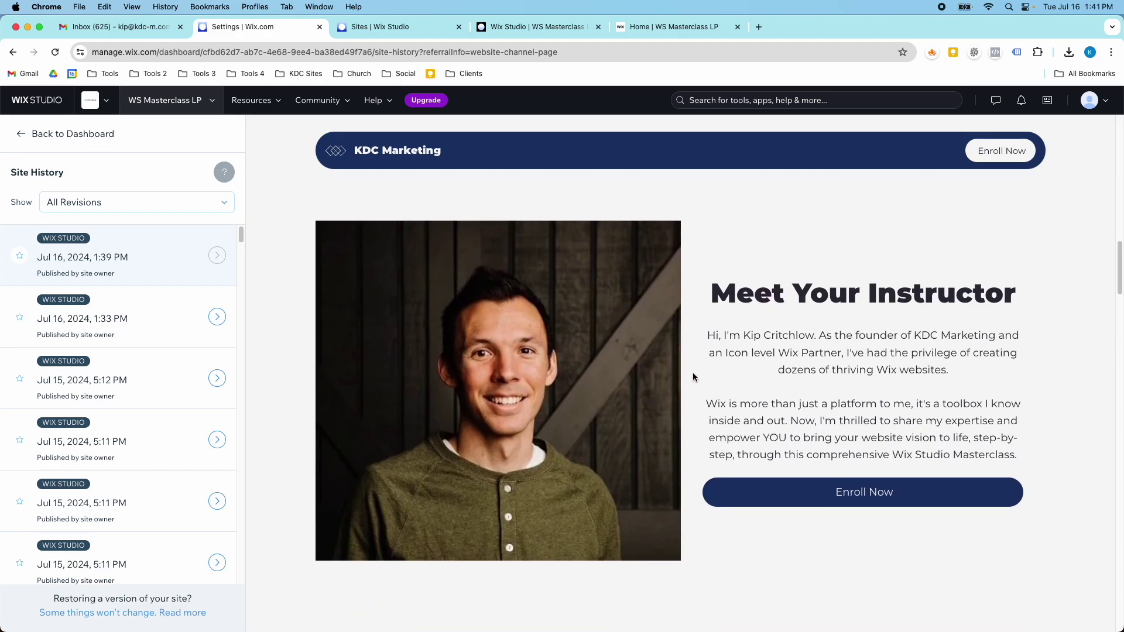
scroll(694, 377, "down", 5)
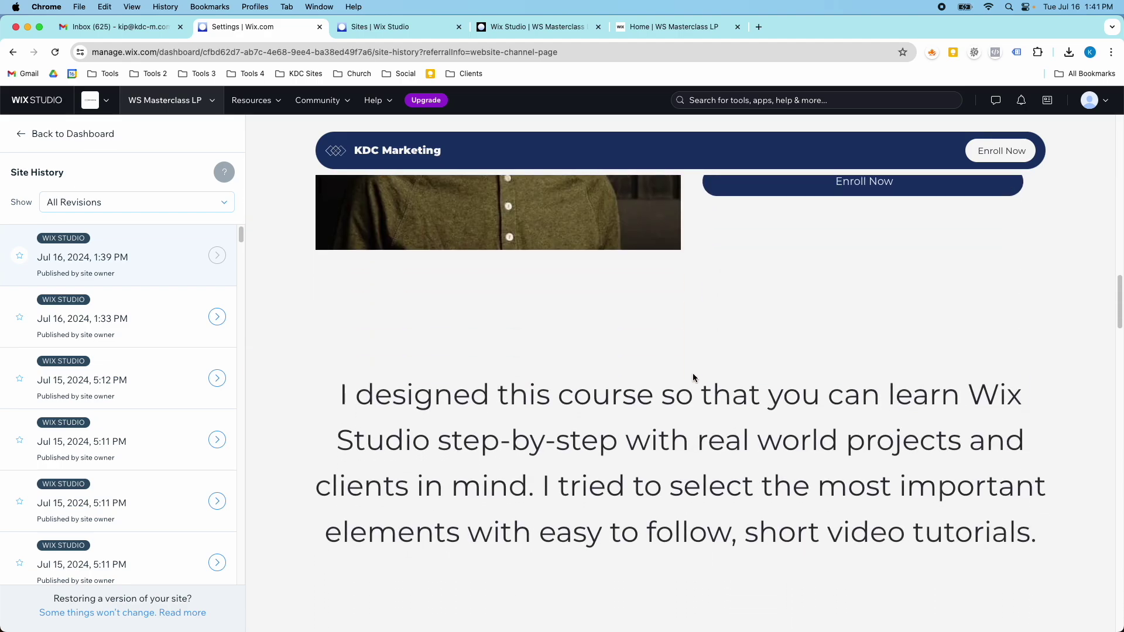
scroll(693, 377, "down", 10)
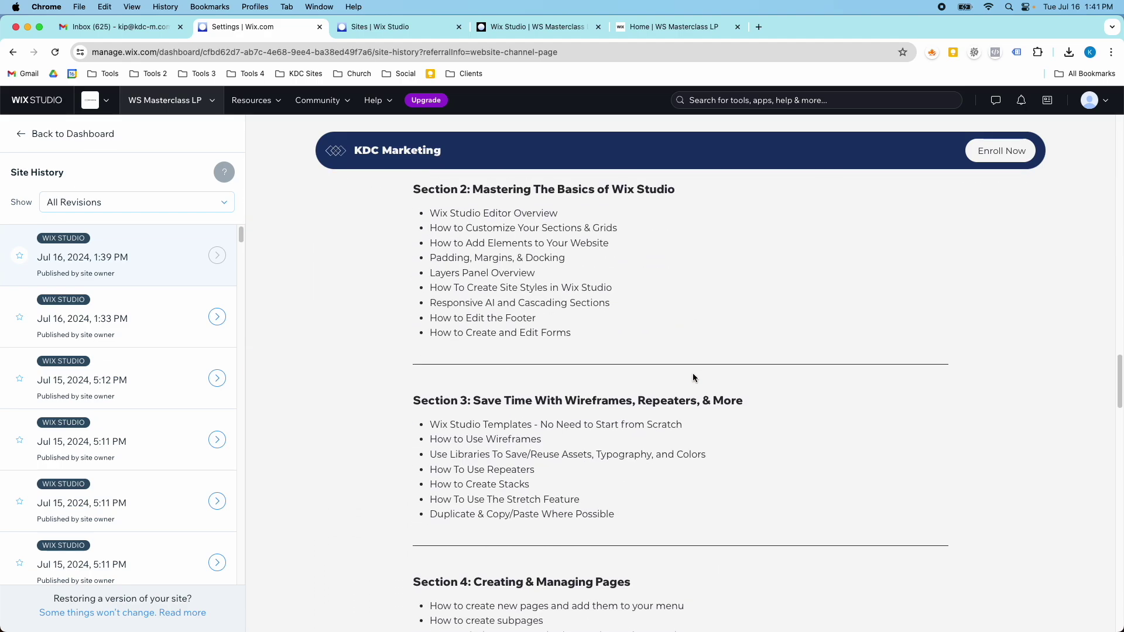
scroll(693, 377, "down", 3)
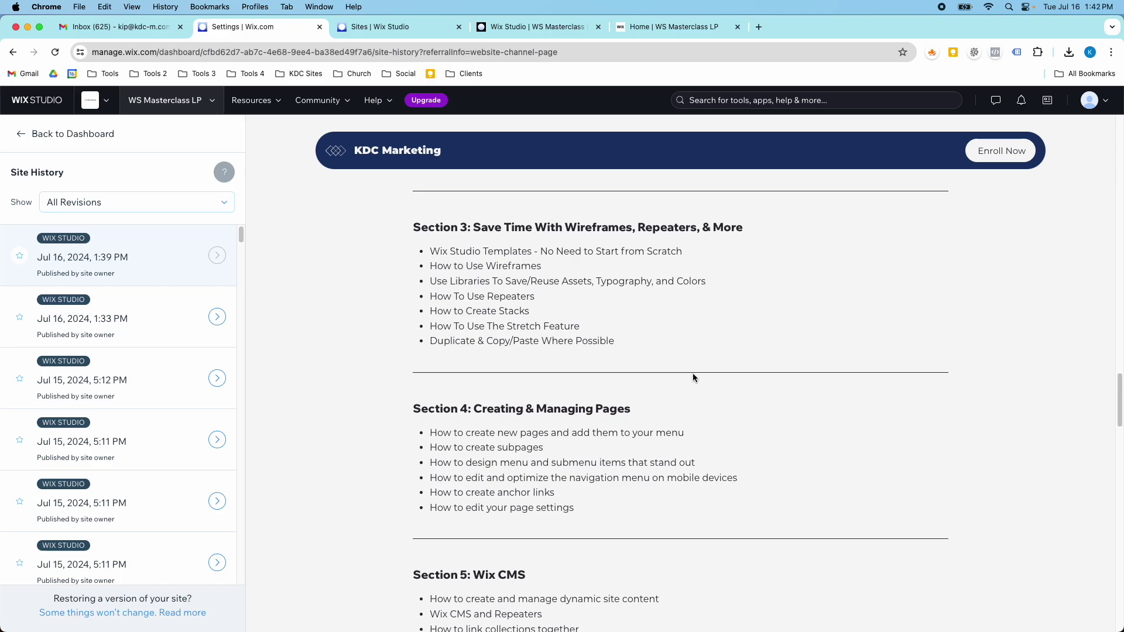
scroll(693, 378, "down", 5)
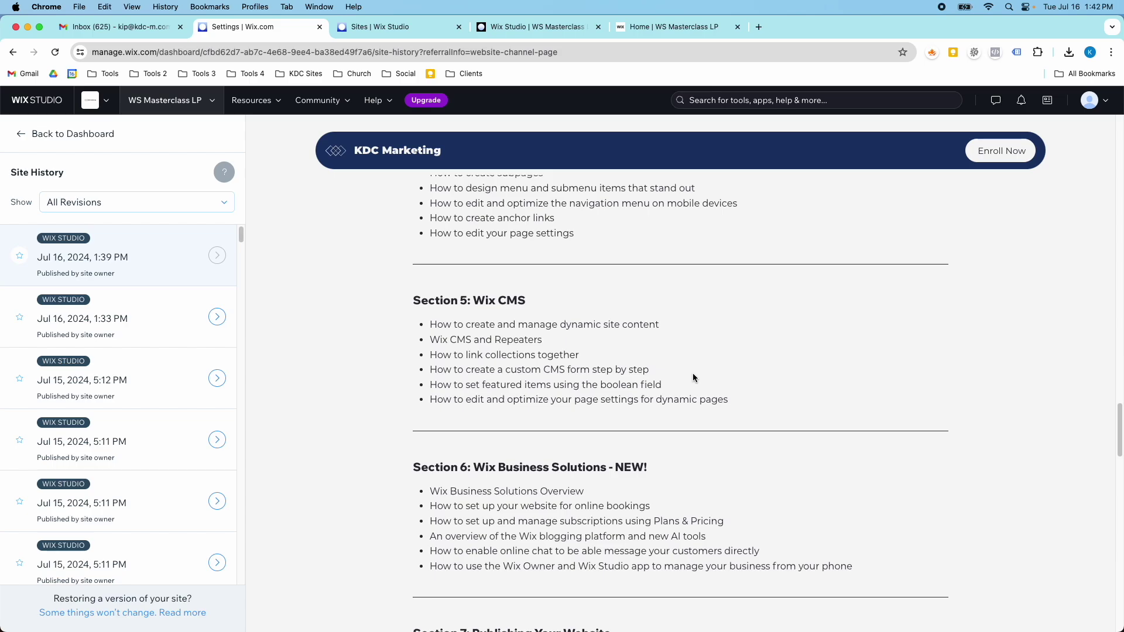
scroll(693, 378, "down", 5)
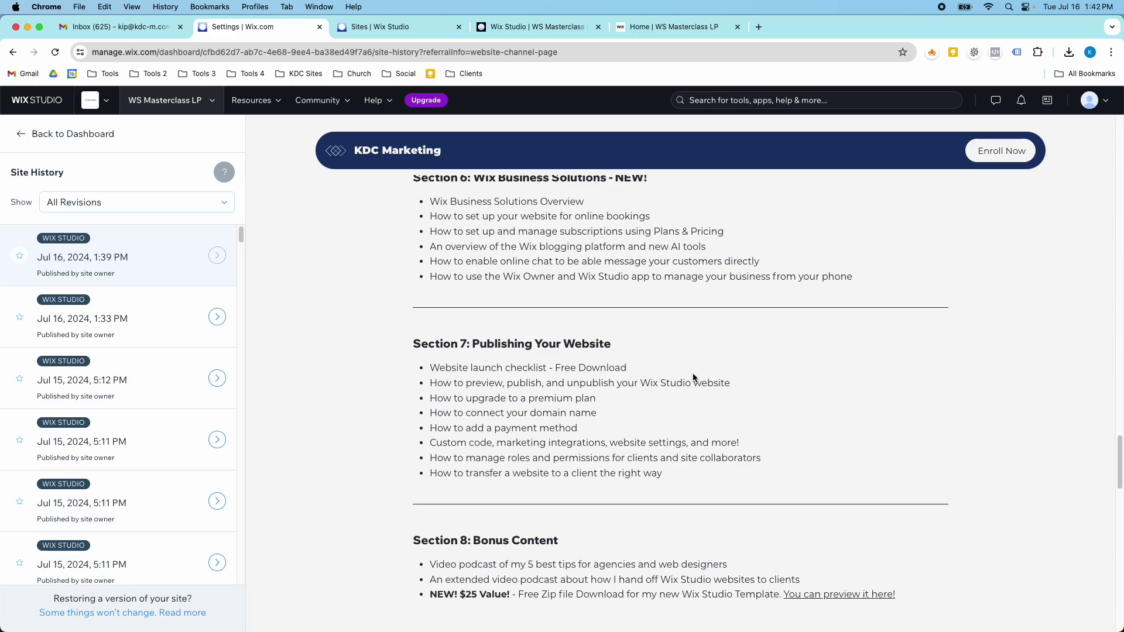
scroll(693, 377, "down", 7)
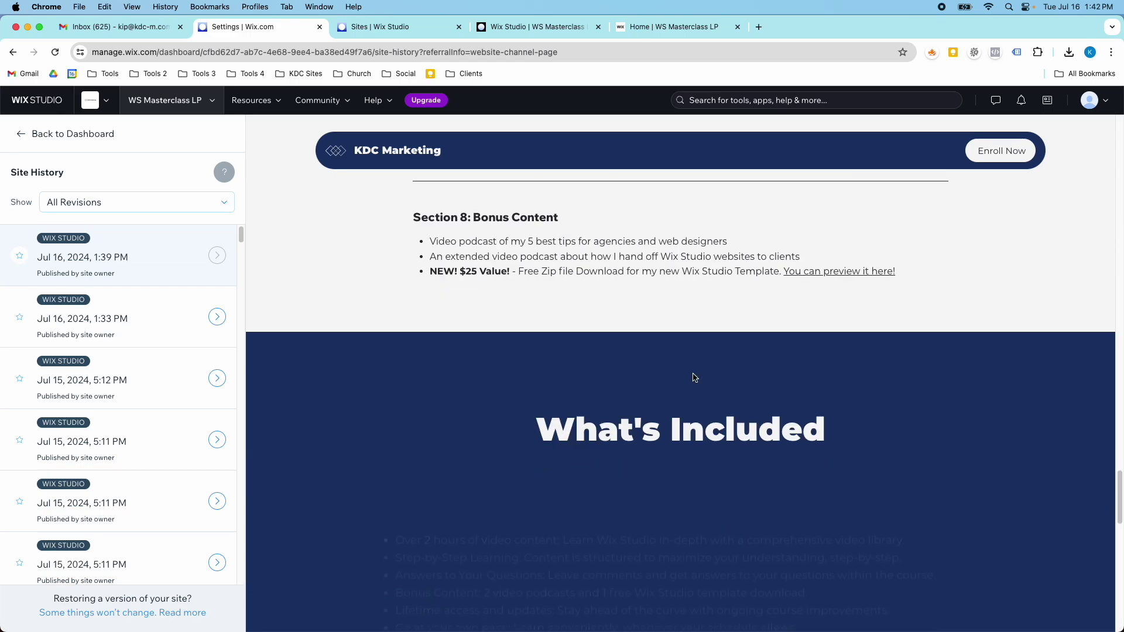